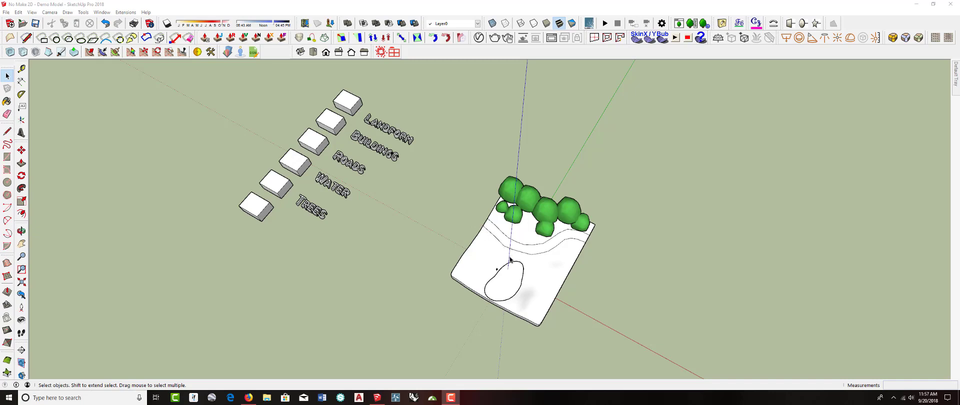
{"action": "middle_click_drag", "start_coordinate": [510, 260], "coordinate": [540, 256]}
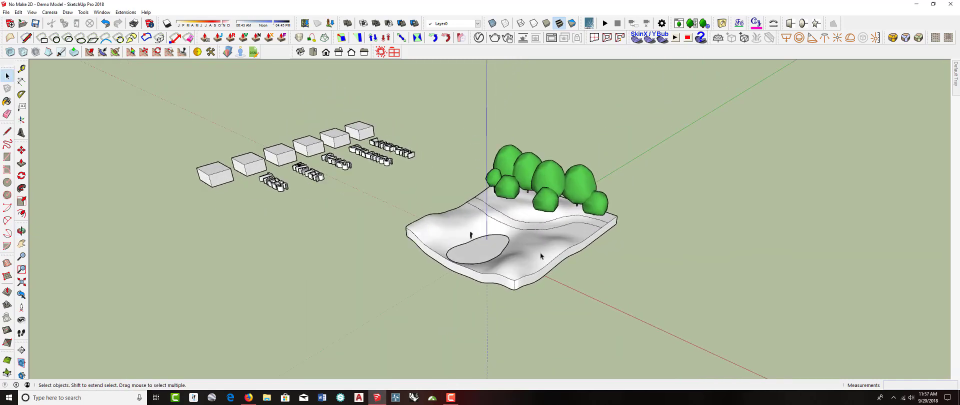
{"action": "scroll", "coordinate": [540, 256], "scroll_direction": "up", "scroll_amount": 3}
{"action": "scroll", "coordinate": [540, 254], "scroll_direction": "down", "scroll_amount": 3}
{"action": "scroll", "coordinate": [496, 230], "scroll_direction": "up", "scroll_amount": 1}
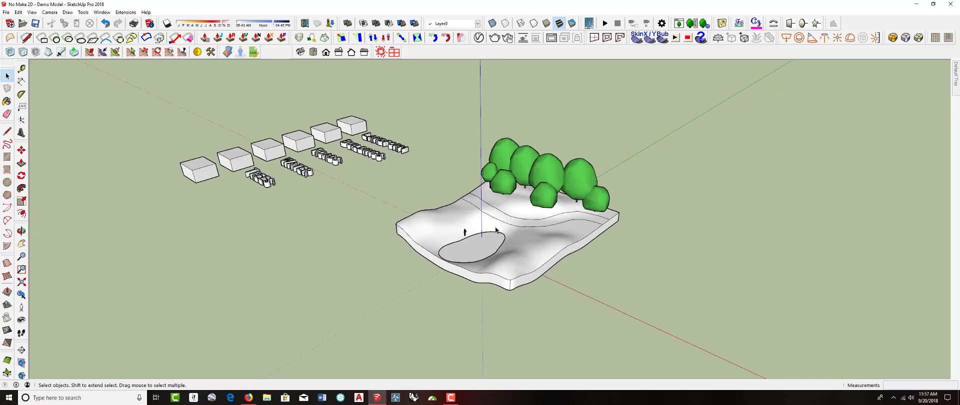
{"action": "scroll", "coordinate": [496, 230], "scroll_direction": "up", "scroll_amount": 2}
{"action": "scroll", "coordinate": [495, 230], "scroll_direction": "down", "scroll_amount": 3}
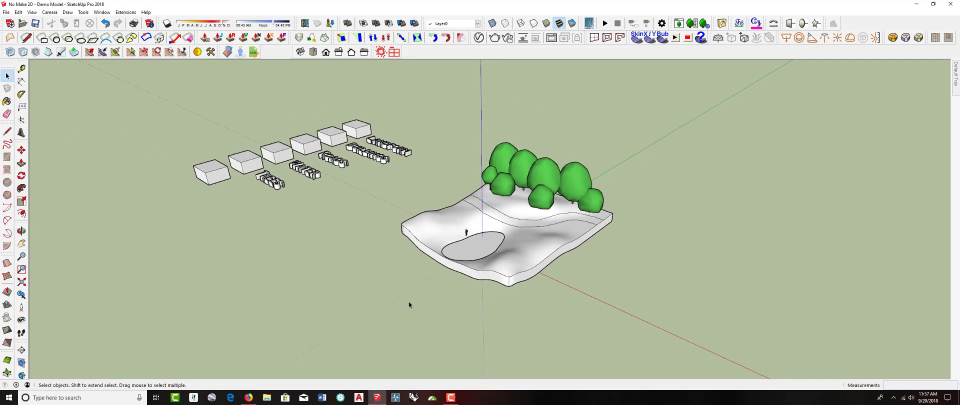
- Switch to Firefox and review the Rhino Make 2D diagramming tutorial, from the base shape through Illustrator linework and Live Paint coloring
{"action": "left_click", "coordinate": [248, 397]}
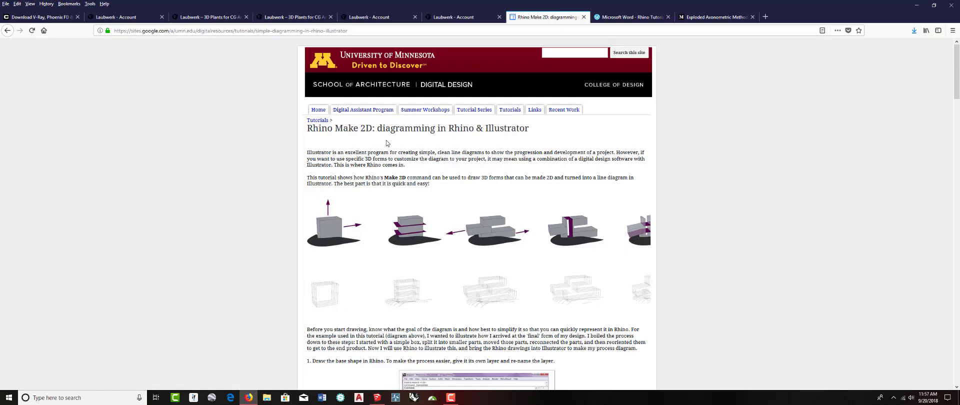
{"action": "scroll", "coordinate": [455, 169], "scroll_direction": "down", "scroll_amount": 3}
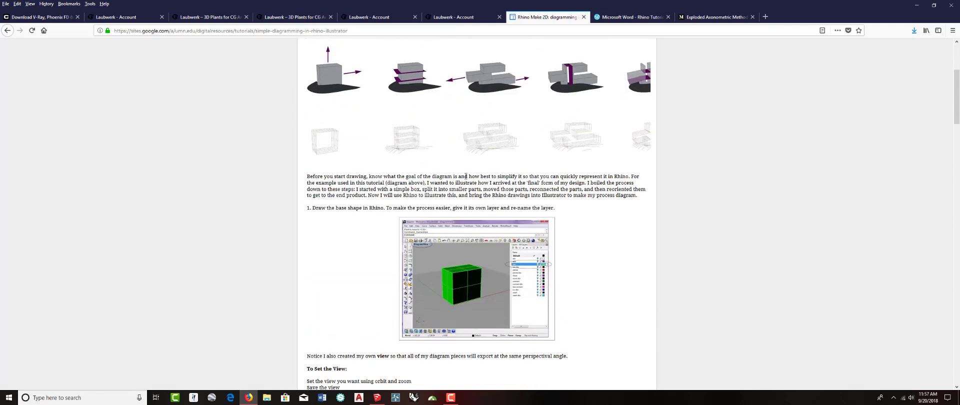
{"action": "scroll", "coordinate": [466, 179], "scroll_direction": "up", "scroll_amount": 2}
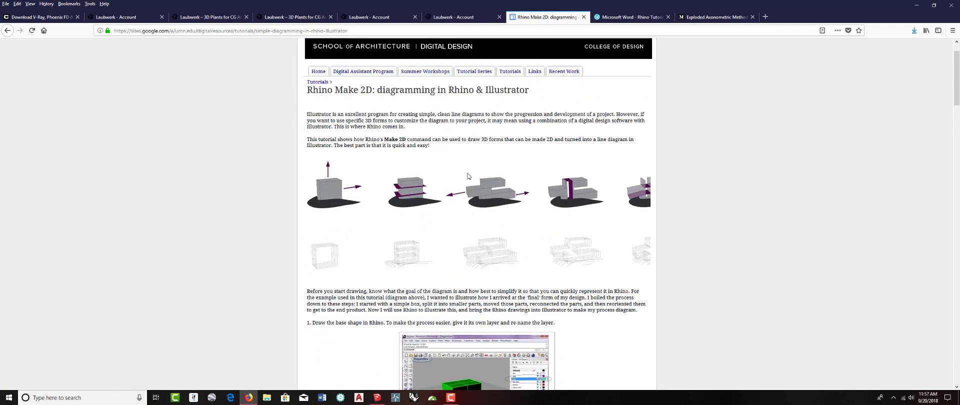
{"action": "scroll", "coordinate": [468, 176], "scroll_direction": "down", "scroll_amount": 10}
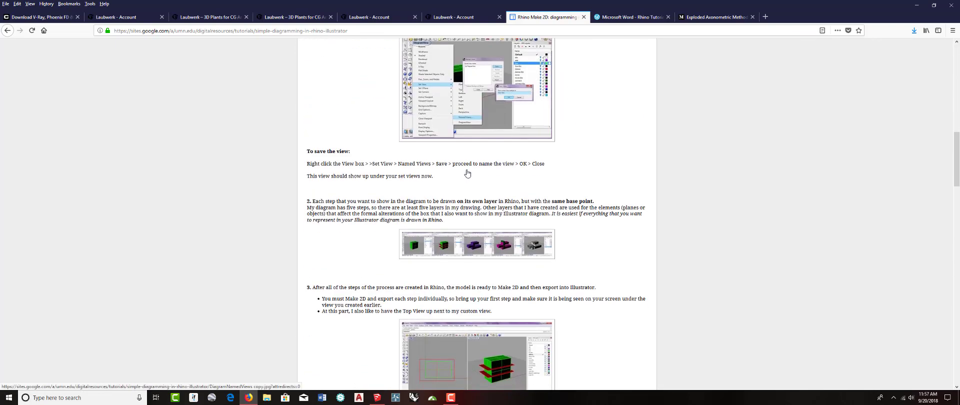
{"action": "scroll", "coordinate": [467, 174], "scroll_direction": "down", "scroll_amount": 10}
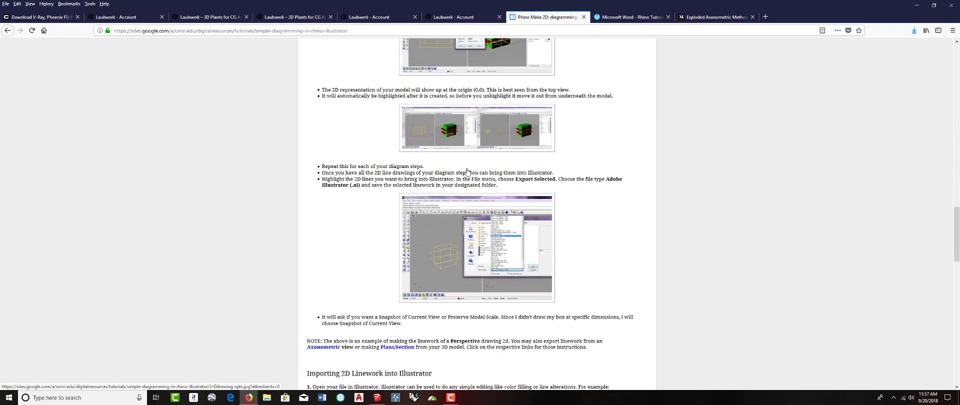
{"action": "scroll", "coordinate": [466, 172], "scroll_direction": "up", "scroll_amount": 15}
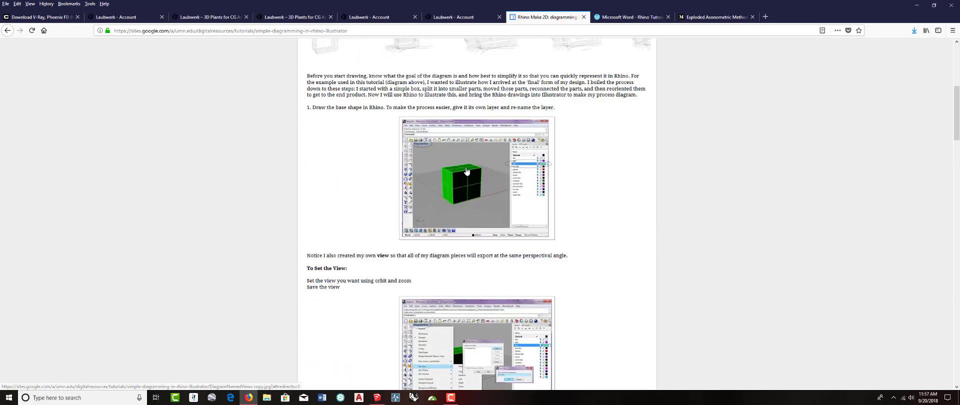
{"action": "scroll", "coordinate": [466, 171], "scroll_direction": "up", "scroll_amount": 2}
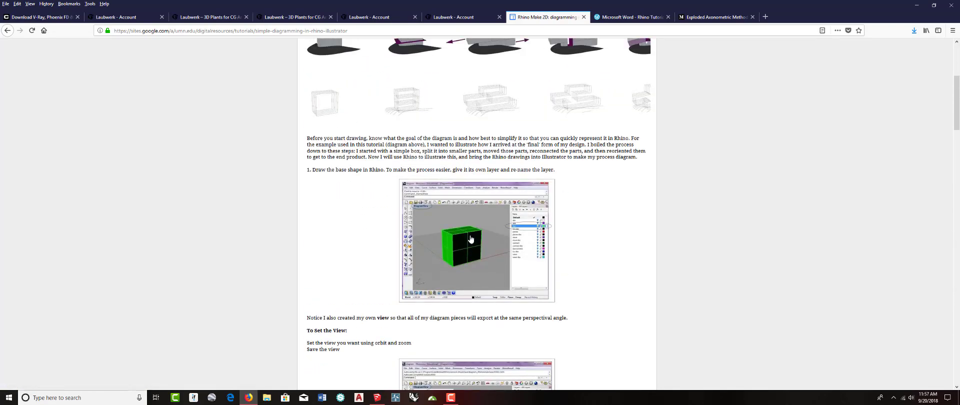
{"action": "scroll", "coordinate": [471, 236], "scroll_direction": "down", "scroll_amount": 10}
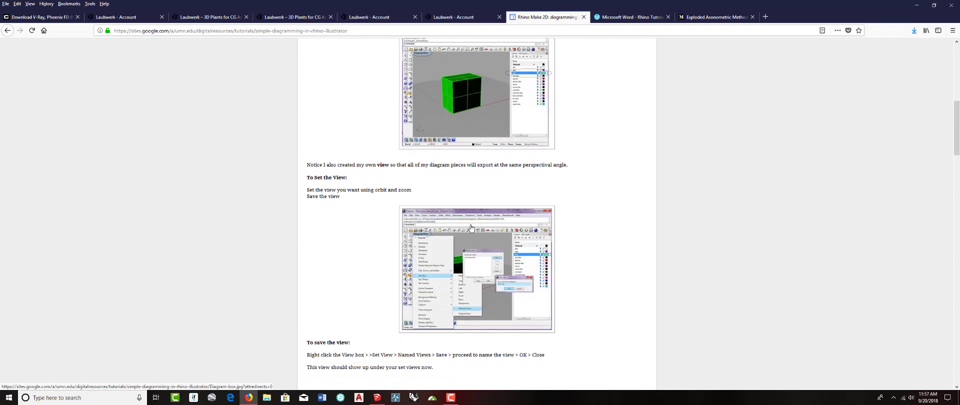
{"action": "scroll", "coordinate": [470, 227], "scroll_direction": "down", "scroll_amount": 5}
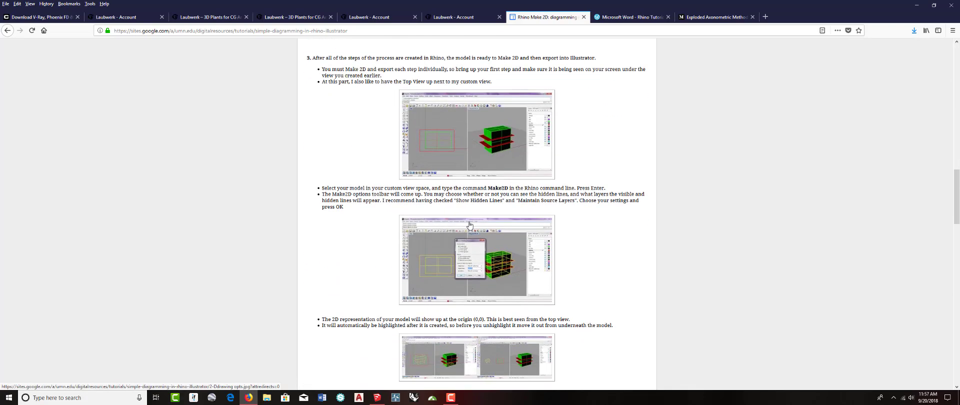
{"action": "scroll", "coordinate": [469, 225], "scroll_direction": "down", "scroll_amount": 4}
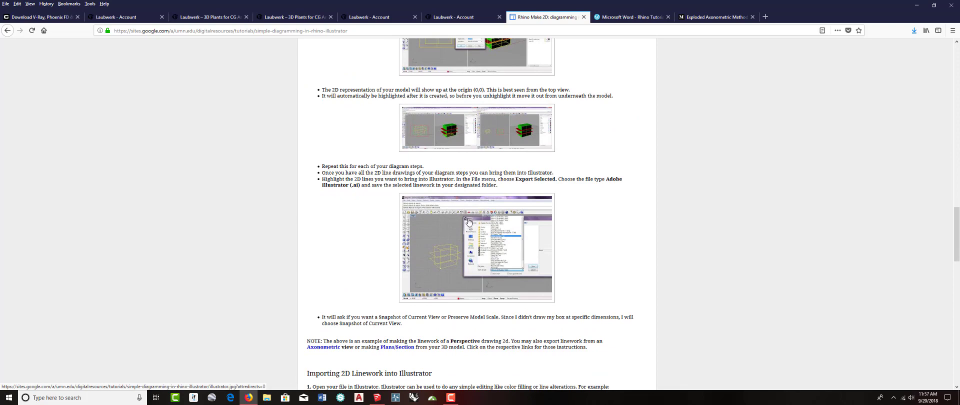
{"action": "scroll", "coordinate": [470, 221], "scroll_direction": "down", "scroll_amount": 5}
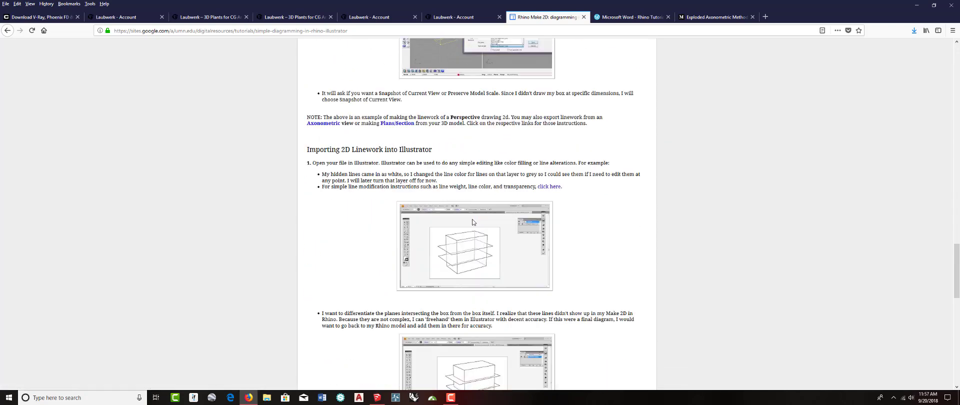
{"action": "scroll", "coordinate": [472, 222], "scroll_direction": "down", "scroll_amount": 2}
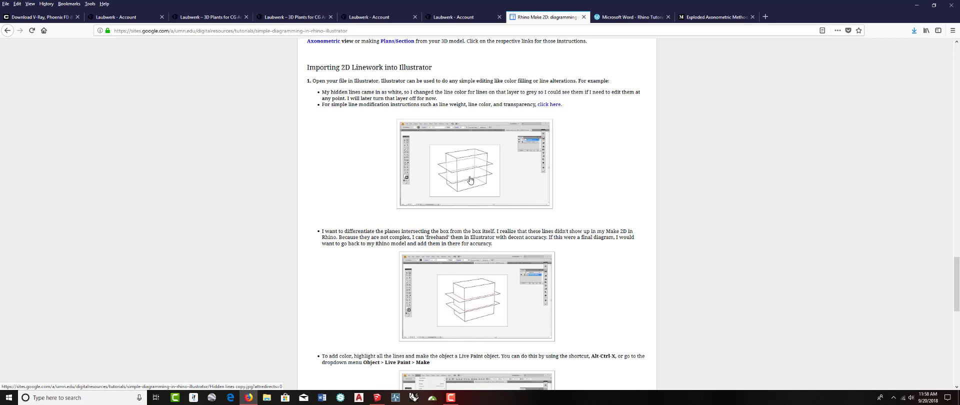
{"action": "scroll", "coordinate": [469, 180], "scroll_direction": "down", "scroll_amount": 3}
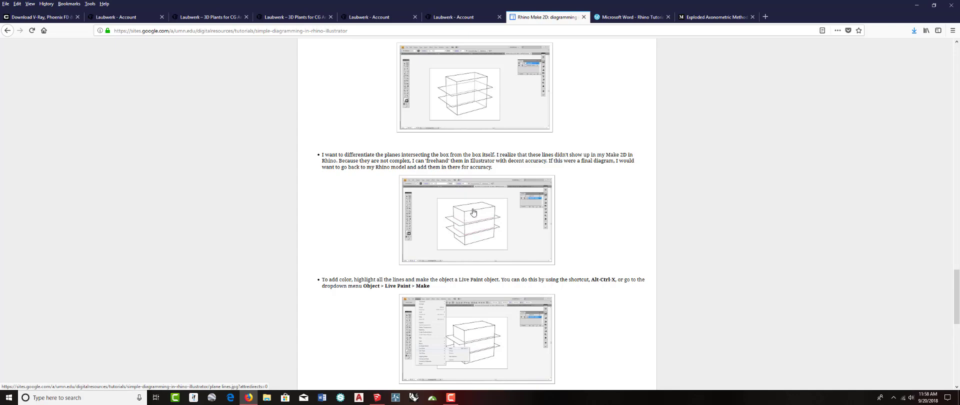
{"action": "scroll", "coordinate": [458, 215], "scroll_direction": "down", "scroll_amount": 2}
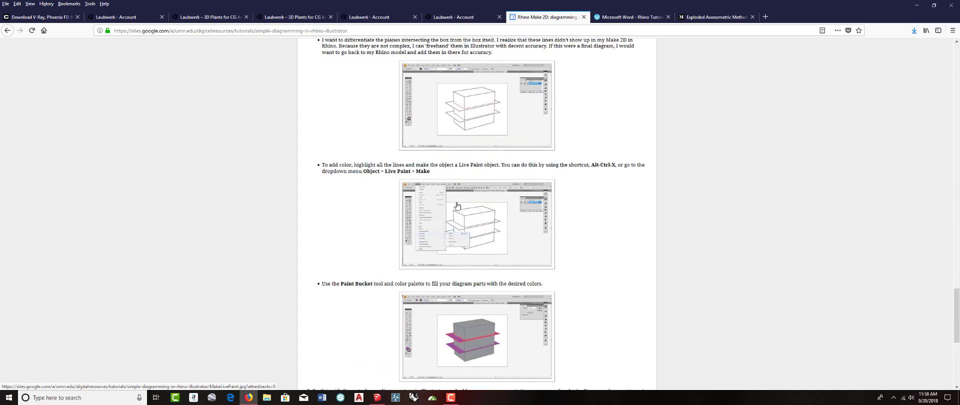
{"action": "scroll", "coordinate": [456, 206], "scroll_direction": "down", "scroll_amount": 2}
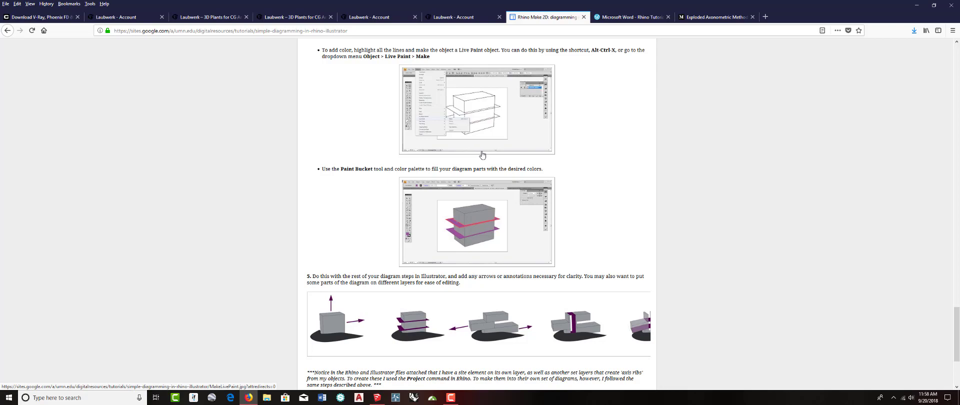
- Review the Rhino plan, section and axonometric tutorial PDF, including Part II on axonometric drawings
{"action": "left_click", "coordinate": [625, 17]}
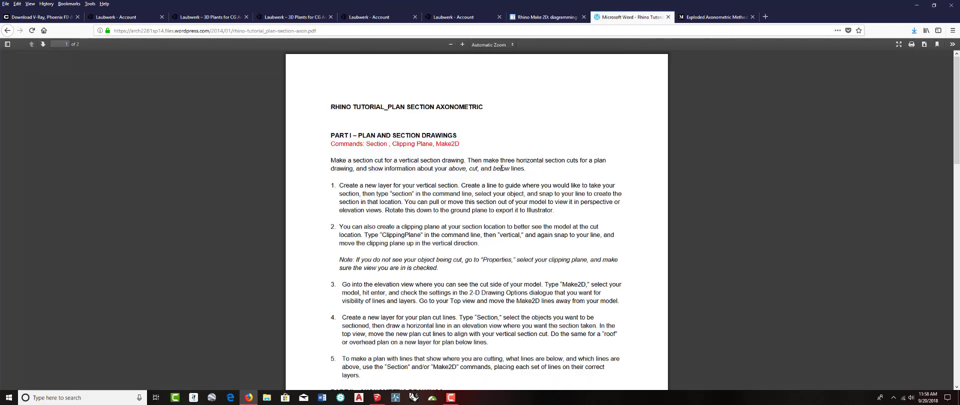
{"action": "scroll", "coordinate": [501, 169], "scroll_direction": "down", "scroll_amount": 5}
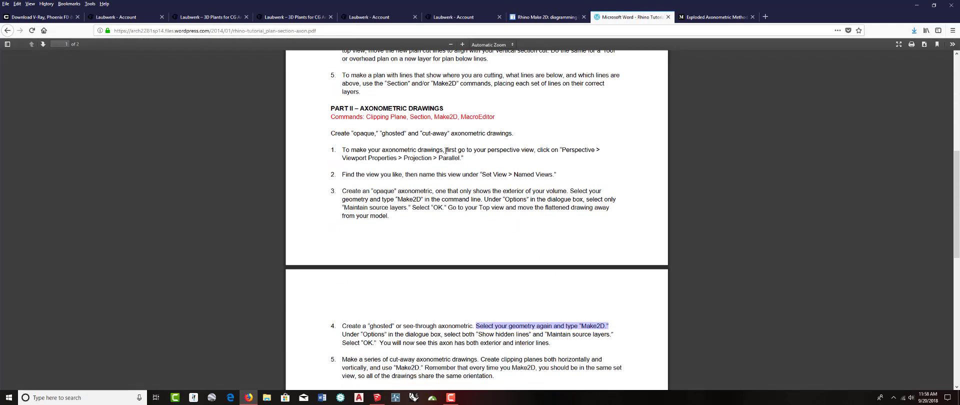
{"action": "scroll", "coordinate": [446, 150], "scroll_direction": "down", "scroll_amount": 3}
- Review the Medium article on exploded axonometric methods in Rhino, covering the PDF print settings and the Photoshop compositing step
{"action": "left_click", "coordinate": [700, 17]}
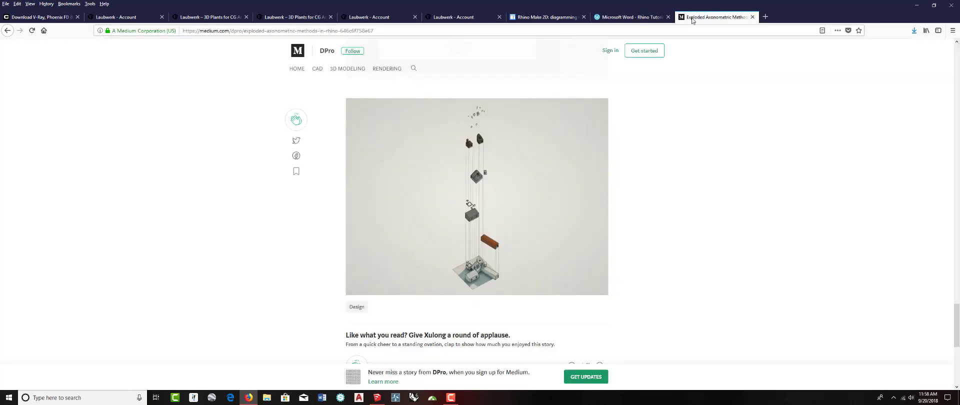
{"action": "scroll", "coordinate": [490, 174], "scroll_direction": "up", "scroll_amount": 6}
{"action": "scroll", "coordinate": [490, 173], "scroll_direction": "up", "scroll_amount": 2}
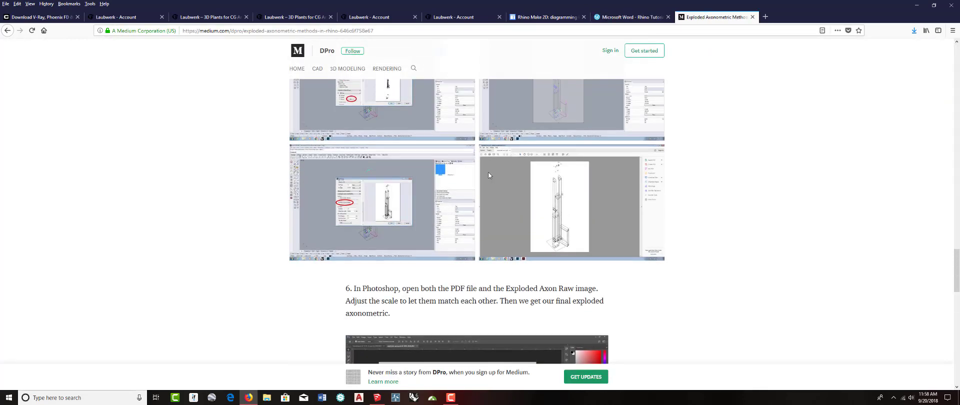
{"action": "scroll", "coordinate": [480, 176], "scroll_direction": "up", "scroll_amount": 2}
{"action": "scroll", "coordinate": [481, 176], "scroll_direction": "up", "scroll_amount": 2}
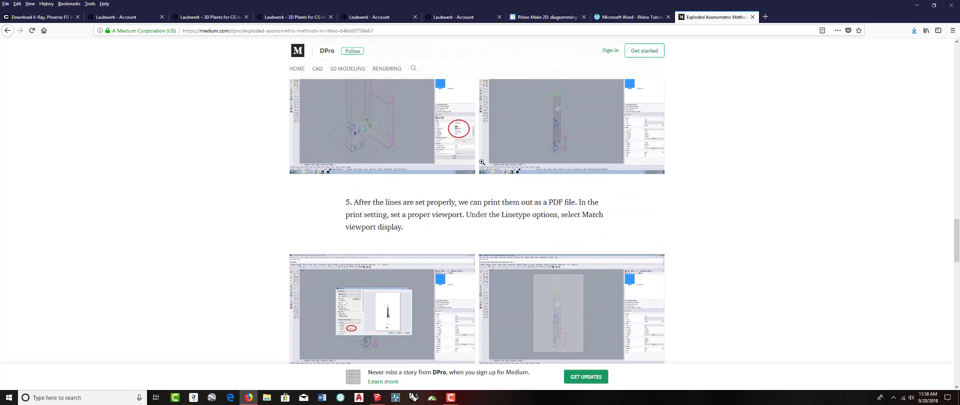
{"action": "scroll", "coordinate": [482, 162], "scroll_direction": "down", "scroll_amount": 4}
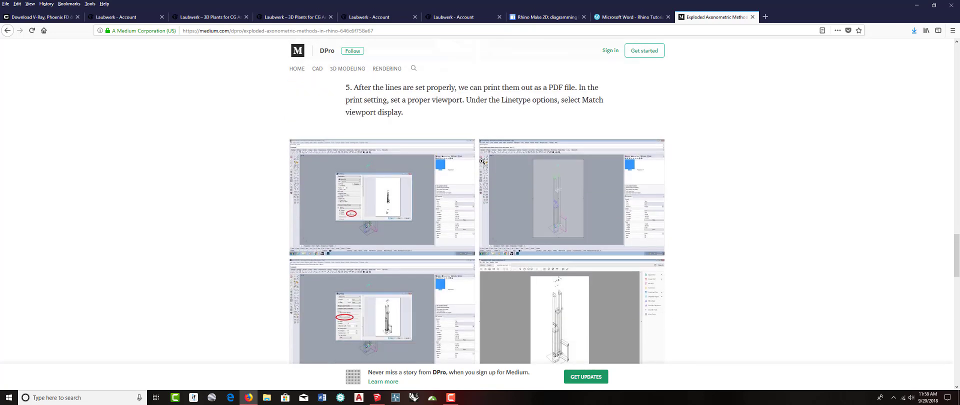
{"action": "scroll", "coordinate": [549, 197], "scroll_direction": "down", "scroll_amount": 3}
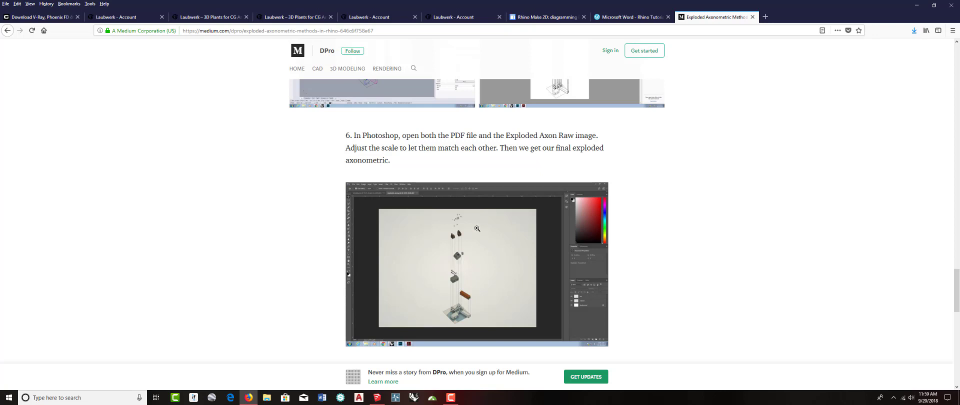
- Return to the SketchUp demo model and examine the terrain, trees and label blocks from several angles
{"action": "left_click", "coordinate": [915, 7]}
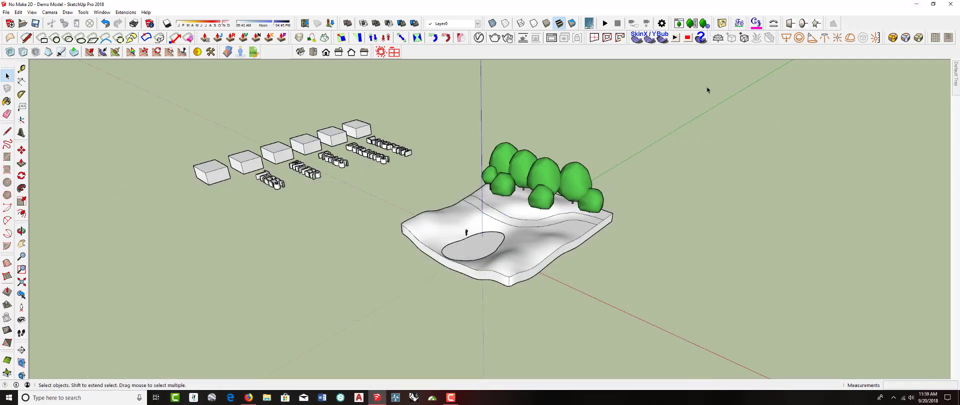
{"action": "middle_click_drag", "start_coordinate": [489, 198], "coordinate": [505, 236]}
{"action": "scroll", "coordinate": [504, 237], "scroll_direction": "down", "scroll_amount": 2}
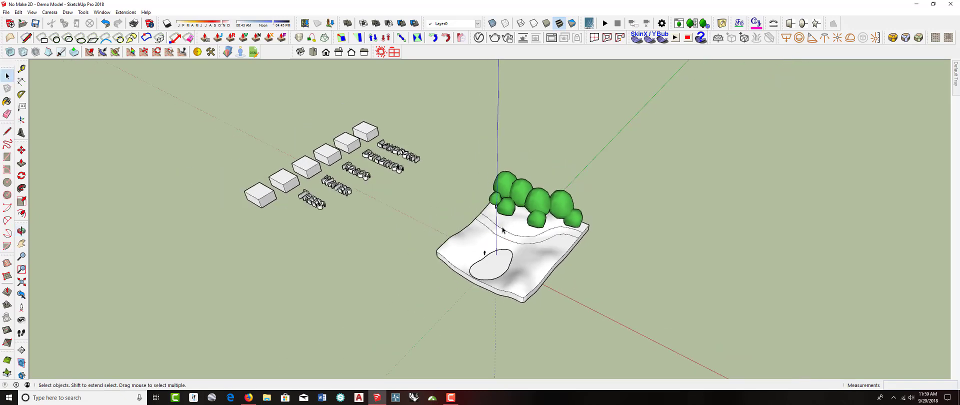
{"action": "middle_click_drag", "start_coordinate": [502, 223], "coordinate": [480, 250]}
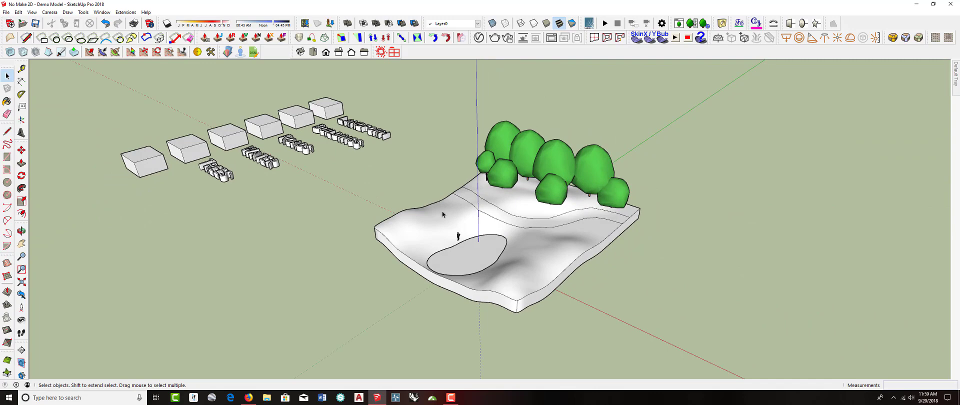
- Render a raised view of the demo model with V-Ray, compare the image with the model, and close the frame buffer
{"action": "middle_click_drag", "start_coordinate": [438, 208], "coordinate": [456, 241]}
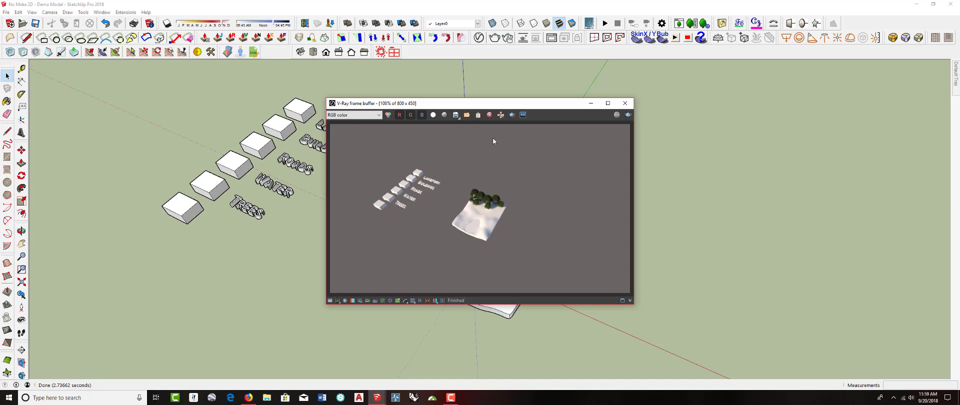
{"action": "left_click_drag", "start_coordinate": [492, 103], "coordinate": [722, 93]}
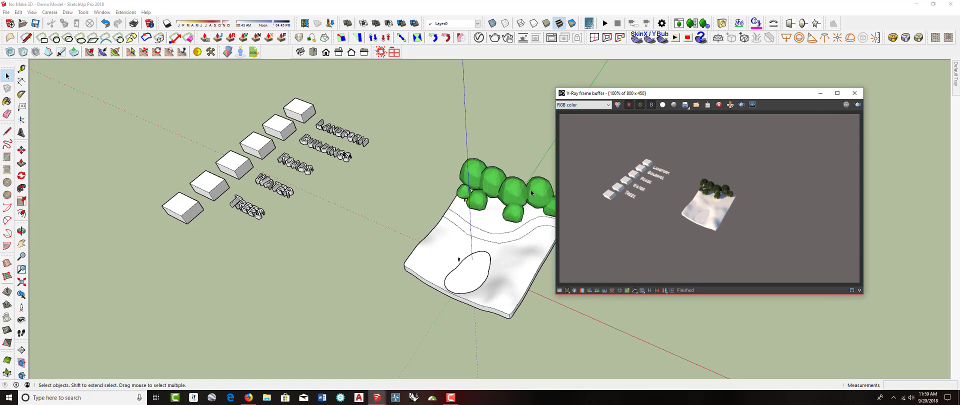
{"action": "middle_click_drag", "start_coordinate": [531, 193], "coordinate": [512, 184]}
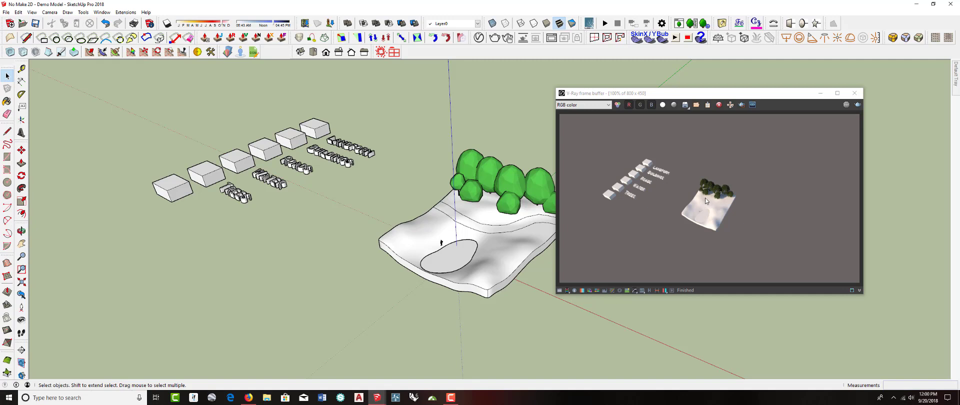
{"action": "left_click", "coordinate": [854, 93]}
- Open the V-Ray Asset Editor beside the site model and display its materials list
{"action": "middle_click_drag", "start_coordinate": [436, 192], "coordinate": [488, 234]}
{"action": "scroll", "coordinate": [495, 205], "scroll_direction": "down", "scroll_amount": 4}
{"action": "scroll", "coordinate": [464, 228], "scroll_direction": "up", "scroll_amount": 3}
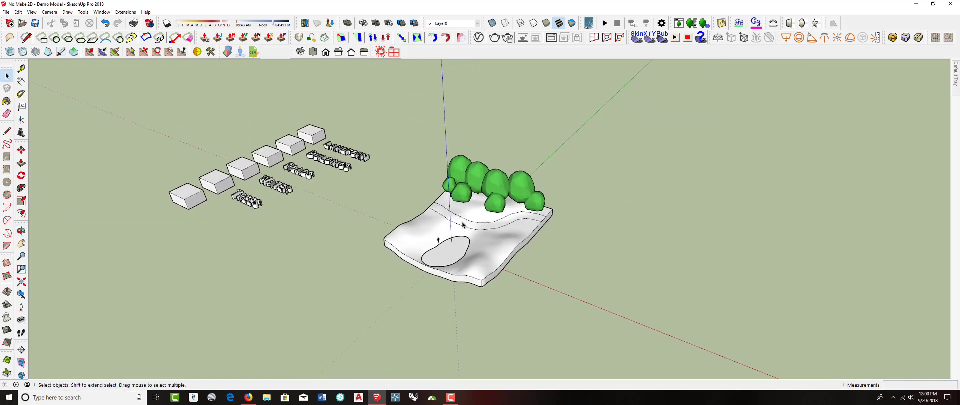
{"action": "scroll", "coordinate": [463, 226], "scroll_direction": "up", "scroll_amount": 1}
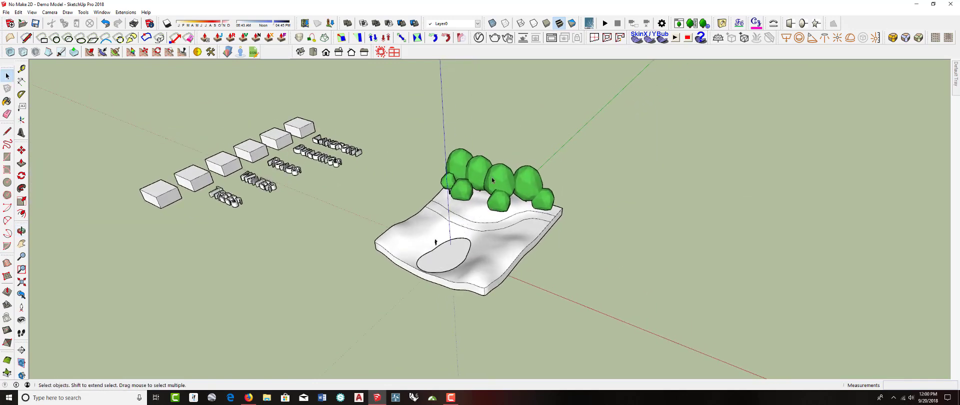
{"action": "left_click", "coordinate": [478, 38]}
{"action": "left_click_drag", "start_coordinate": [461, 74], "coordinate": [578, 84]}
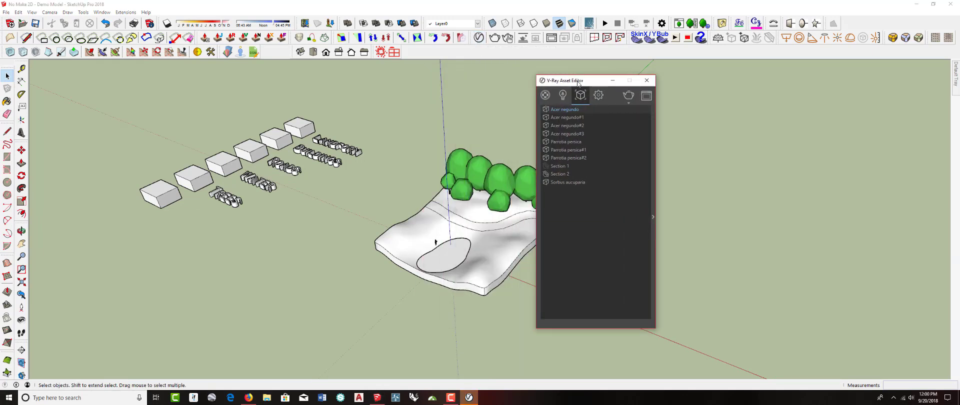
{"action": "left_click", "coordinate": [545, 96]}
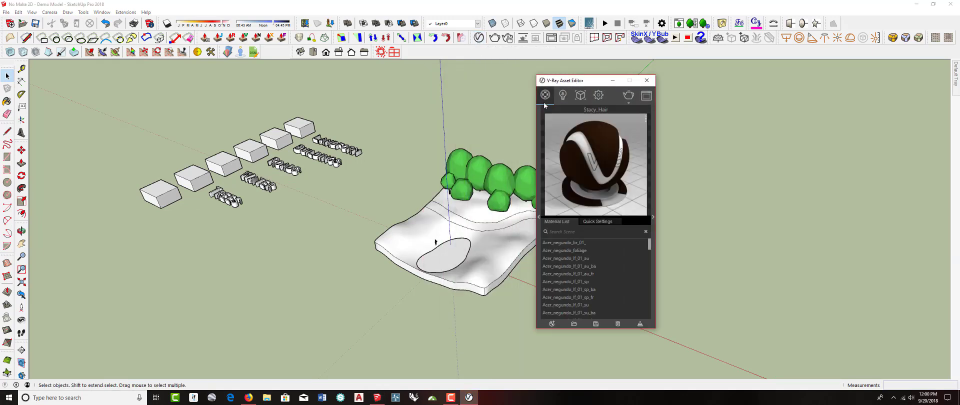
- Browse the V-Ray material library categories, the scene's material list and the new-material types, and close the Asset Editor
{"action": "left_click", "coordinate": [539, 217]}
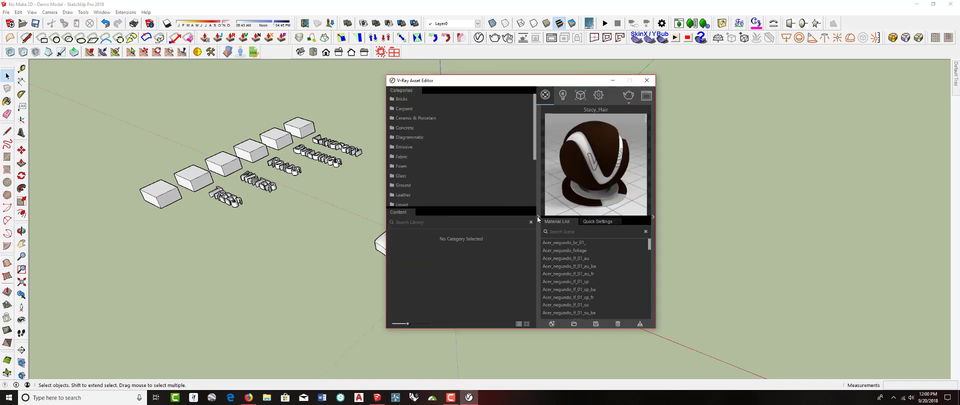
{"action": "scroll", "coordinate": [577, 270], "scroll_direction": "down", "scroll_amount": 10}
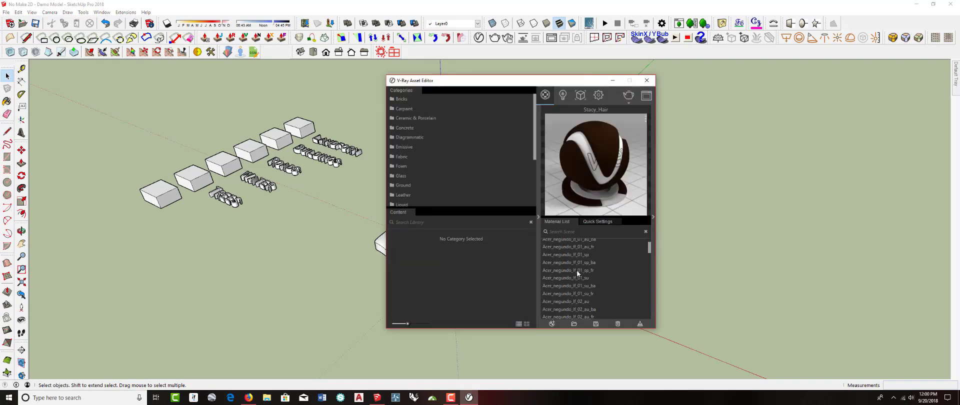
{"action": "left_click", "coordinate": [552, 324]}
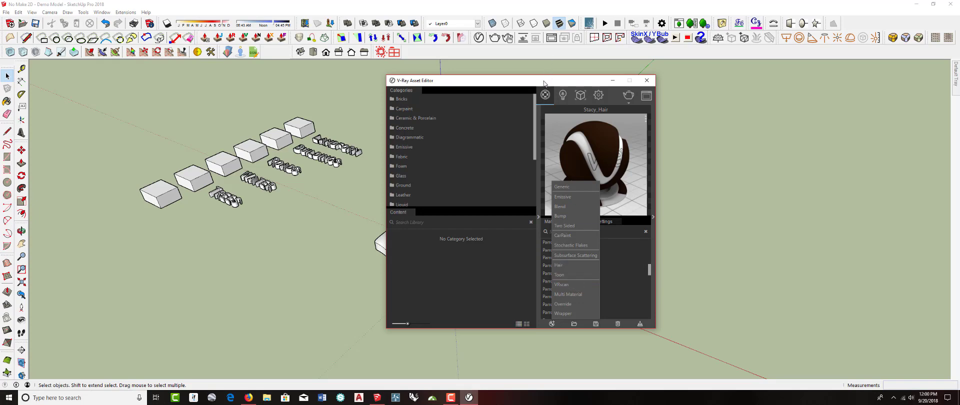
{"action": "left_click", "coordinate": [646, 80]}
- Check the layer assignment of the Landform, Buildings, Roads, Water and Trees label blocks
{"action": "middle_click_drag", "start_coordinate": [320, 131], "coordinate": [269, 136]}
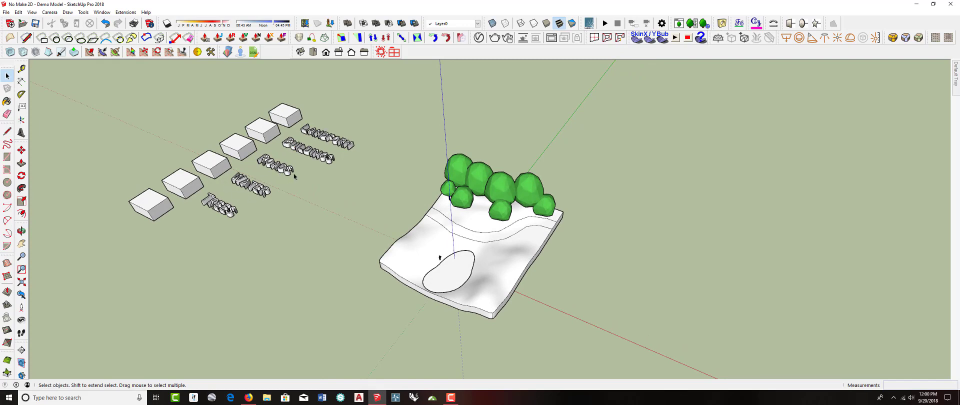
{"action": "left_click", "coordinate": [285, 116]}
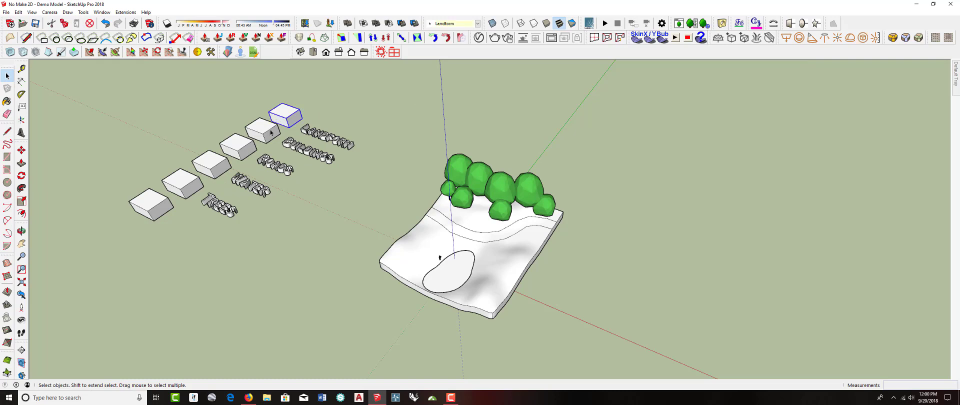
{"action": "left_click", "coordinate": [261, 131]}
{"action": "left_click", "coordinate": [235, 152]}
{"action": "left_click", "coordinate": [210, 164]}
{"action": "left_click", "coordinate": [182, 184]}
{"action": "mouse_move", "coordinate": [955, 75]}
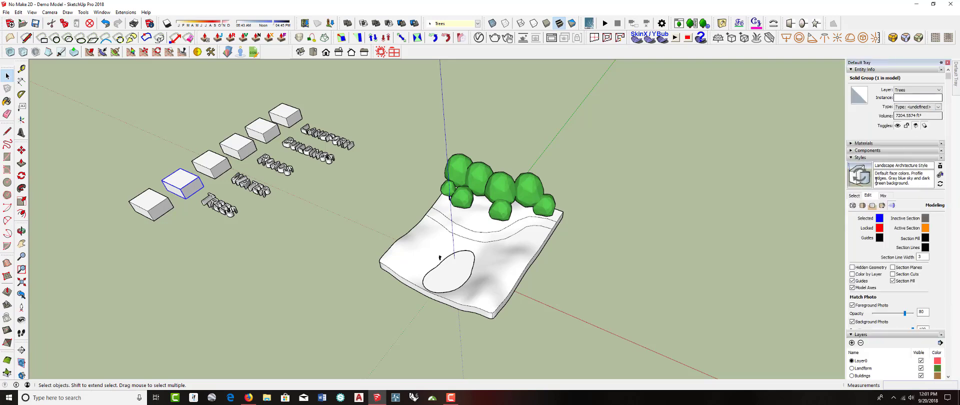
- Show the model's layer list and turn on Color by Layer for the whole site model
{"action": "left_click", "coordinate": [851, 158]}
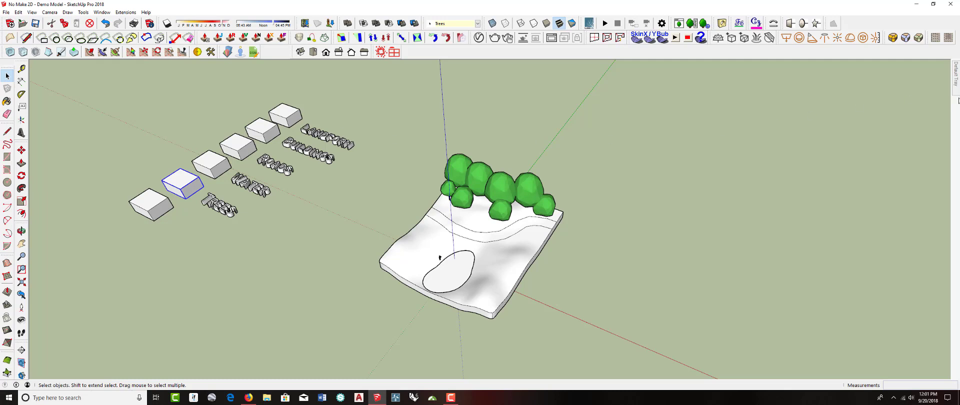
{"action": "mouse_move", "coordinate": [957, 92]}
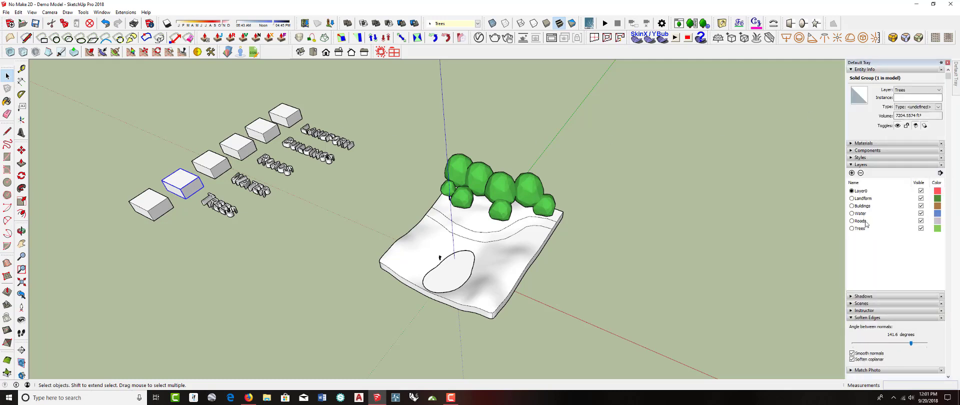
{"action": "left_click", "coordinate": [940, 173]}
{"action": "left_click", "coordinate": [934, 194]}
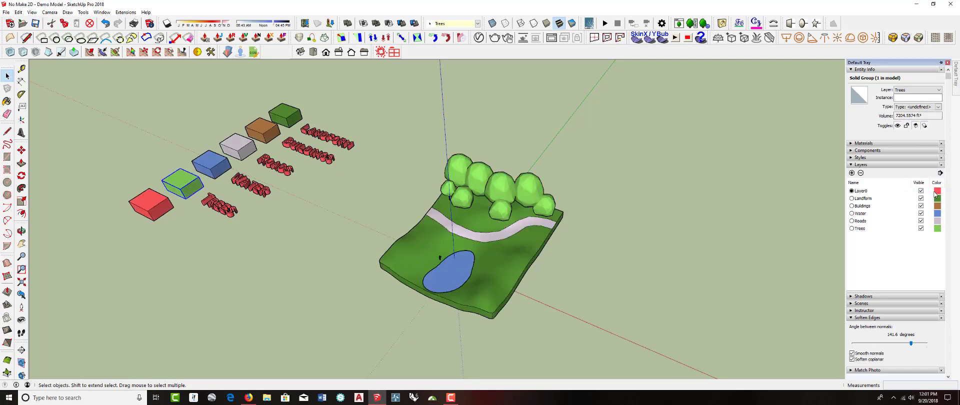
- Examine the layer-coloured terrain, road, pond, trees and label blocks from several angles
{"action": "middle_click_drag", "start_coordinate": [304, 137], "coordinate": [311, 150]}
{"action": "left_click", "coordinate": [356, 155]}
{"action": "middle_click_drag", "start_coordinate": [437, 157], "coordinate": [382, 106]}
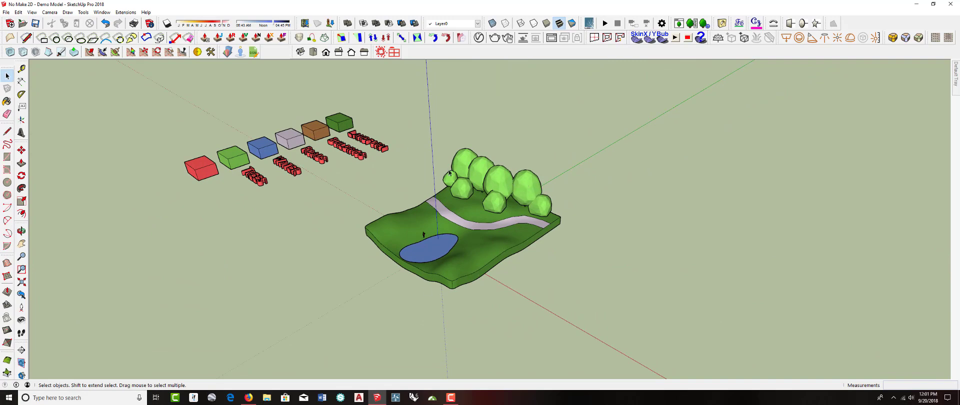
{"action": "middle_click_drag", "start_coordinate": [483, 186], "coordinate": [487, 208]}
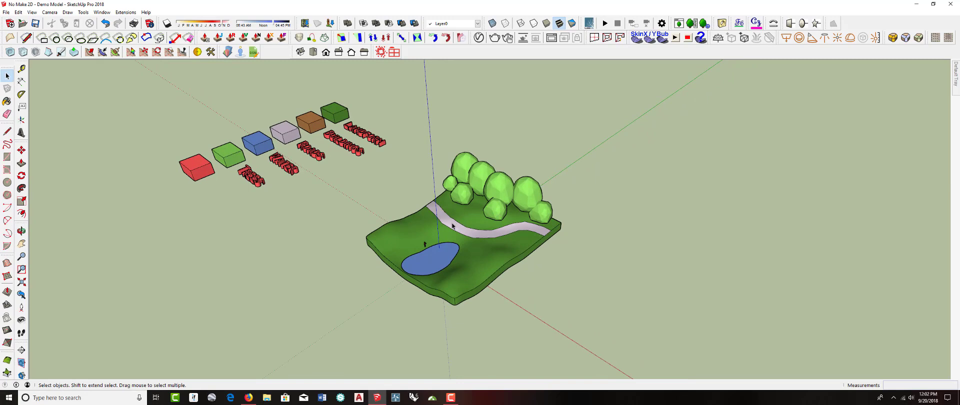
{"action": "middle_click_drag", "start_coordinate": [452, 226], "coordinate": [447, 215]}
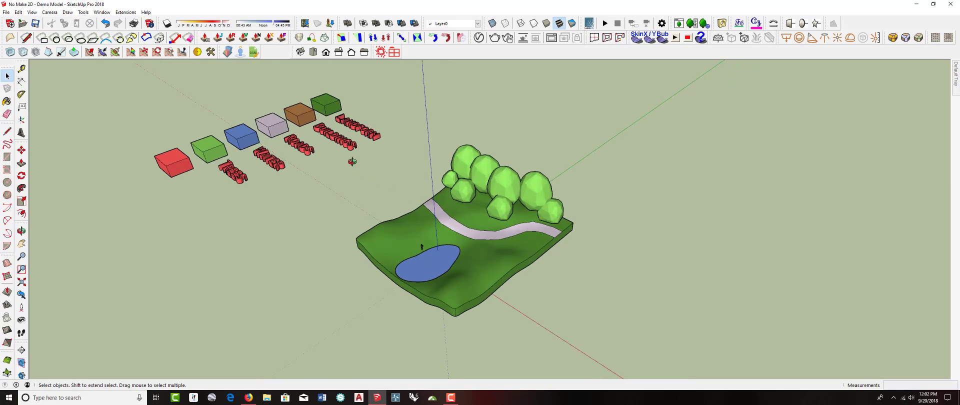
{"action": "middle_click_drag", "start_coordinate": [351, 161], "coordinate": [390, 173]}
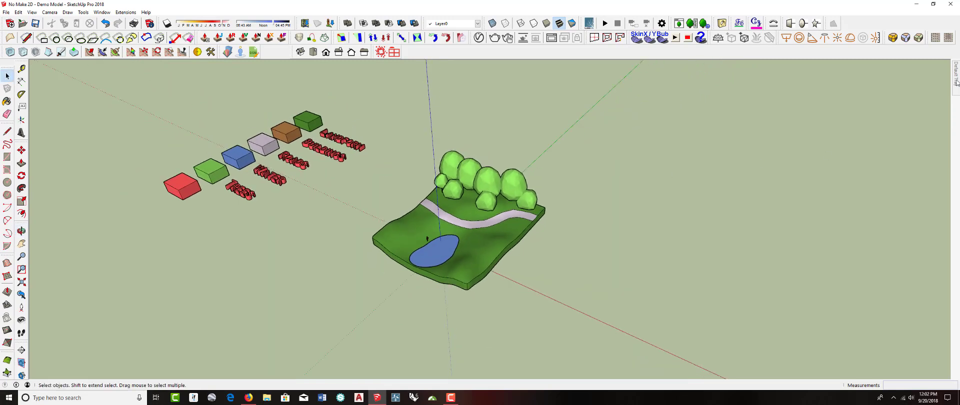
- Turn off Color by Layer so the model displays its own materials
{"action": "mouse_move", "coordinate": [956, 85]}
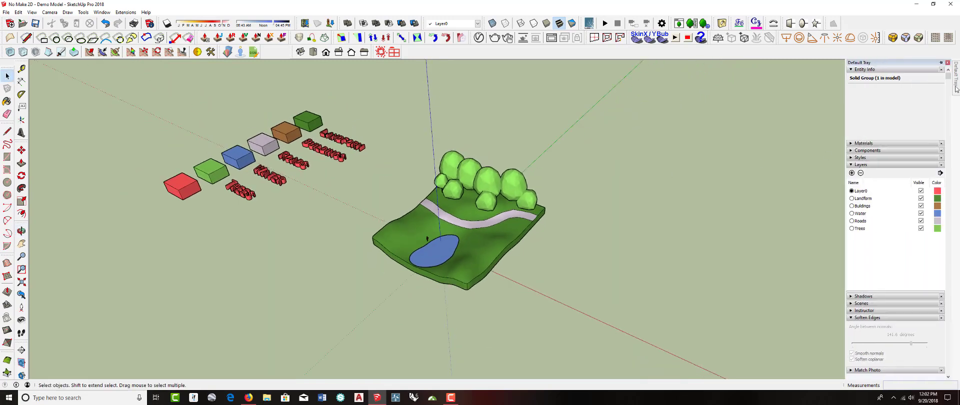
{"action": "left_click", "coordinate": [940, 172]}
{"action": "left_click", "coordinate": [937, 191]}
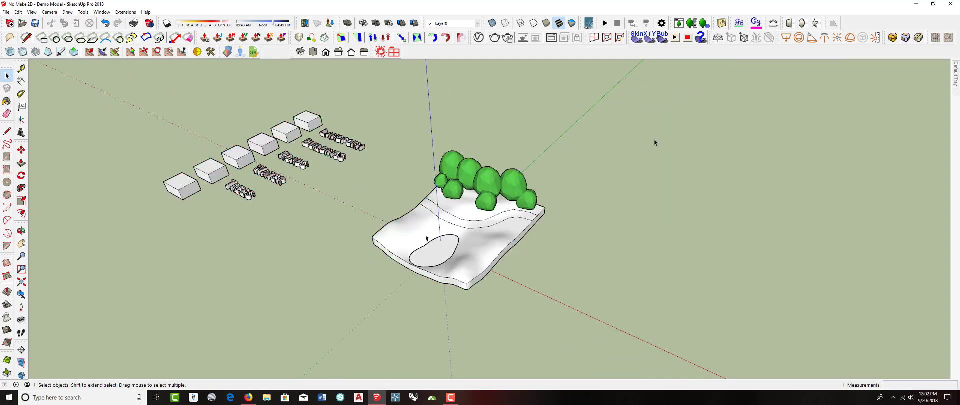
- Paint the Landform block and its label text with DarkOliveGreen from the Colors-Named collection
{"action": "middle_click_drag", "start_coordinate": [313, 139], "coordinate": [326, 171]}
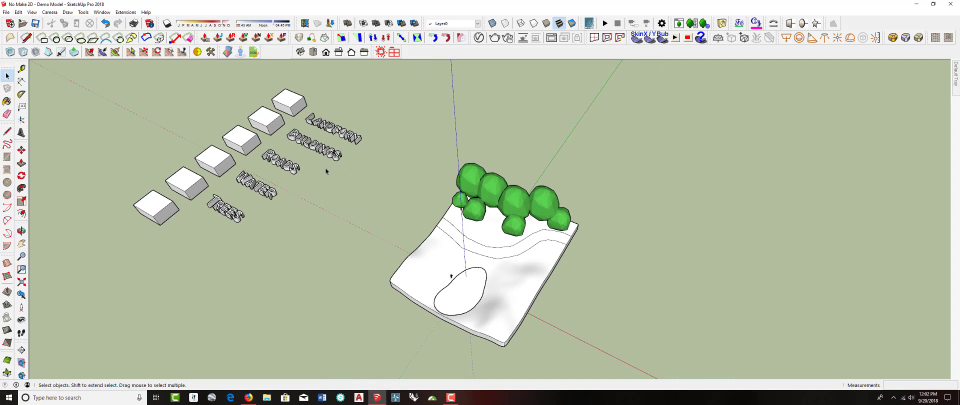
{"action": "left_click", "coordinate": [7, 101]}
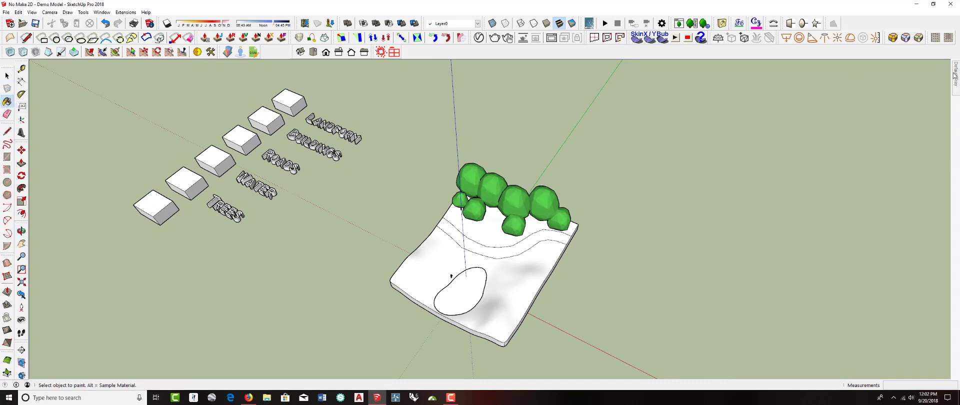
{"action": "mouse_move", "coordinate": [954, 75]}
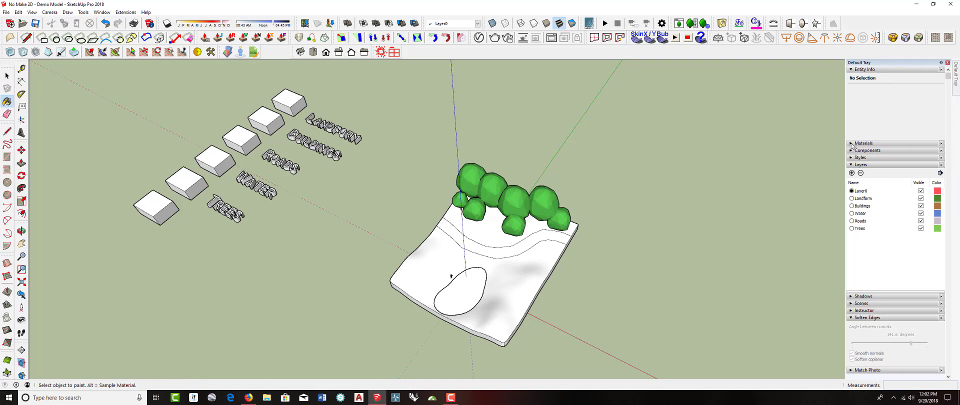
{"action": "left_click", "coordinate": [861, 143]}
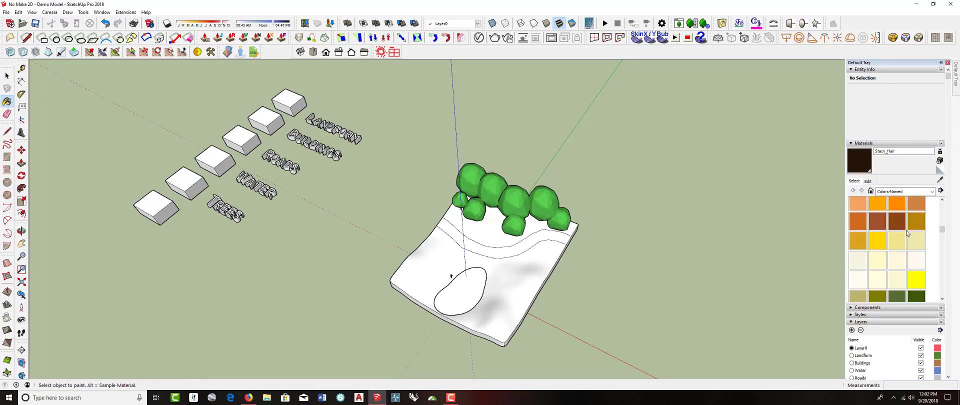
{"action": "scroll", "coordinate": [907, 233], "scroll_direction": "down", "scroll_amount": 3}
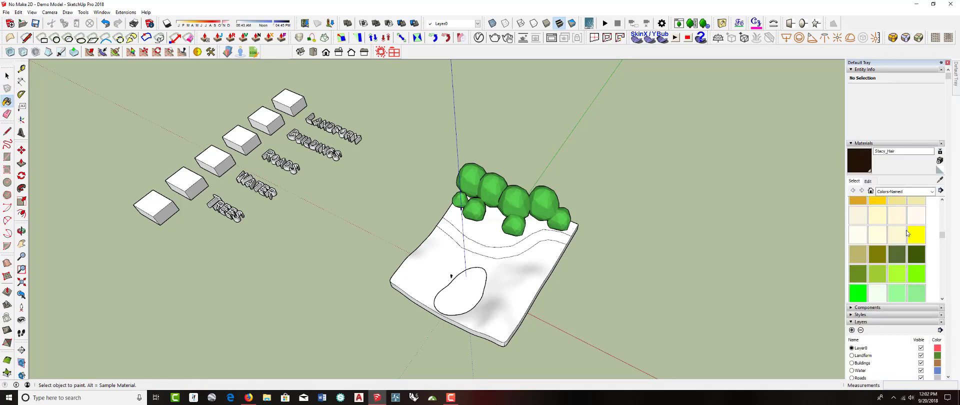
{"action": "left_click", "coordinate": [892, 254]}
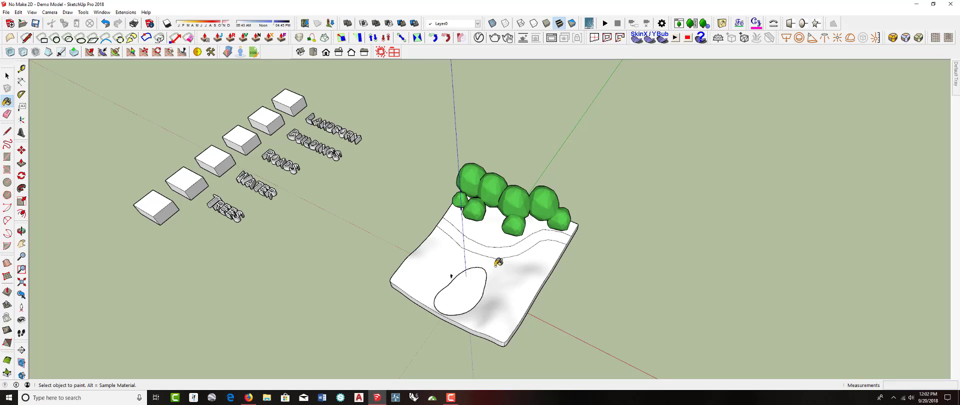
{"action": "left_click", "coordinate": [292, 98]}
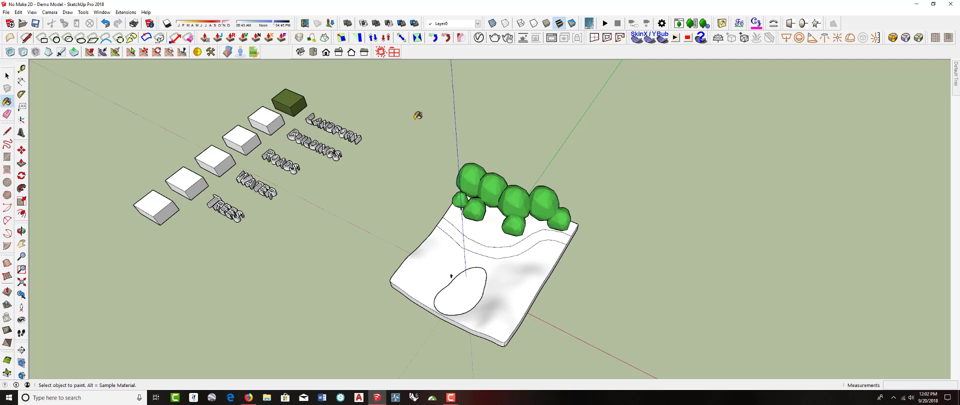
{"action": "left_click", "coordinate": [339, 122]}
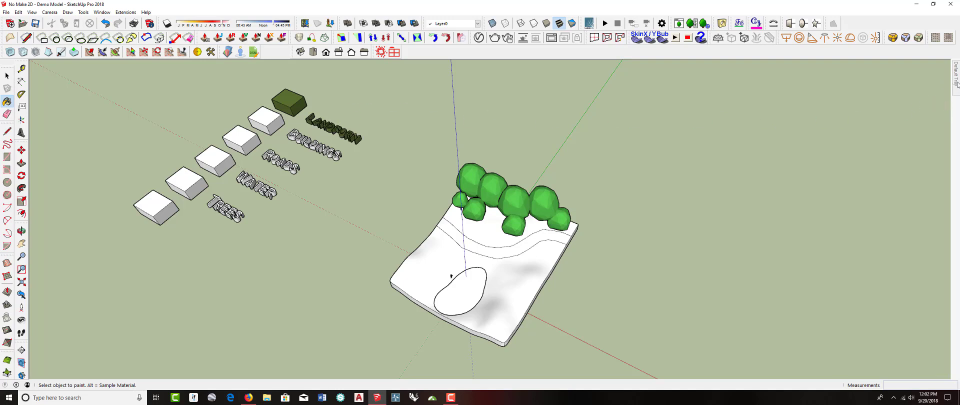
- Paint the Buildings block and its label text with the Peru colour
{"action": "mouse_move", "coordinate": [955, 82]}
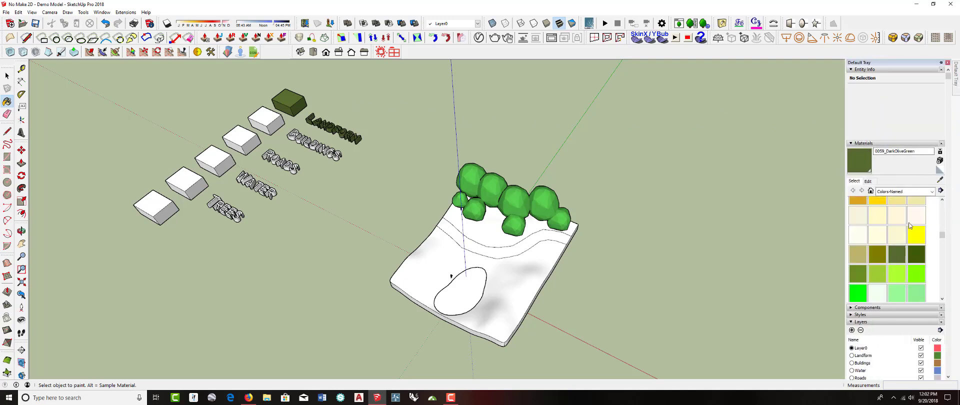
{"action": "scroll", "coordinate": [912, 224], "scroll_direction": "up", "scroll_amount": 2}
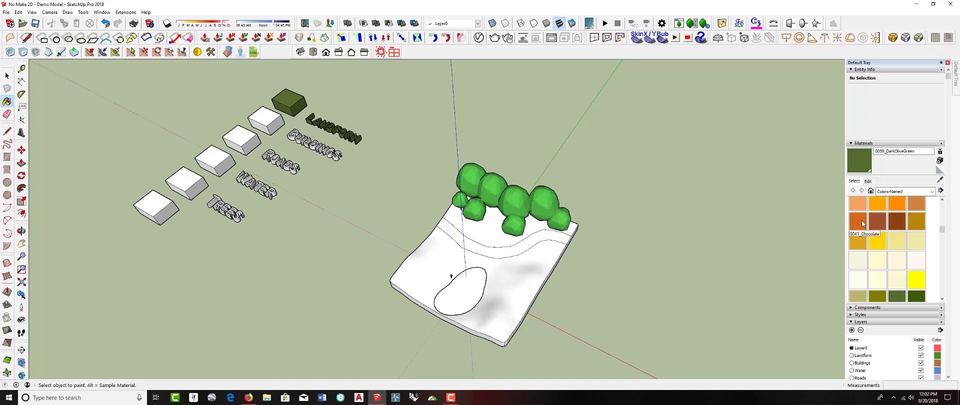
{"action": "left_click", "coordinate": [920, 202]}
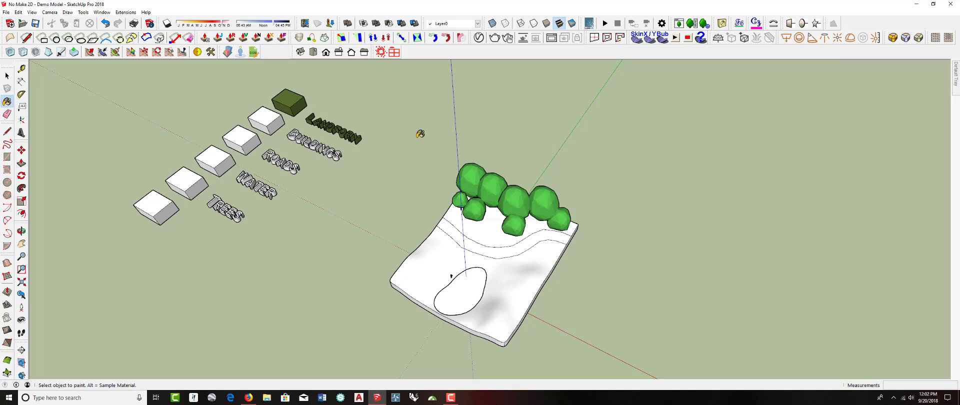
{"action": "left_click", "coordinate": [270, 112]}
{"action": "left_click", "coordinate": [306, 137]}
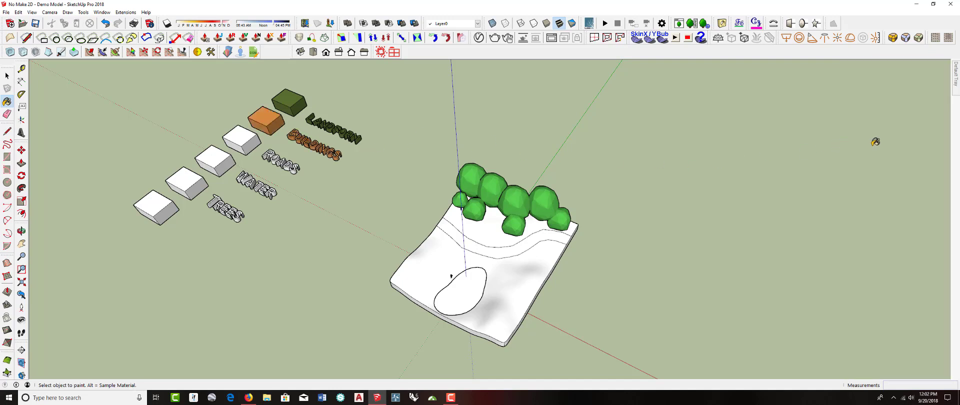
- Paint the Roads block and its label text with the Silver colour
{"action": "mouse_move", "coordinate": [954, 87]}
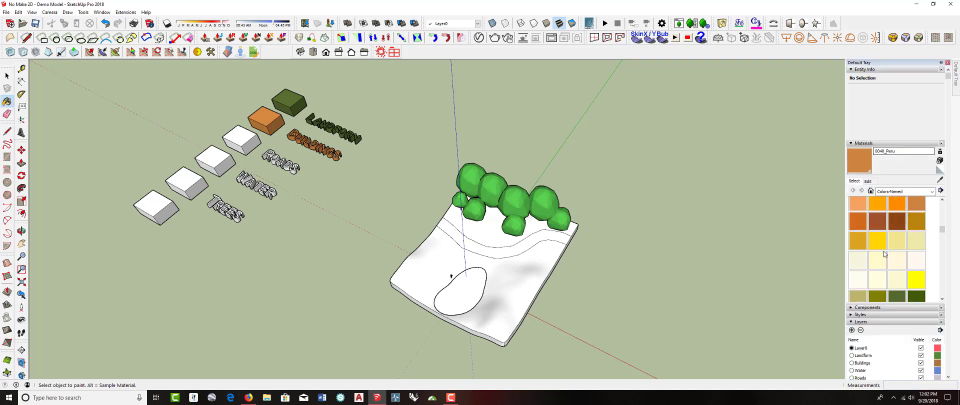
{"action": "scroll", "coordinate": [884, 254], "scroll_direction": "down", "scroll_amount": 4}
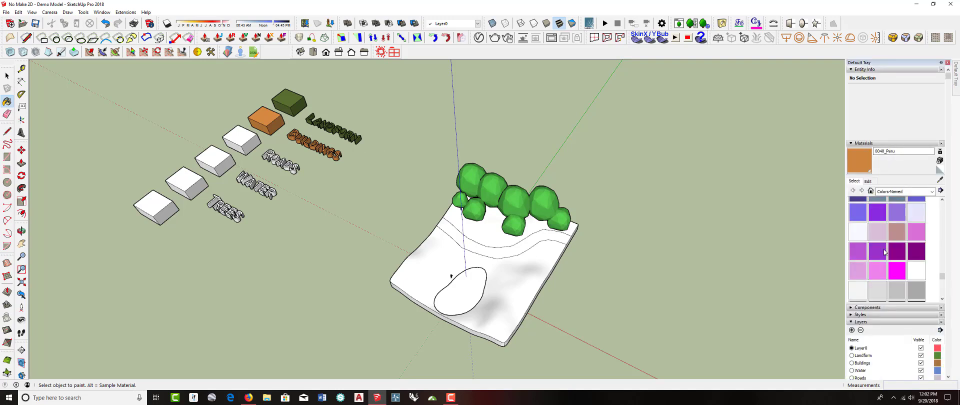
{"action": "left_click", "coordinate": [897, 290]}
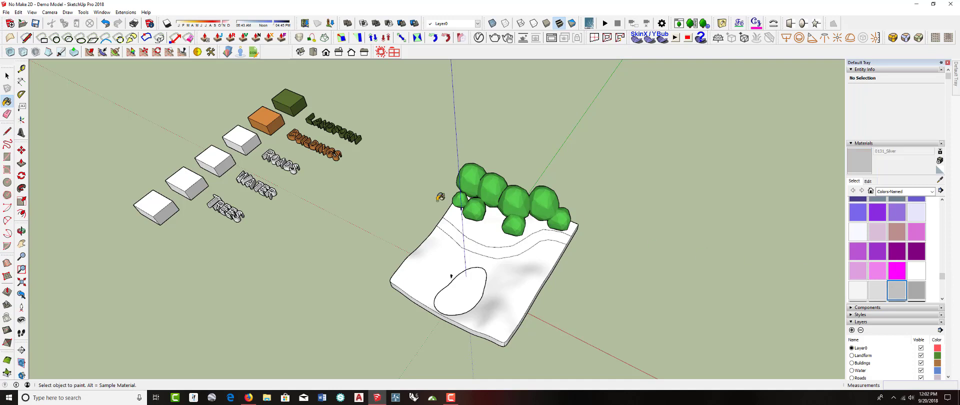
{"action": "left_click", "coordinate": [248, 136]}
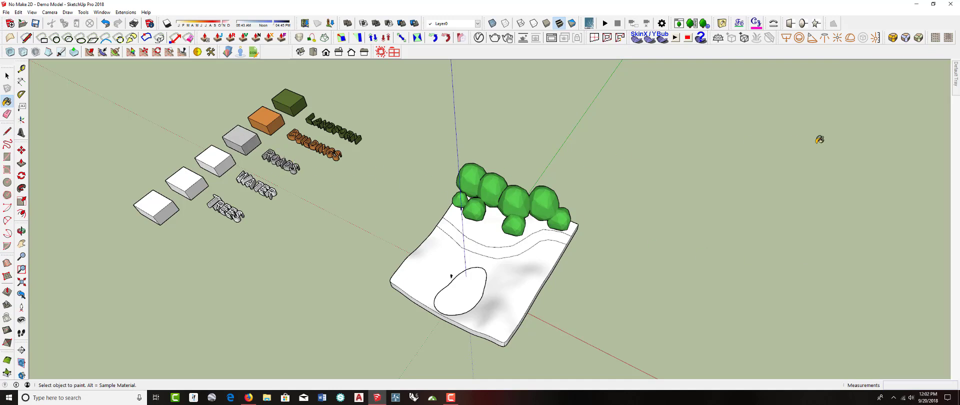
- Paint the Water block and its label text with the SteelBlue colour
{"action": "mouse_move", "coordinate": [955, 84]}
{"action": "scroll", "coordinate": [885, 225], "scroll_direction": "up", "scroll_amount": 2}
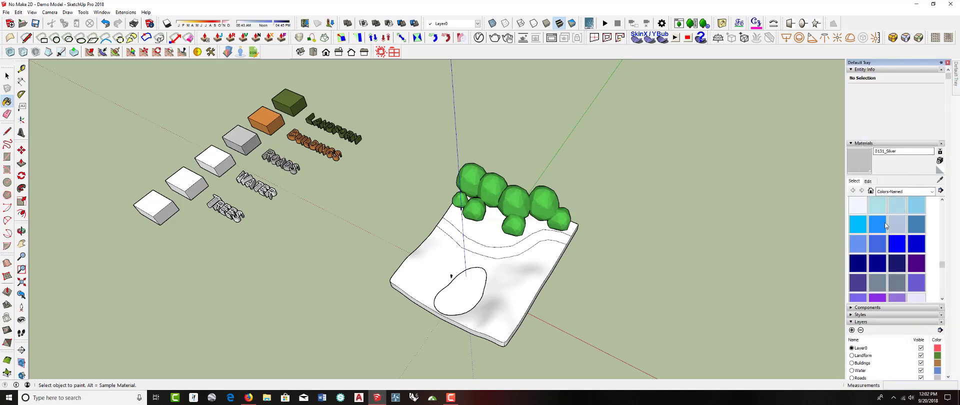
{"action": "left_click", "coordinate": [914, 223]}
{"action": "left_click", "coordinate": [221, 152]}
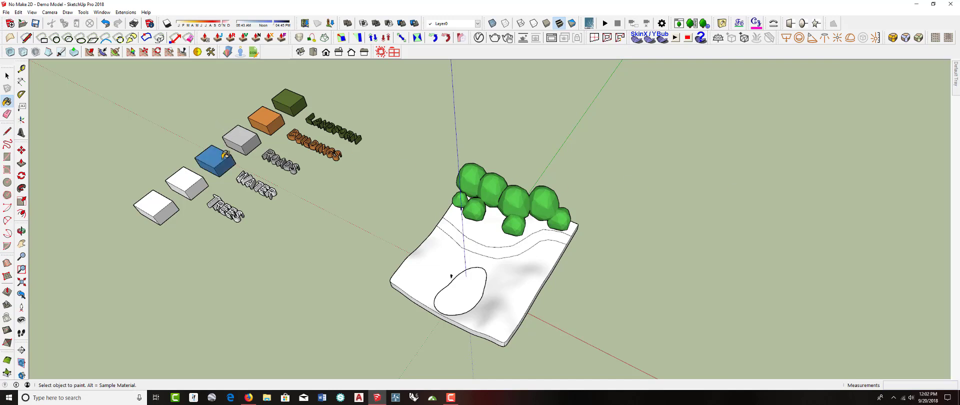
{"action": "left_click", "coordinate": [252, 179]}
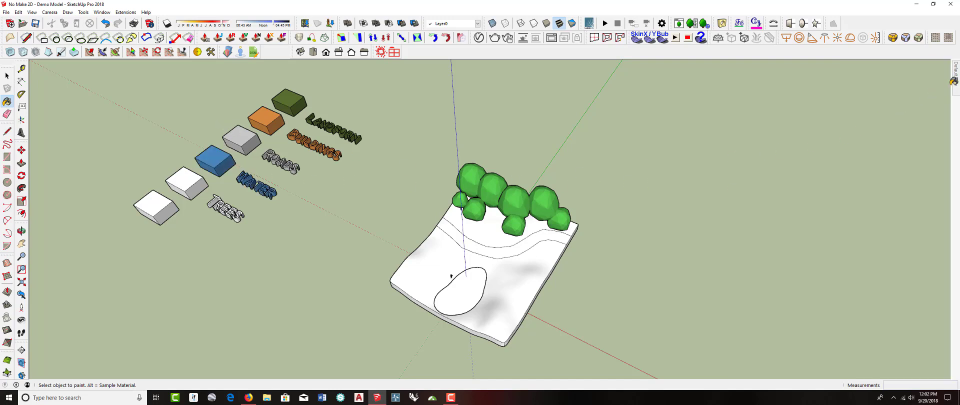
- Paint the Trees block and its label text with ForestGreen from the Colors-Named collection
{"action": "mouse_move", "coordinate": [955, 85]}
{"action": "scroll", "coordinate": [908, 230], "scroll_direction": "up", "scroll_amount": 3}
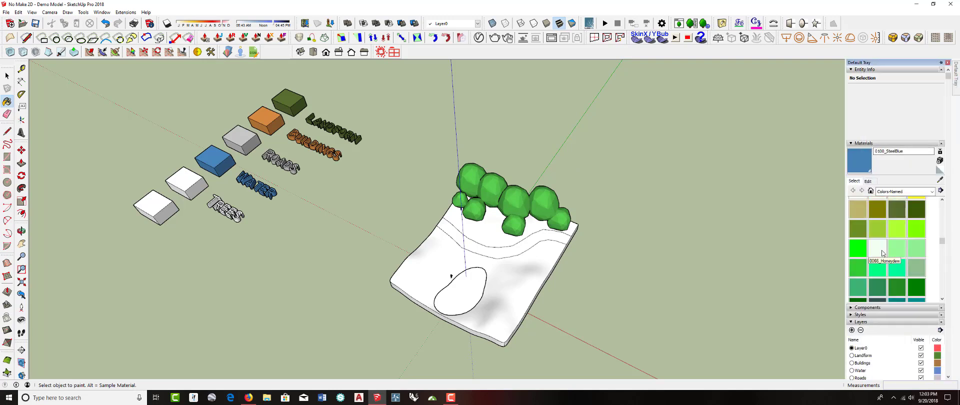
{"action": "scroll", "coordinate": [907, 233], "scroll_direction": "up", "scroll_amount": 5}
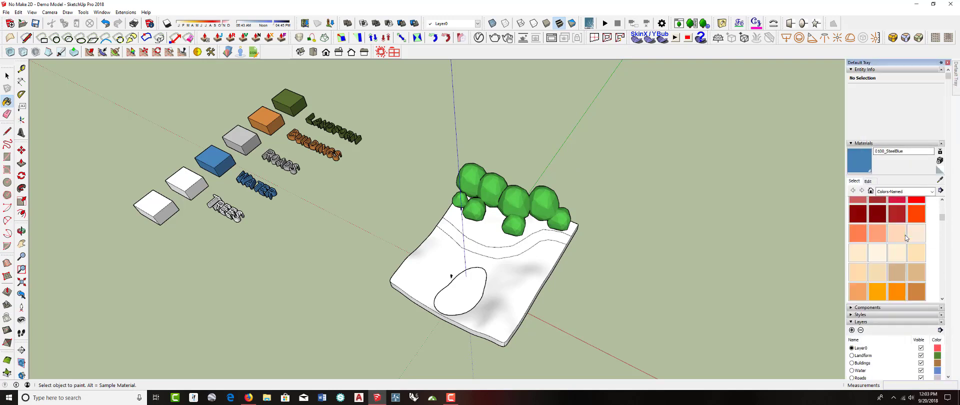
{"action": "scroll", "coordinate": [906, 238], "scroll_direction": "down", "scroll_amount": 5}
{"action": "scroll", "coordinate": [905, 239], "scroll_direction": "down", "scroll_amount": 2}
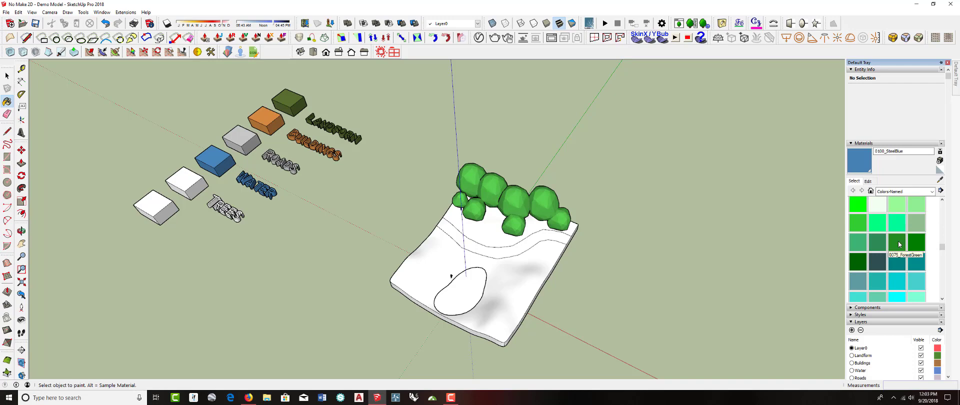
{"action": "left_click", "coordinate": [900, 244]}
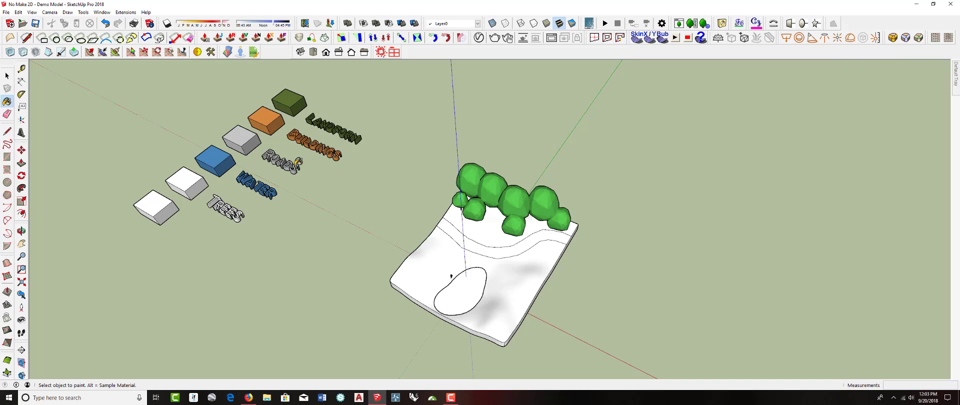
{"action": "left_click", "coordinate": [189, 180]}
{"action": "left_click", "coordinate": [219, 201]}
{"action": "mouse_move", "coordinate": [332, 197]}
{"action": "middle_mouse_down"}
{"action": "mouse_move", "coordinate": [364, 224]}
{"action": "mouse_move", "coordinate": [351, 217]}
{"action": "middle_mouse_up"}
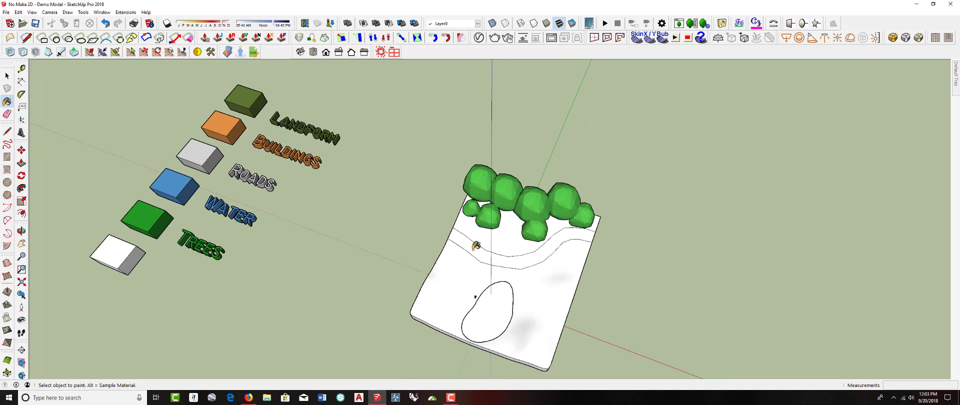
{"action": "mouse_move", "coordinate": [432, 222]}
{"action": "middle_mouse_down"}
{"action": "mouse_move", "coordinate": [394, 210]}
{"action": "mouse_move", "coordinate": [386, 190]}
{"action": "mouse_move", "coordinate": [333, 156]}
{"action": "middle_mouse_up"}
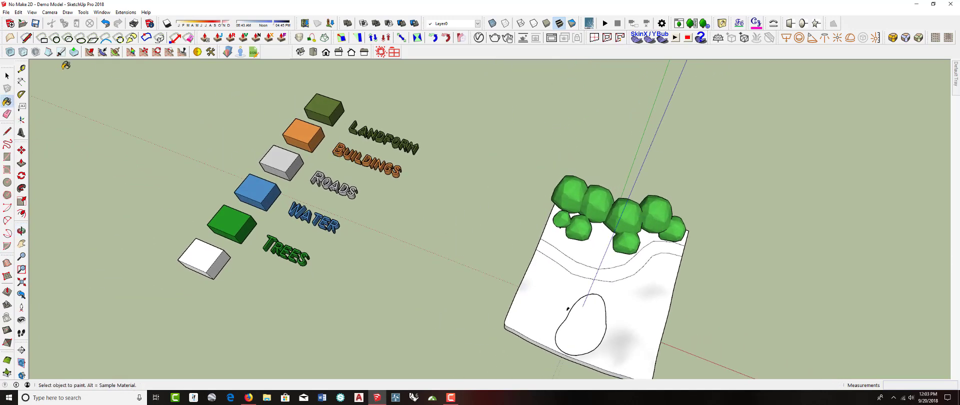
- Add a new Toon material in the V-Ray Asset Editor
{"action": "left_click", "coordinate": [7, 76]}
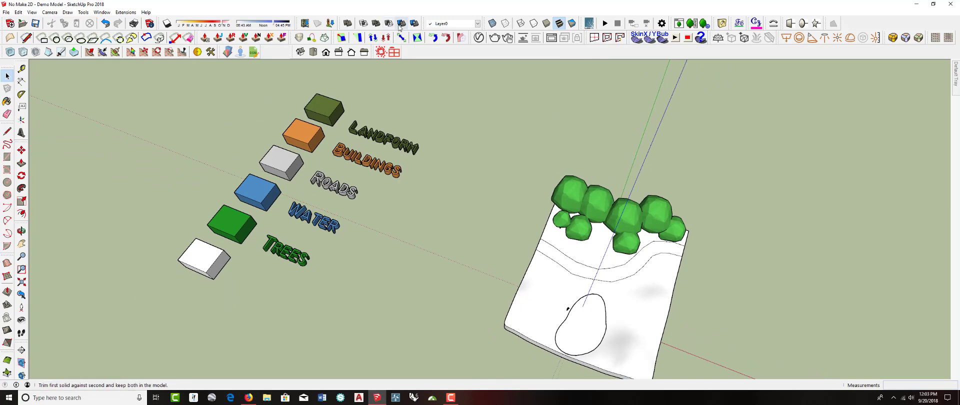
{"action": "left_click", "coordinate": [479, 38]}
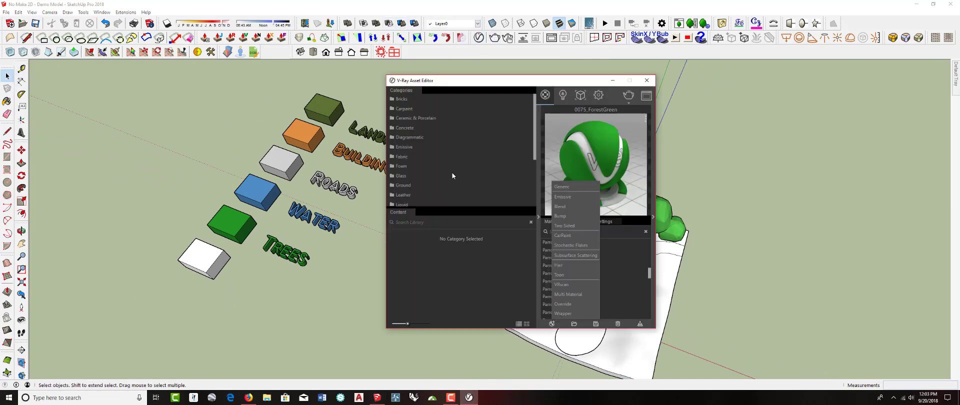
{"action": "left_click", "coordinate": [520, 254]}
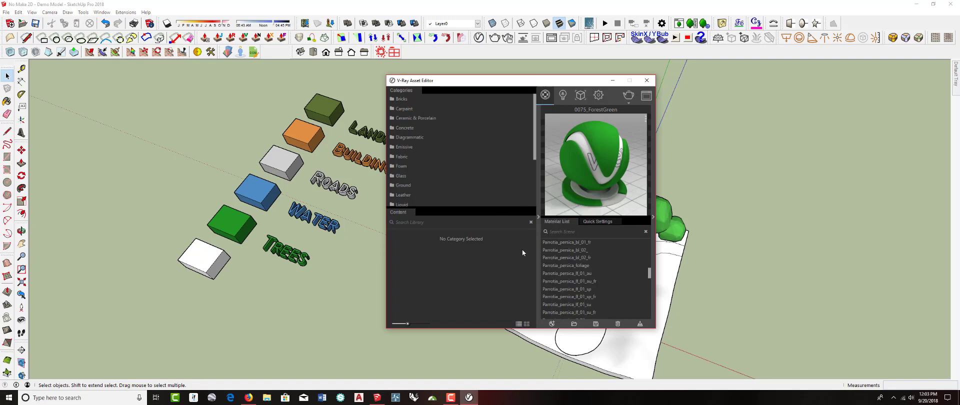
{"action": "scroll", "coordinate": [577, 254], "scroll_direction": "up", "scroll_amount": 10}
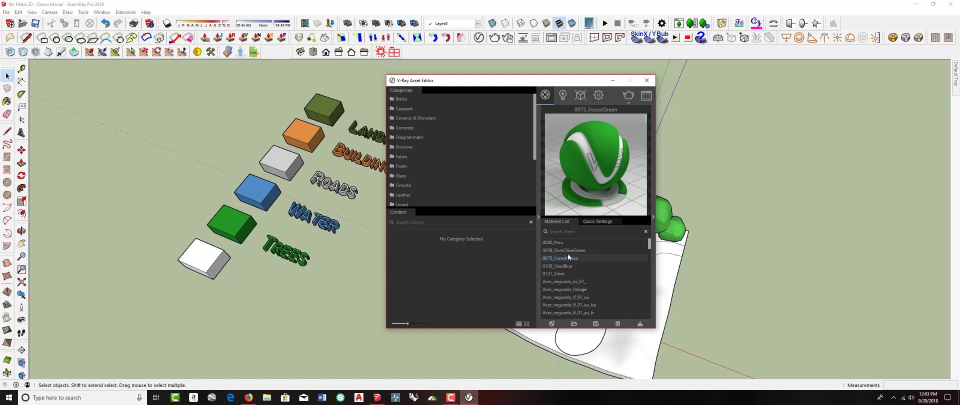
{"action": "left_click", "coordinate": [552, 324]}
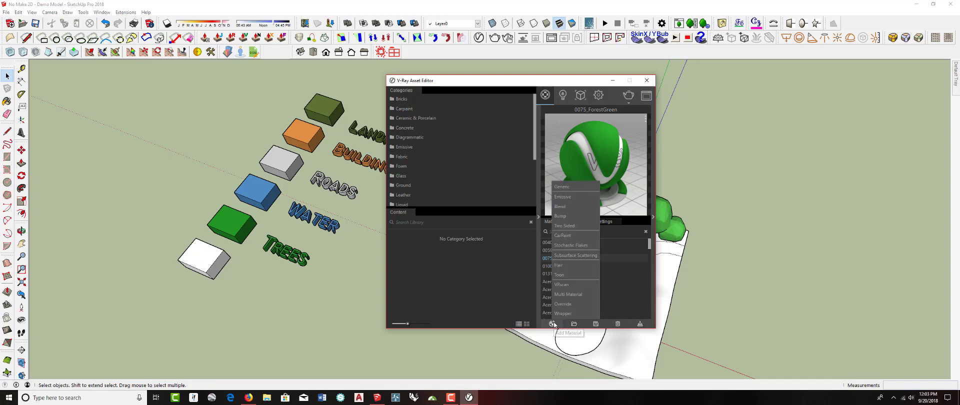
{"action": "left_click", "coordinate": [560, 276]}
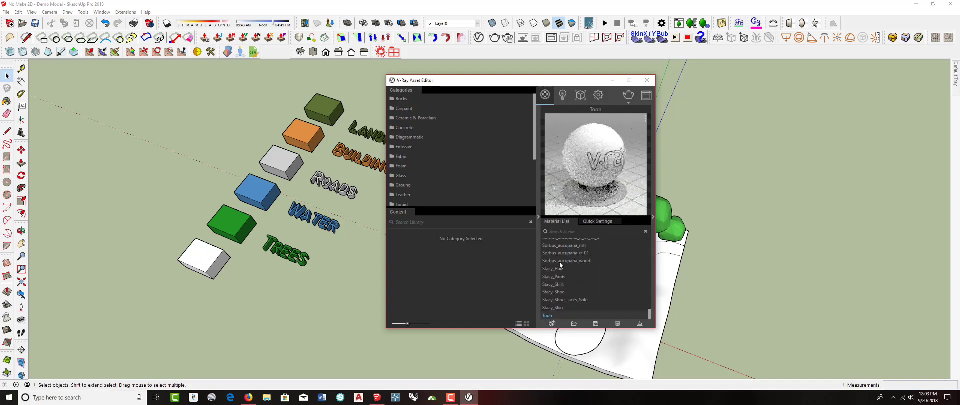
- Rename the new Toon material as Toon-Landform
{"action": "right_click", "coordinate": [559, 316]}
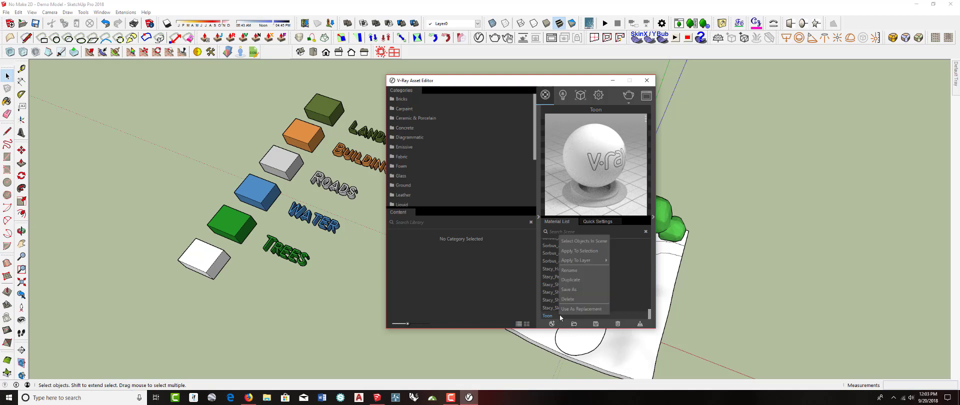
{"action": "left_click", "coordinate": [571, 275]}
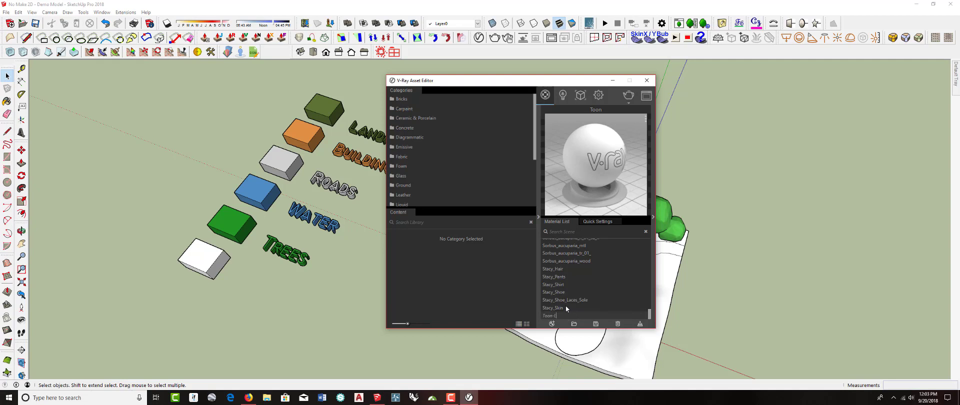
{"action": "type", "text": "form"}
{"action": "key", "text": "Return"}
- Show the Toon-Landform material's settings and set its base material to 0059_DarkOliveGreen
{"action": "left_click", "coordinate": [538, 218]}
{"action": "left_click_drag", "start_coordinate": [603, 101], "coordinate": [494, 100]}
{"action": "left_click", "coordinate": [540, 215]}
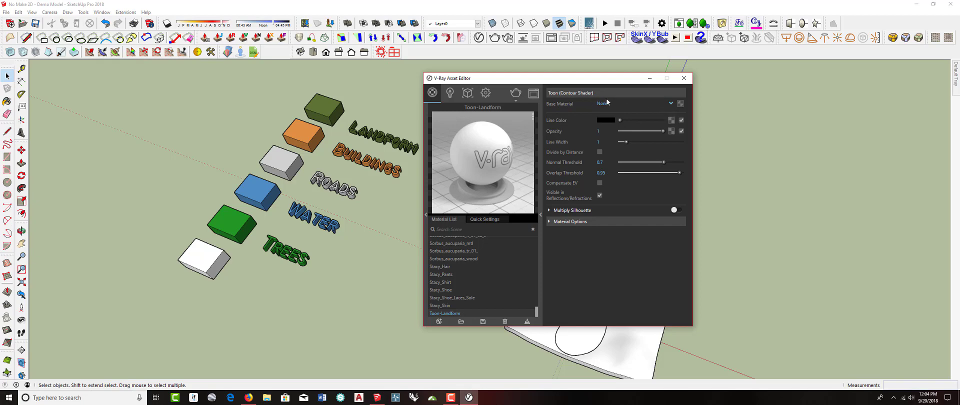
{"action": "left_click", "coordinate": [624, 104]}
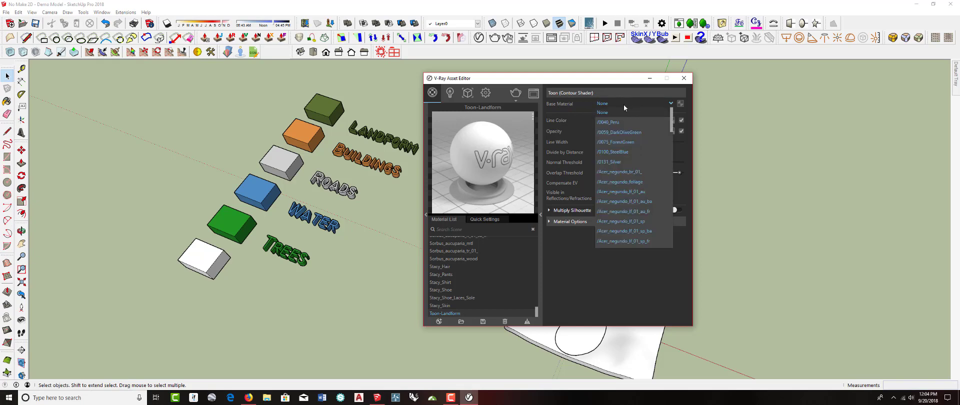
{"action": "left_click", "coordinate": [625, 131]}
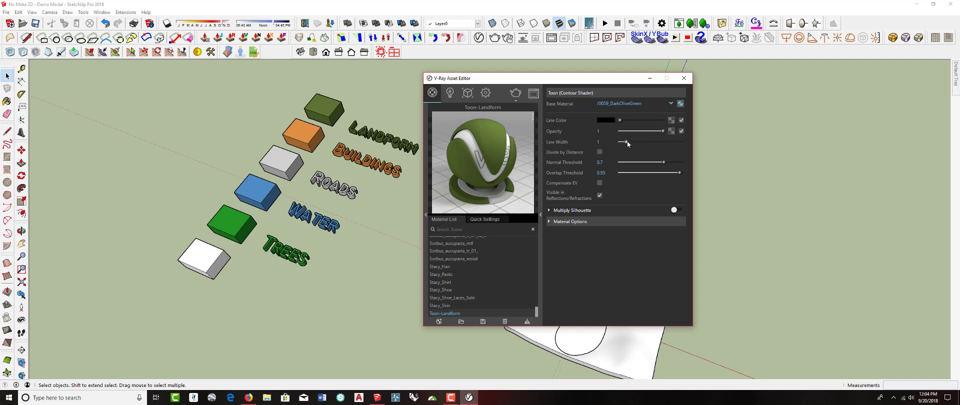
- Set Toon-Landform's line width to 1.6 and enable Multiply Silhouette with a multiplier of 1.6
{"action": "left_click_drag", "start_coordinate": [626, 142], "coordinate": [630, 142]}
{"action": "left_click", "coordinate": [552, 210]}
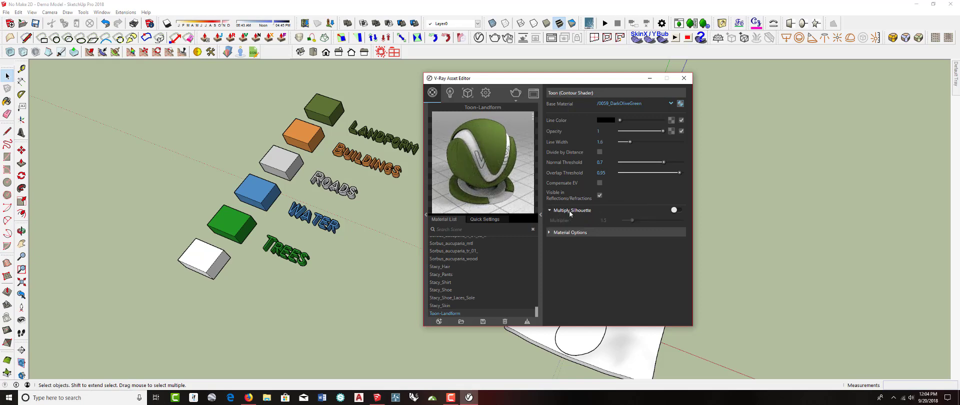
{"action": "left_click", "coordinate": [677, 211]}
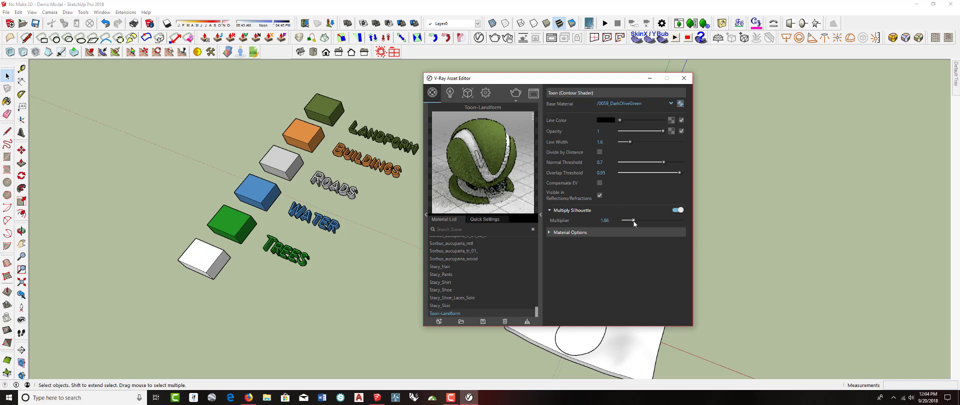
{"action": "left_click_drag", "start_coordinate": [632, 221], "coordinate": [632, 222]}
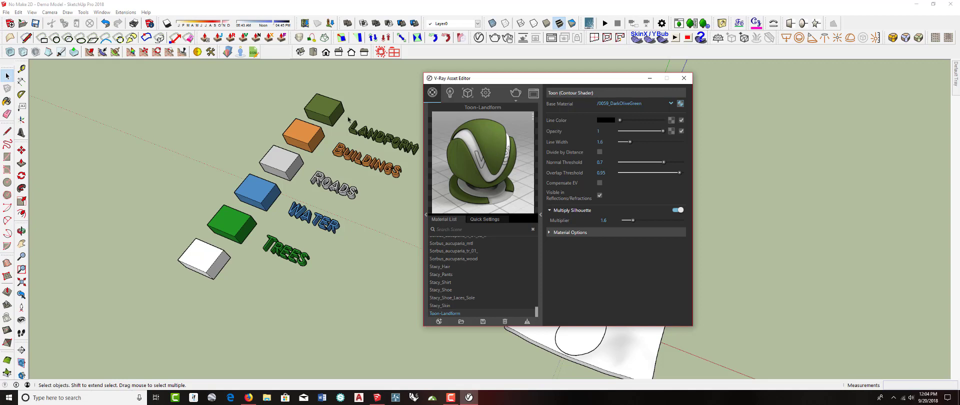
- Apply the Toon-Landform material to the Landform block and its label text
{"action": "left_click", "coordinate": [325, 108]}
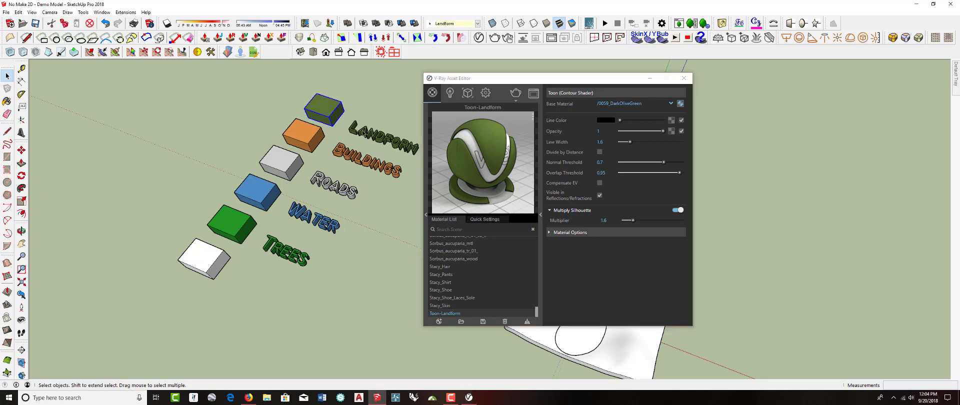
{"action": "left_click", "coordinate": [365, 134], "text": "shift"}
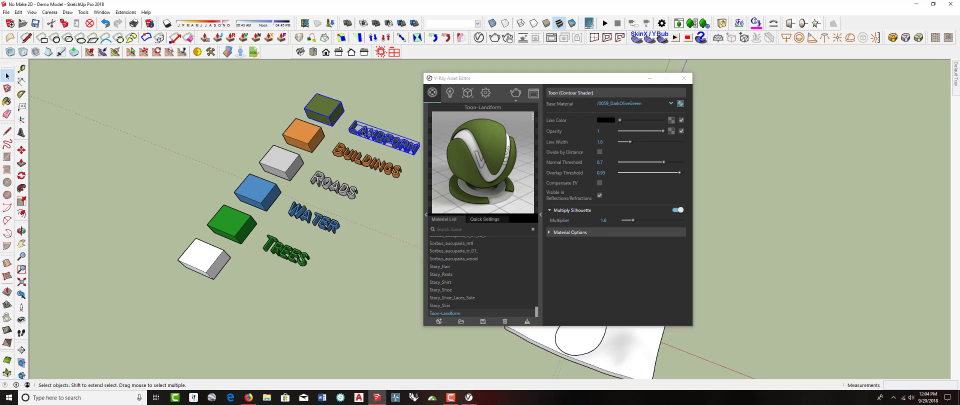
{"action": "right_click", "coordinate": [449, 312]}
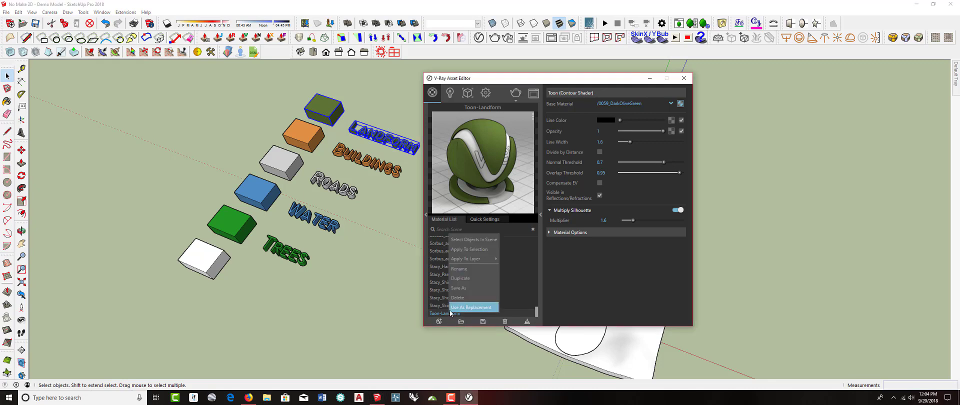
{"action": "left_click", "coordinate": [475, 249]}
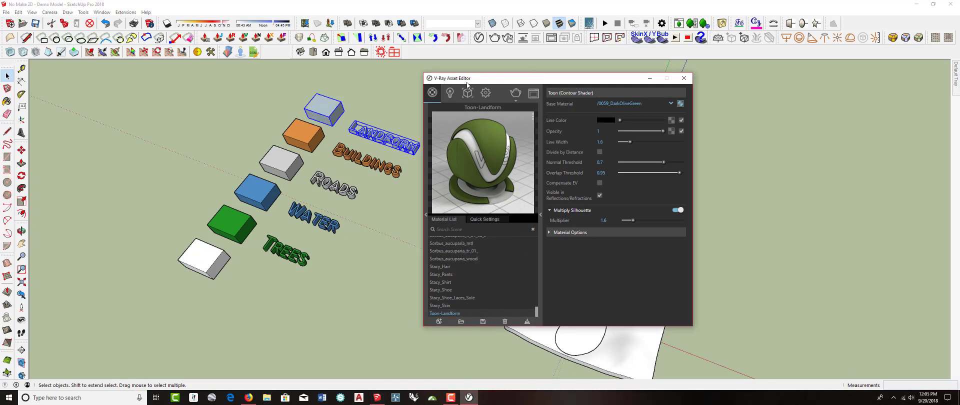
- Inspect the Landform block up close, render the view with V-Ray to check the toon outlines, and close the frame buffer
{"action": "scroll", "coordinate": [348, 106], "scroll_direction": "up", "scroll_amount": 10}
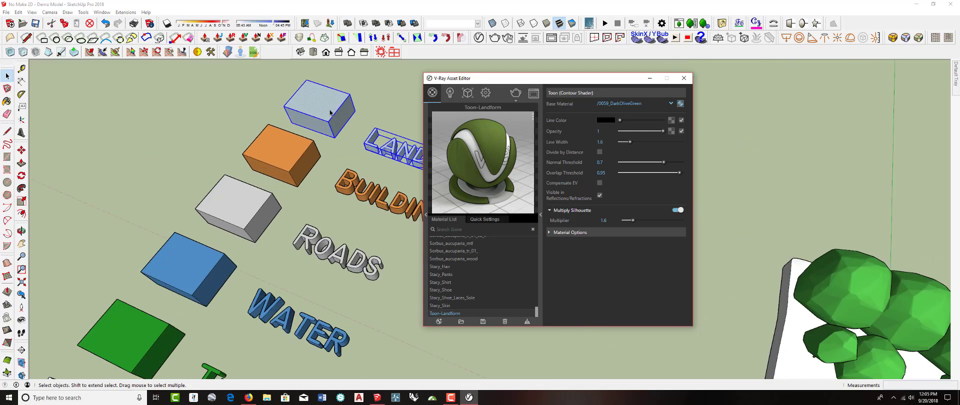
{"action": "scroll", "coordinate": [327, 107], "scroll_direction": "up", "scroll_amount": 8}
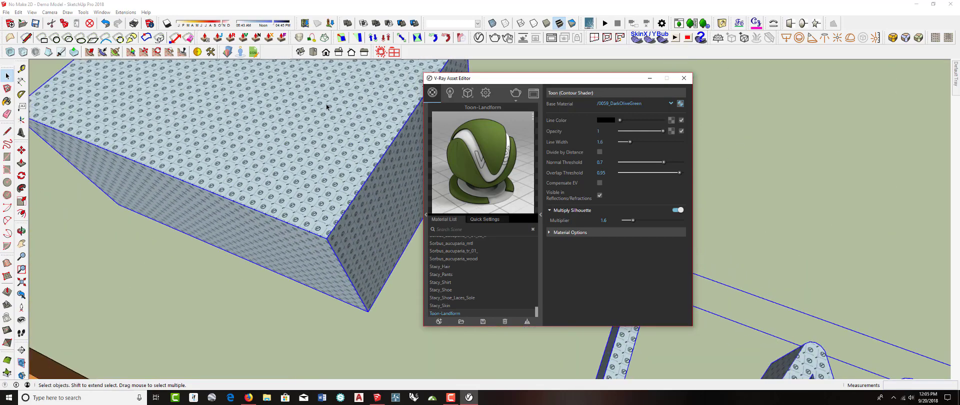
{"action": "scroll", "coordinate": [301, 145], "scroll_direction": "down", "scroll_amount": 10}
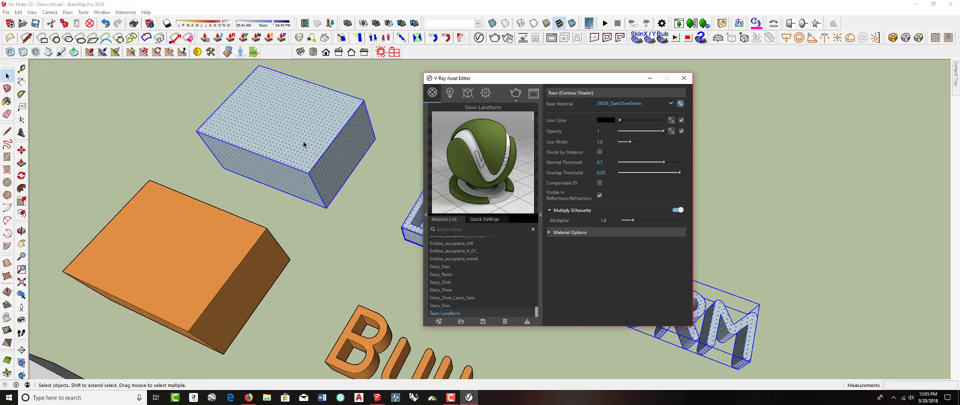
{"action": "left_click", "coordinate": [495, 38]}
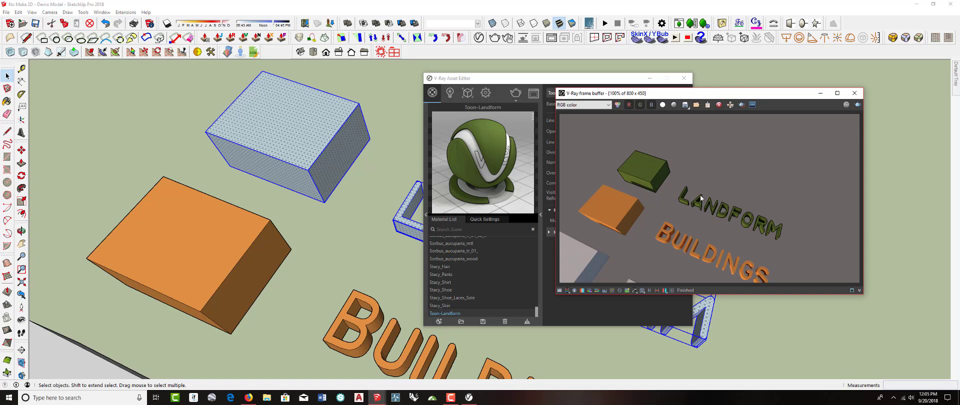
{"action": "left_click", "coordinate": [853, 94]}
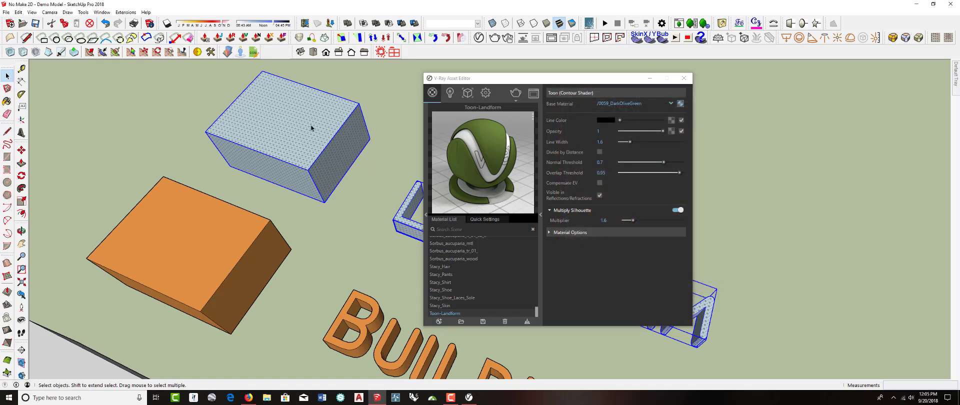
- Turn off the texture image of the Toon-Landform material and give it a green colour of about RGB 75, 127, 48
{"action": "left_click", "coordinate": [7, 101]}
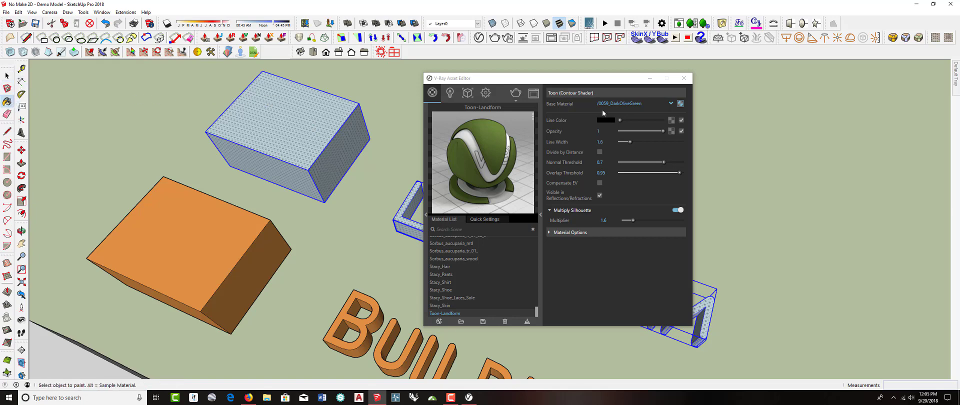
{"action": "mouse_move", "coordinate": [955, 84]}
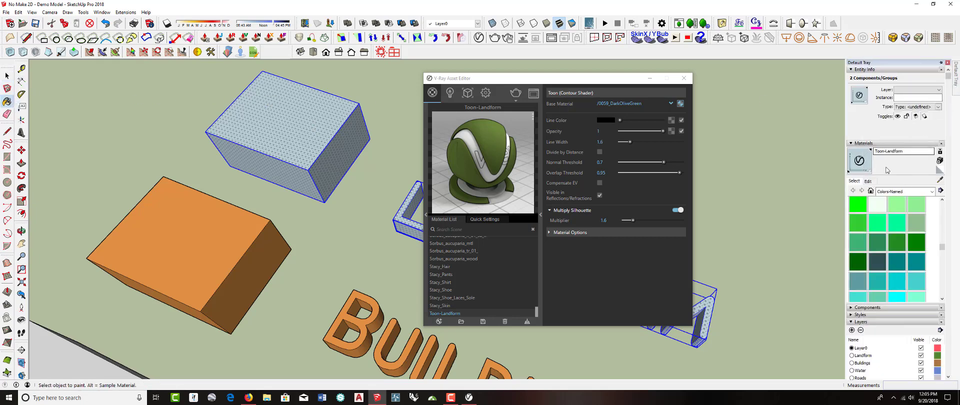
{"action": "left_click", "coordinate": [867, 181]}
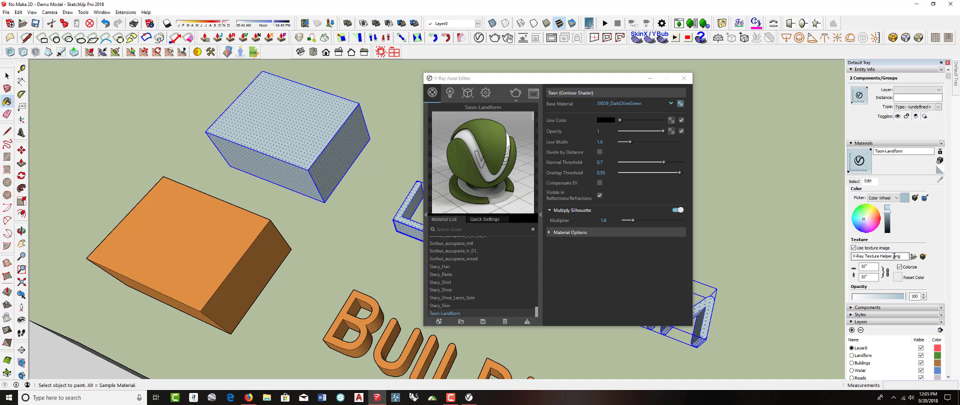
{"action": "left_click", "coordinate": [854, 247]}
{"action": "mouse_move", "coordinate": [864, 221]}
{"action": "left_mouse_down"}
{"action": "mouse_move", "coordinate": [863, 213]}
{"action": "mouse_move", "coordinate": [889, 221]}
{"action": "mouse_move", "coordinate": [865, 212]}
{"action": "left_mouse_up"}
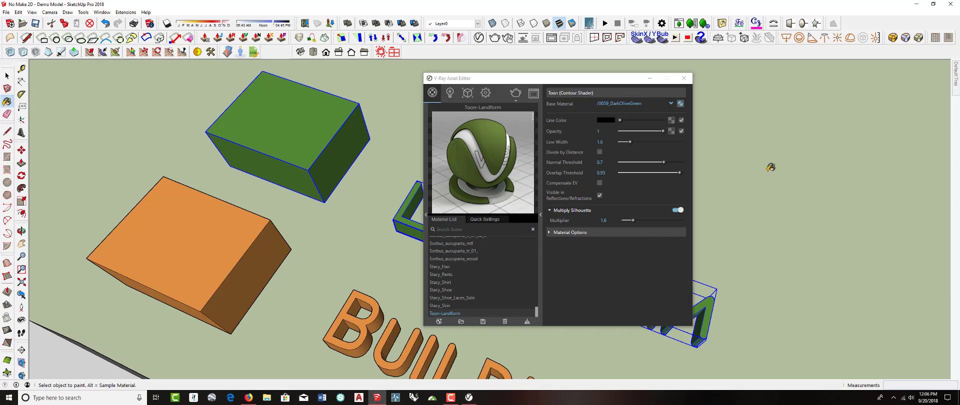
- Switch the colour picker for the Toon-Landform material from Color Wheel to RGB
{"action": "mouse_move", "coordinate": [955, 80]}
{"action": "left_click", "coordinate": [882, 198]}
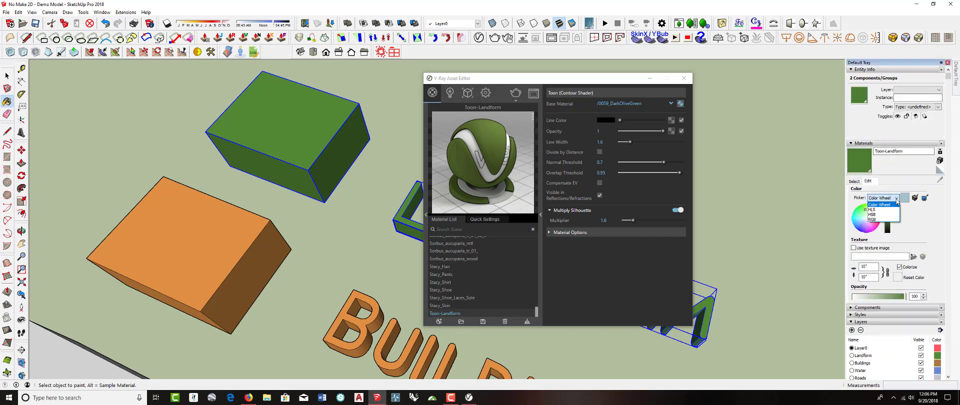
{"action": "left_click", "coordinate": [888, 221]}
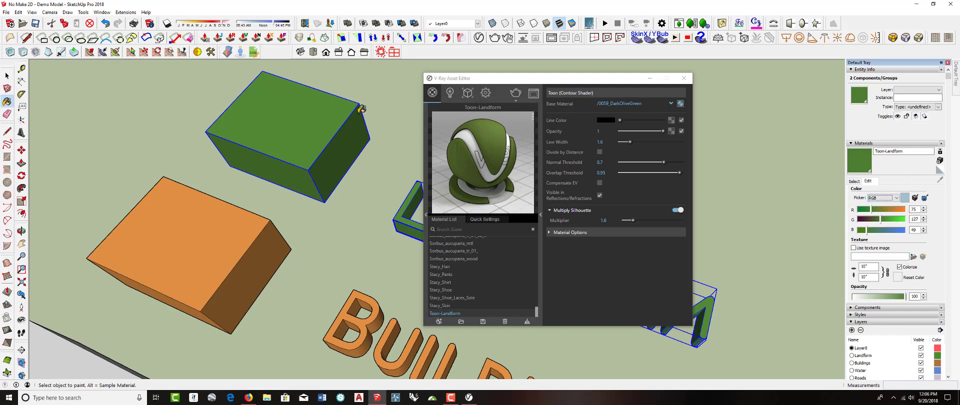
- Open the diffuse colour of the 0059_DarkOliveGreen material and show its values in Screen (sRGB) with a 0 to 255 range
{"action": "left_click", "coordinate": [7, 75]}
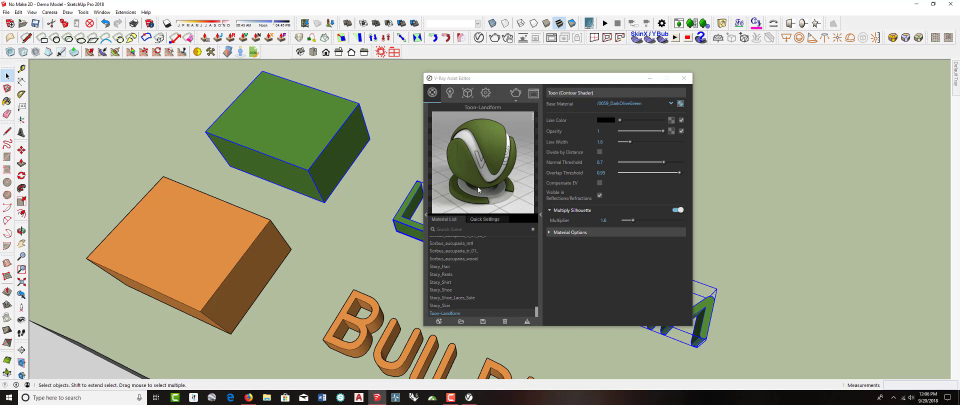
{"action": "scroll", "coordinate": [467, 252], "scroll_direction": "up", "scroll_amount": 15}
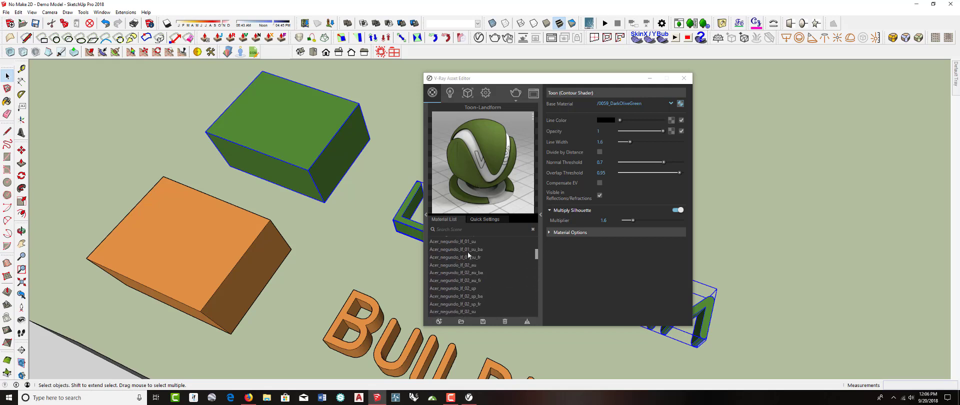
{"action": "scroll", "coordinate": [468, 254], "scroll_direction": "up", "scroll_amount": 3}
{"action": "left_click", "coordinate": [468, 245]}
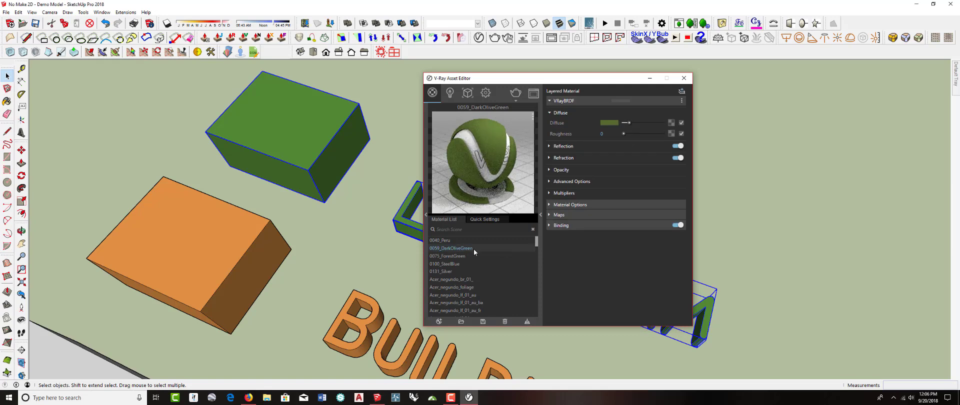
{"action": "left_click", "coordinate": [609, 123]}
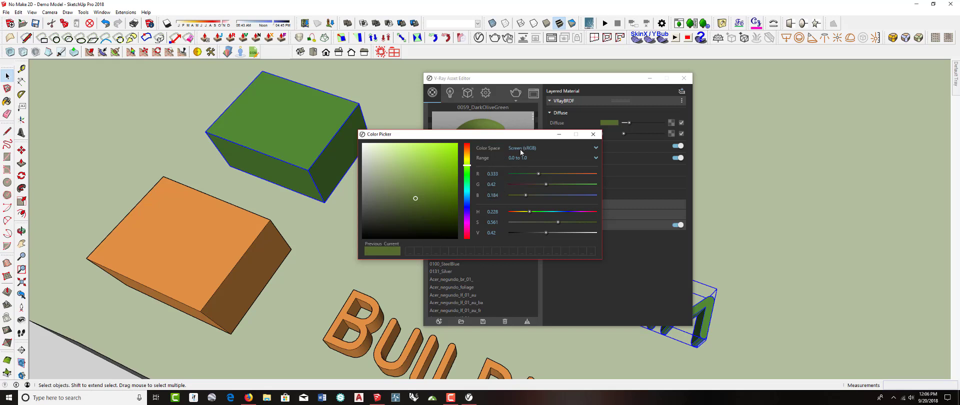
{"action": "left_click", "coordinate": [595, 148]}
{"action": "left_click", "coordinate": [537, 157]}
{"action": "left_click", "coordinate": [595, 159]}
{"action": "left_click", "coordinate": [579, 176]}
- Lower the blue component of the 0059_DarkOliveGreen material's colour and close the V-Ray colour picker
{"action": "mouse_move", "coordinate": [955, 93]}
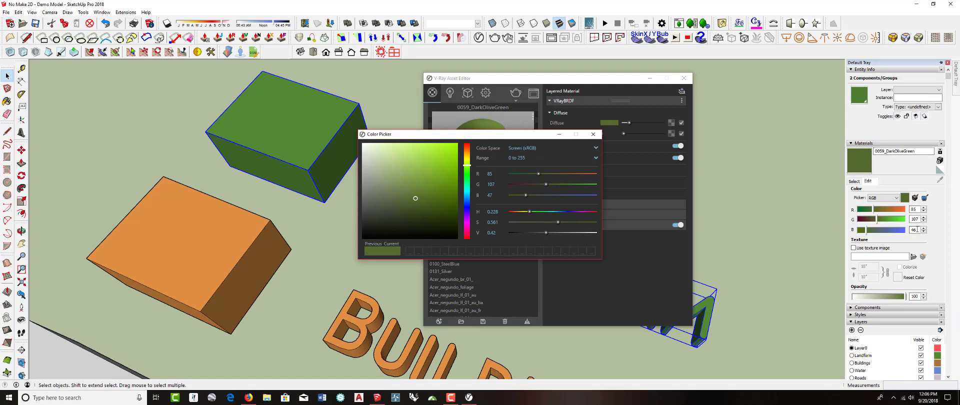
{"action": "left_click_drag", "start_coordinate": [917, 229], "coordinate": [915, 229]}
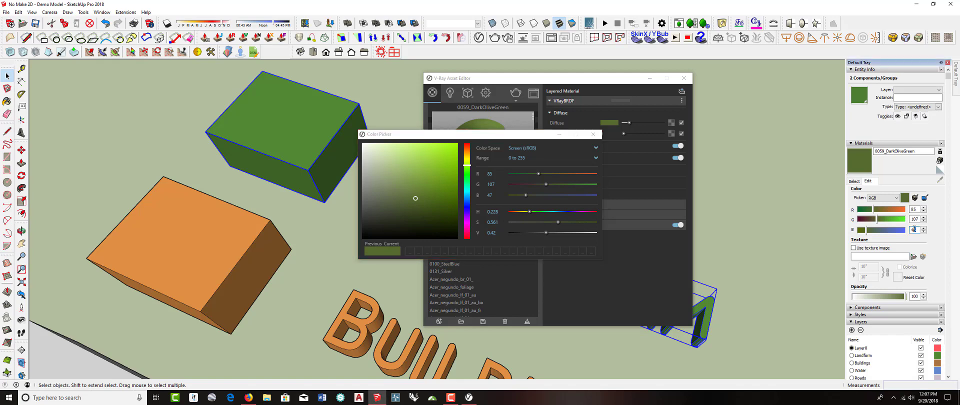
{"action": "type", "text": "1"}
{"action": "left_click", "coordinate": [593, 134]}
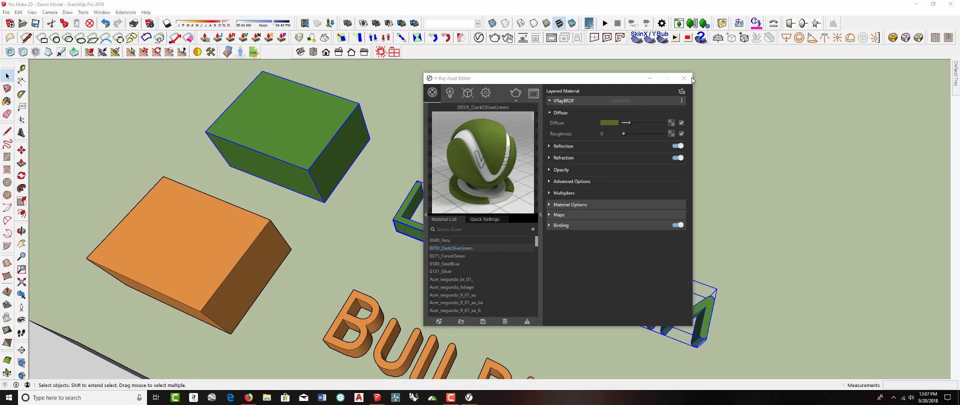
- Create a new V-Ray Toon material and name it Toon-Buildings
{"action": "left_click_drag", "start_coordinate": [614, 81], "coordinate": [644, 63]}
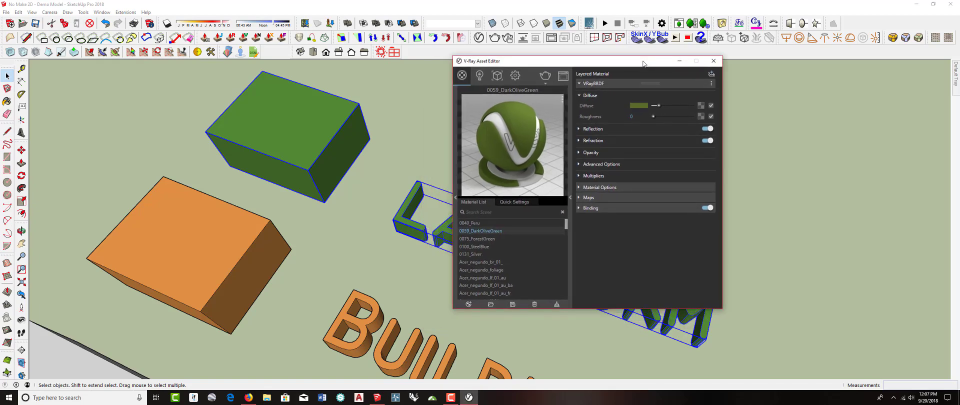
{"action": "scroll", "coordinate": [529, 256], "scroll_direction": "down", "scroll_amount": 15}
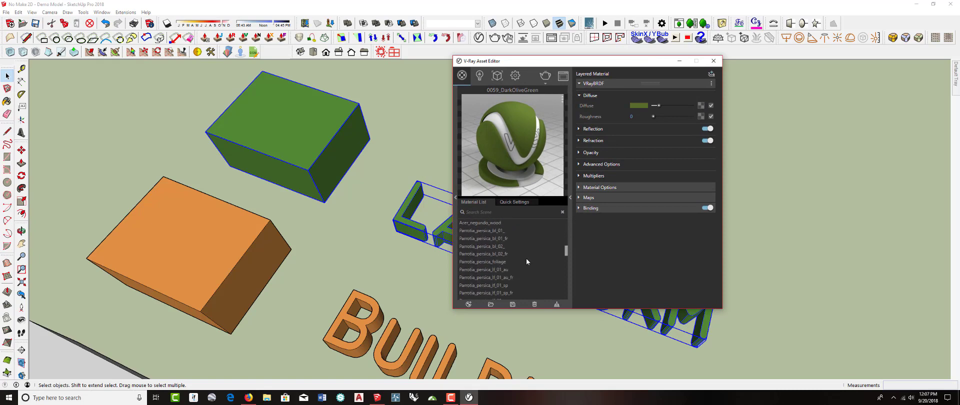
{"action": "left_click", "coordinate": [469, 305]}
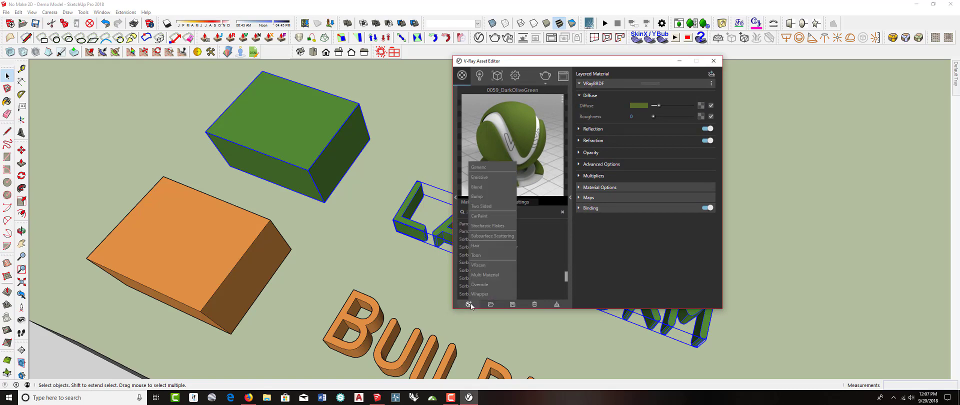
{"action": "left_click", "coordinate": [491, 256]}
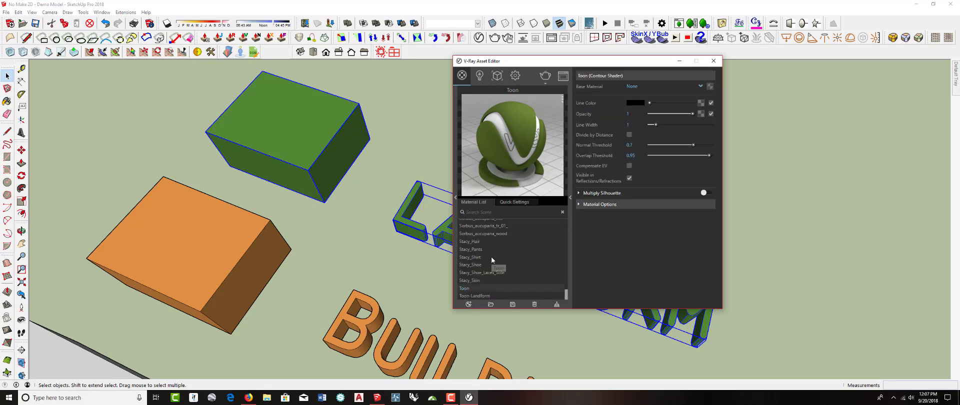
{"action": "right_click", "coordinate": [478, 287]}
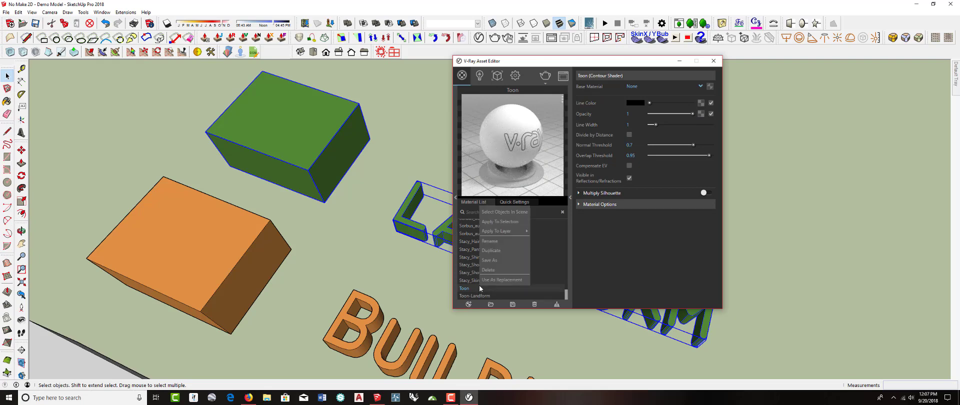
{"action": "left_click", "coordinate": [492, 241]}
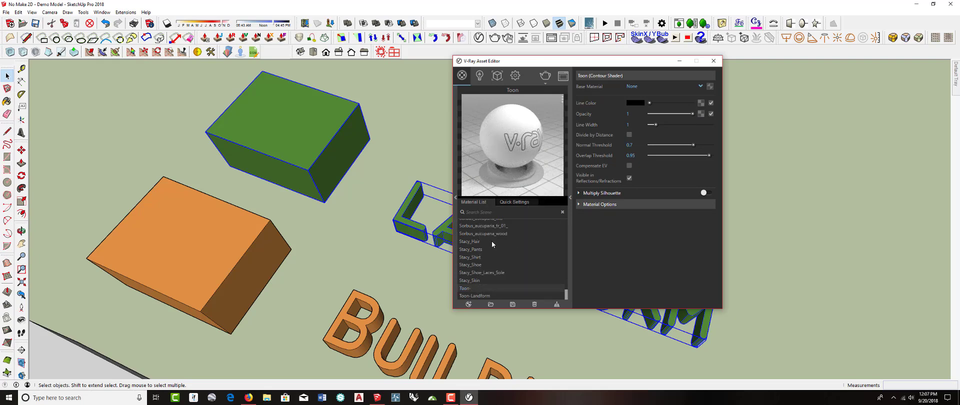
{"action": "type", "text": "-Buildings"}
{"action": "key", "text": "Return"}
- Give Toon-Buildings the base material 0040_Peru and enable Multiply Silhouette with a multiplier of about 2.17
{"action": "left_click", "coordinate": [668, 87]}
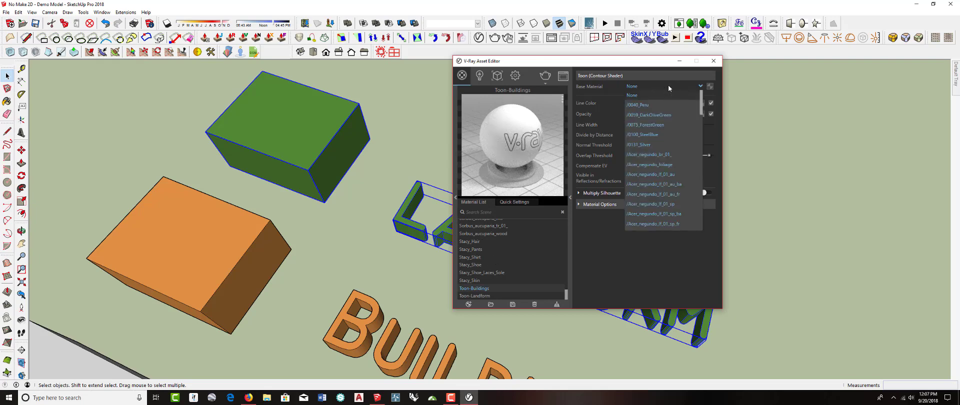
{"action": "left_click", "coordinate": [661, 105]}
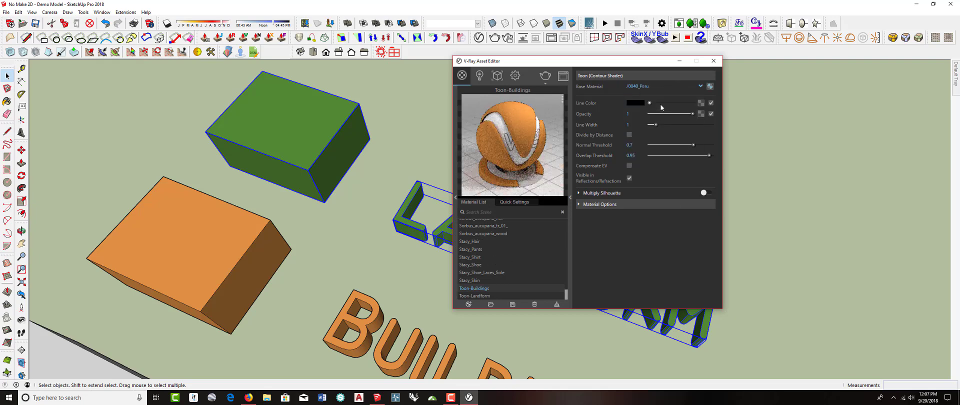
{"action": "left_click", "coordinate": [579, 194]}
{"action": "left_click", "coordinate": [708, 193]}
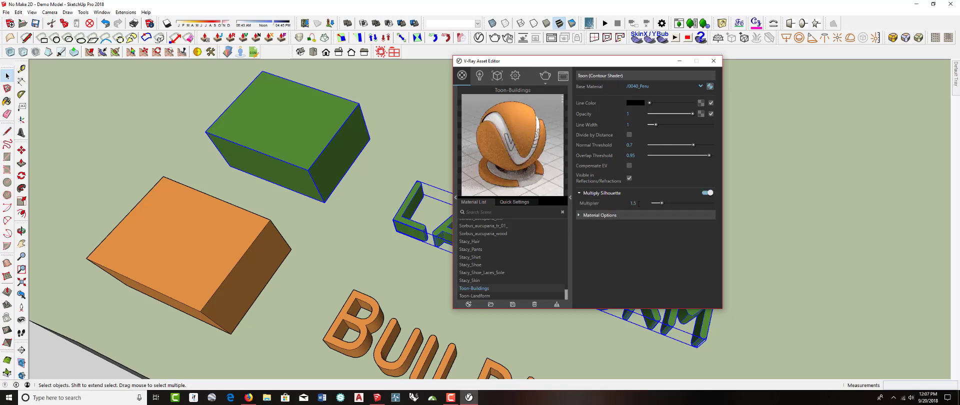
{"action": "left_click_drag", "start_coordinate": [662, 202], "coordinate": [666, 201]}
- Set the Toon-Buildings line width to 1.3, toggling Divide by Distance on and off to compare the preview
{"action": "left_click_drag", "start_coordinate": [654, 124], "coordinate": [659, 125]}
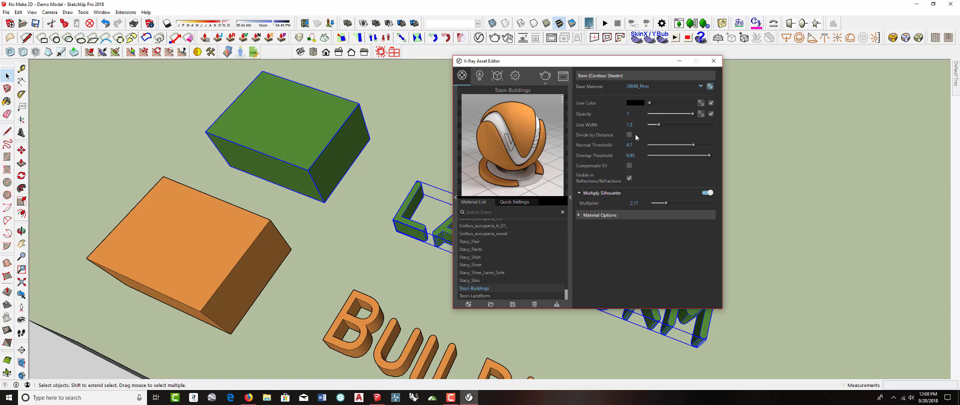
{"action": "left_click", "coordinate": [629, 134]}
{"action": "left_click", "coordinate": [628, 135]}
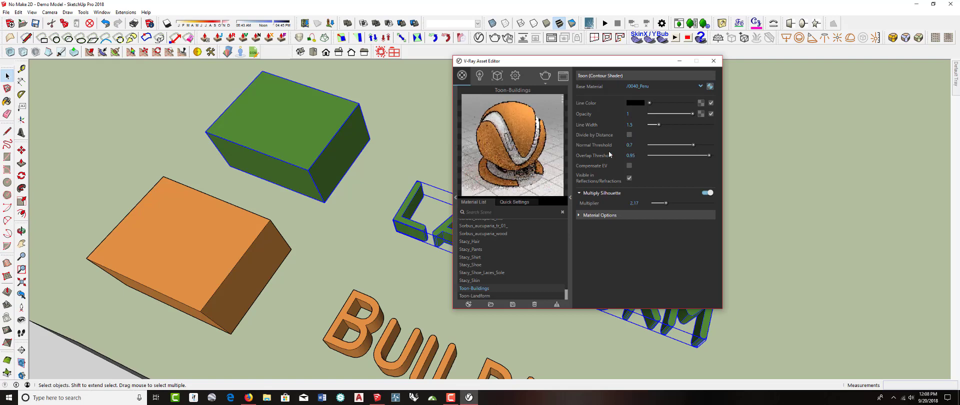
{"action": "left_click", "coordinate": [629, 135]}
{"action": "left_click", "coordinate": [629, 135]}
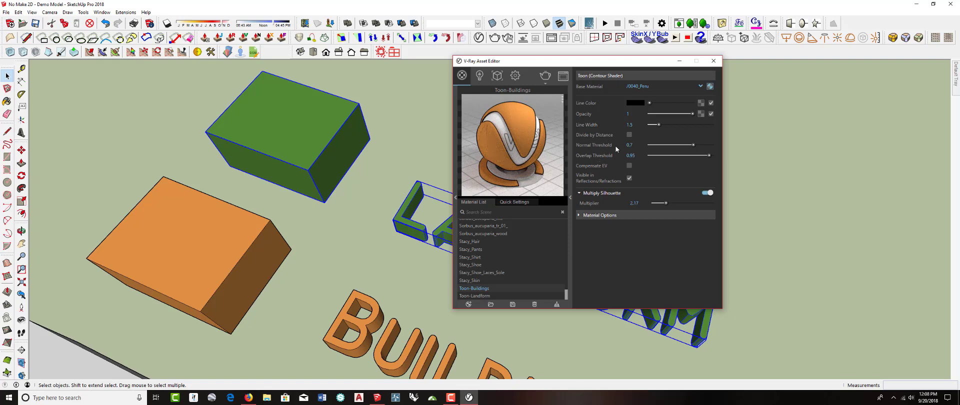
{"action": "left_click", "coordinate": [658, 124]}
- Select the Buildings label text and the orange block together and apply the Toon-Buildings material to them
{"action": "left_click", "coordinate": [367, 325]}
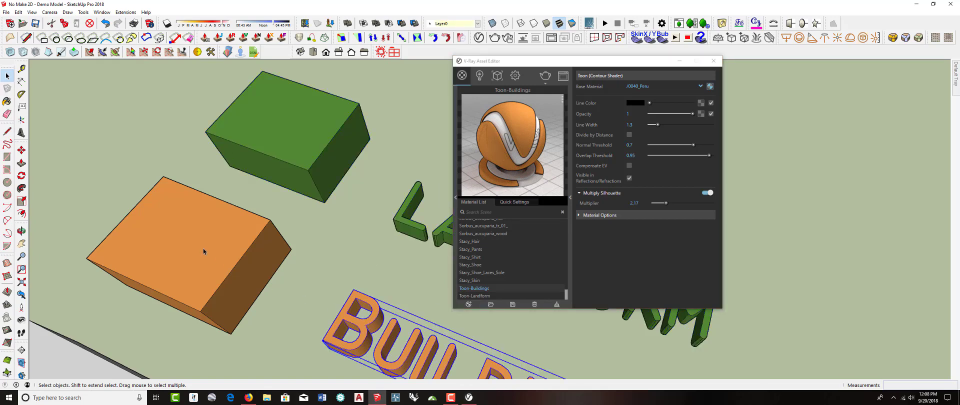
{"action": "left_click", "coordinate": [204, 250], "text": "shift"}
{"action": "right_click", "coordinate": [204, 250]}
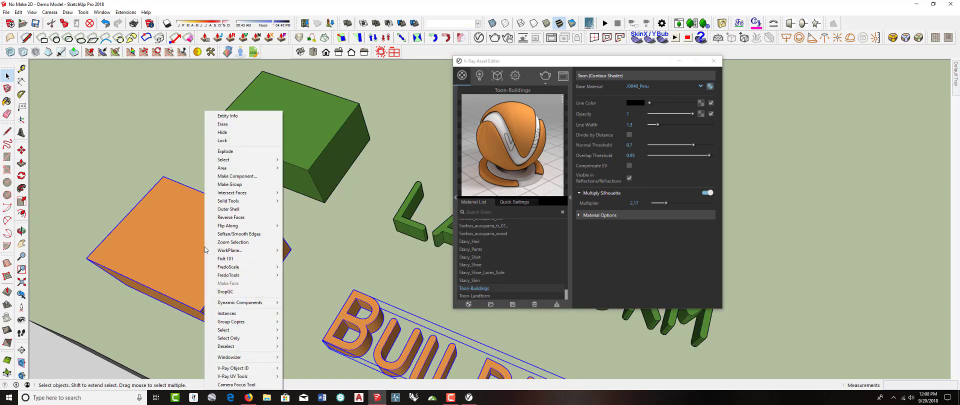
{"action": "left_click", "coordinate": [192, 246], "text": "shift"}
{"action": "left_click", "coordinate": [193, 245], "text": "shift"}
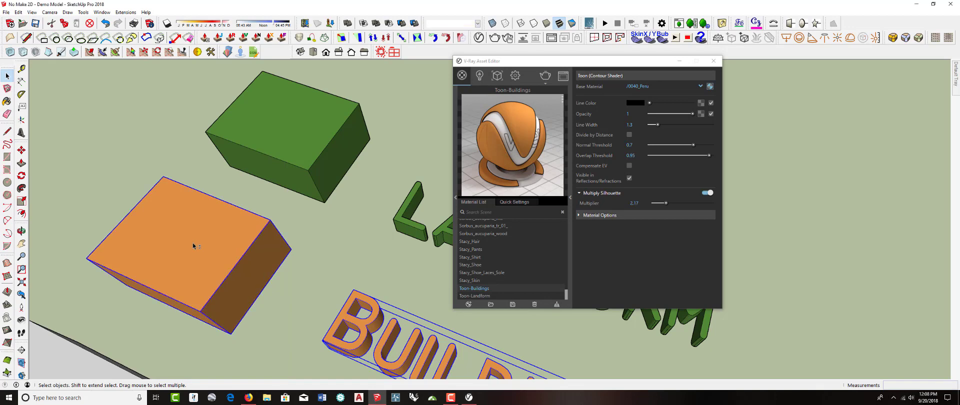
{"action": "right_click", "coordinate": [481, 288]}
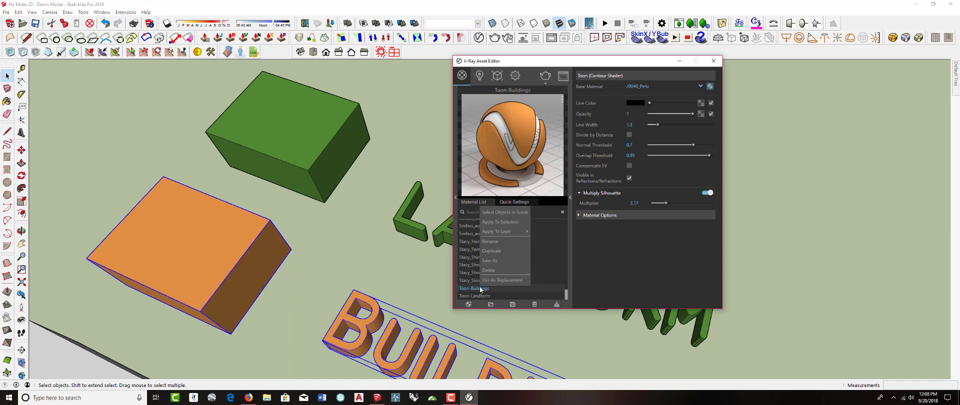
{"action": "left_click", "coordinate": [499, 222]}
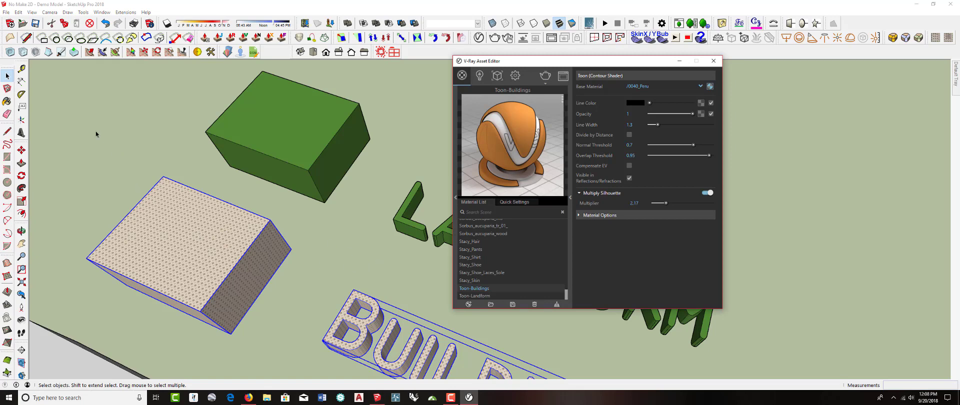
- Give the Toon-Buildings material a slightly darkened orange from the Color Wheel and turn off its texture image
{"action": "key", "text": "b"}
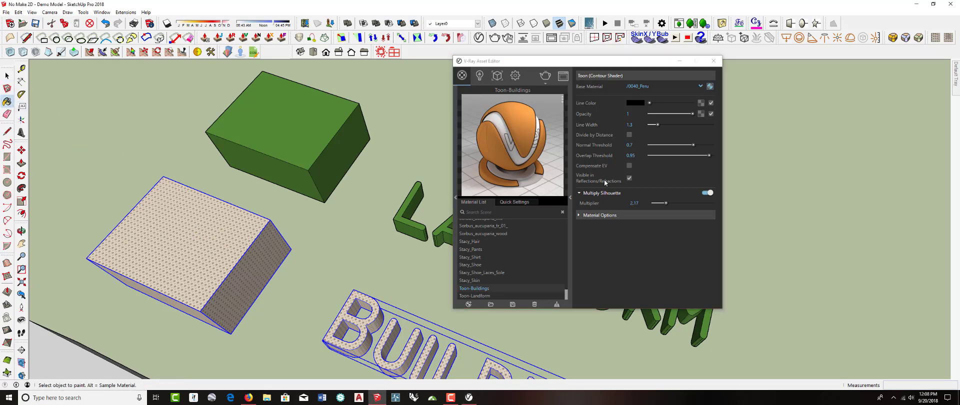
{"action": "mouse_move", "coordinate": [956, 75]}
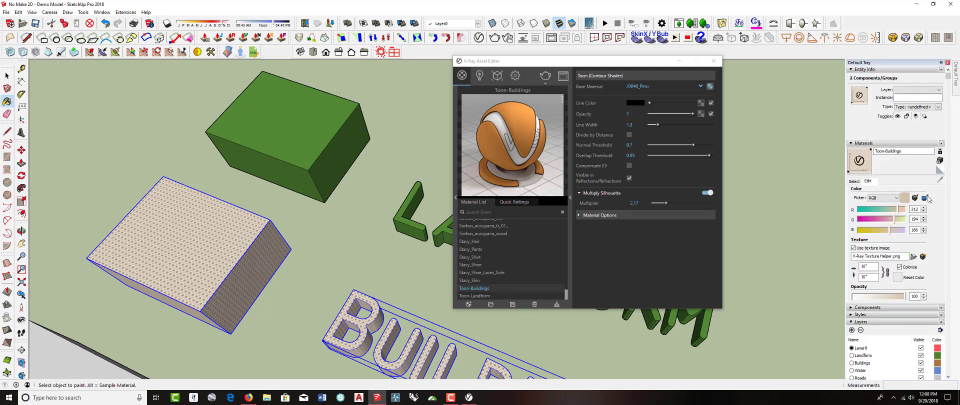
{"action": "left_click", "coordinate": [894, 201]}
{"action": "left_click", "coordinate": [878, 205]}
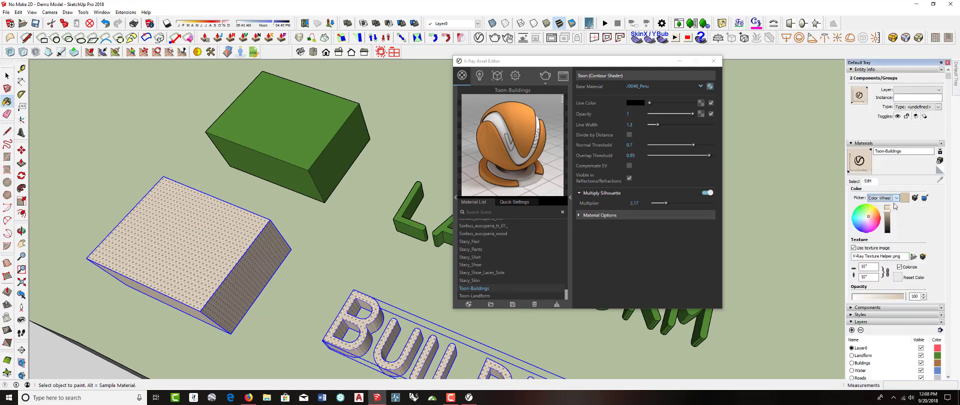
{"action": "left_click", "coordinate": [875, 216]}
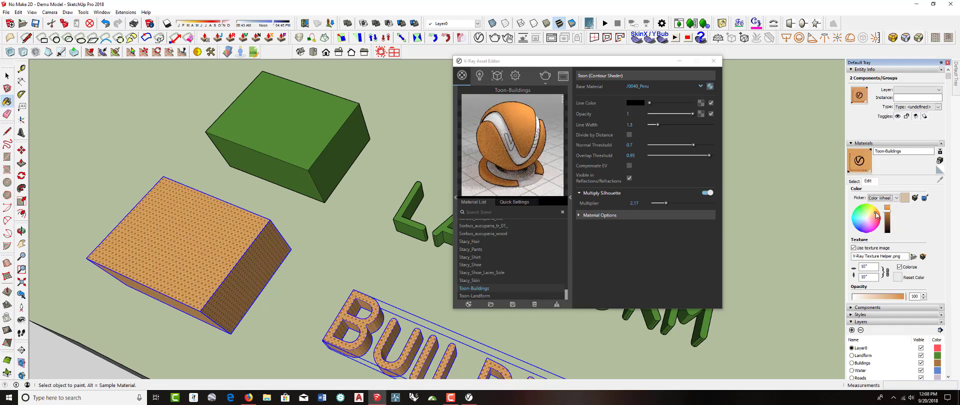
{"action": "left_click", "coordinate": [877, 215]}
{"action": "left_click_drag", "start_coordinate": [886, 210], "coordinate": [885, 215]}
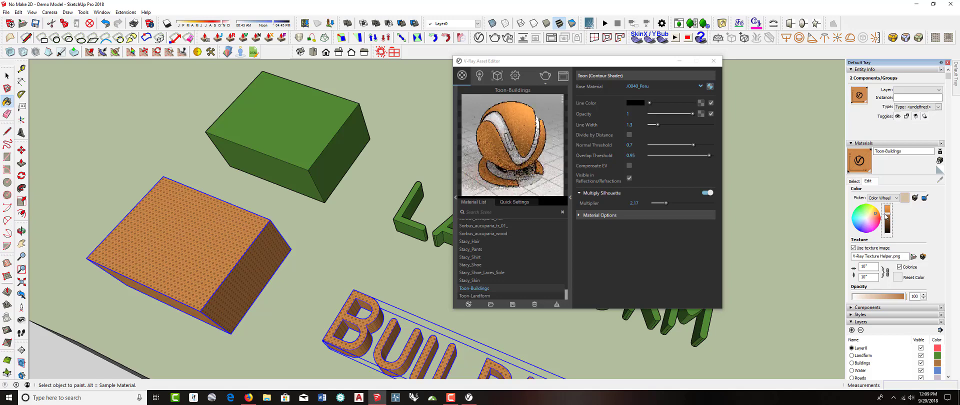
{"action": "left_click", "coordinate": [854, 248]}
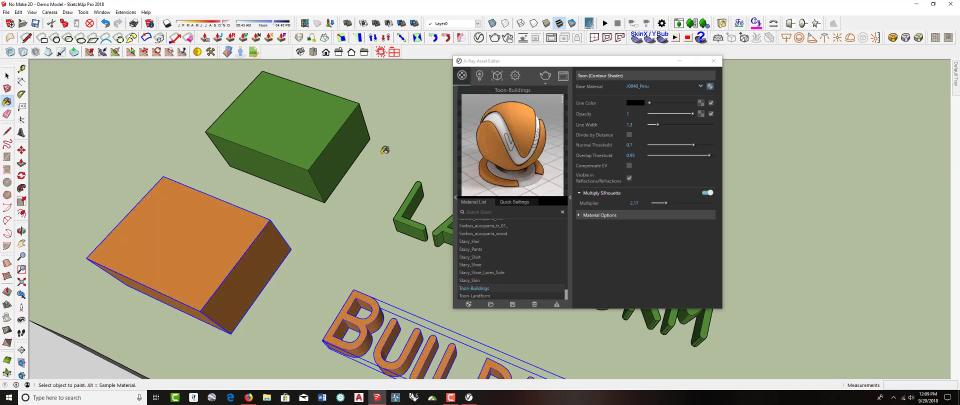
- Create another V-Ray Toon material and name it Toon-Roads
{"action": "scroll", "coordinate": [337, 173], "scroll_direction": "down", "scroll_amount": 4}
{"action": "scroll", "coordinate": [356, 166], "scroll_direction": "down", "scroll_amount": 4}
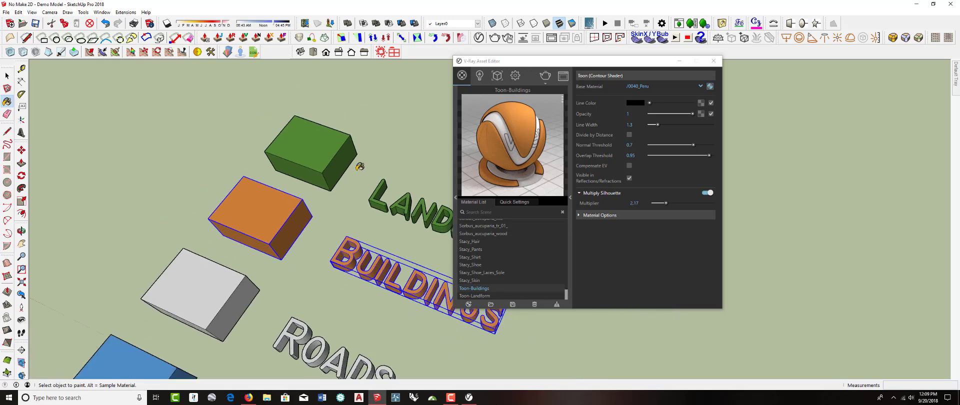
{"action": "left_click", "coordinate": [470, 305]}
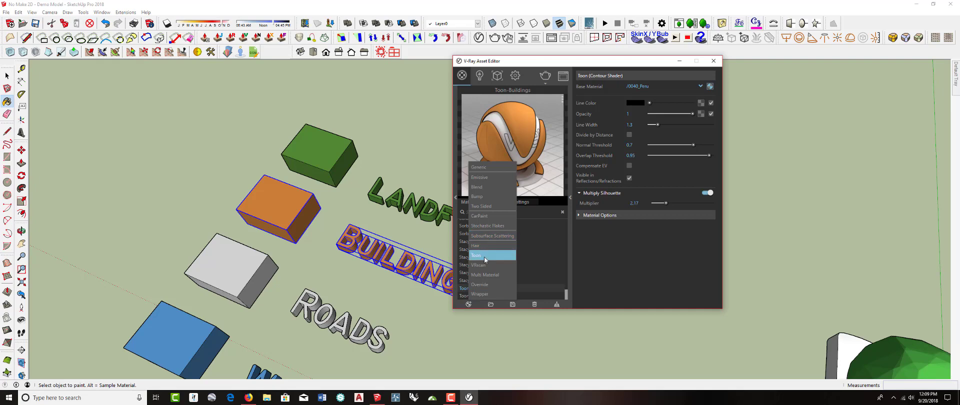
{"action": "left_click", "coordinate": [484, 256]}
{"action": "right_click", "coordinate": [473, 280]}
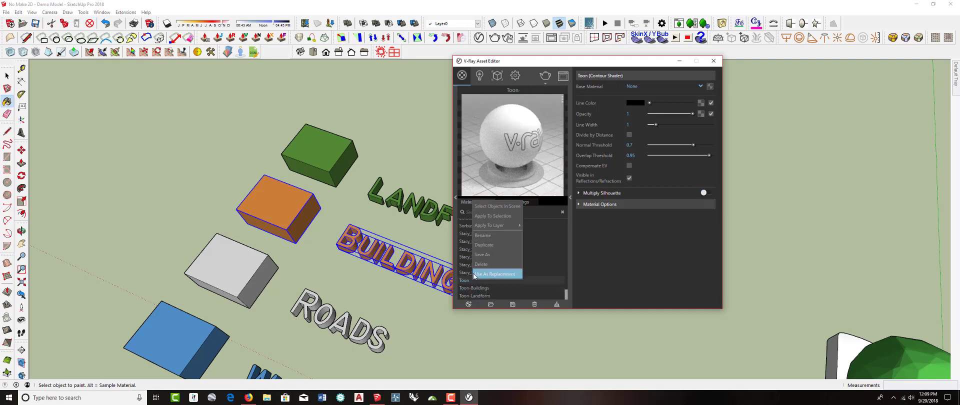
{"action": "left_click", "coordinate": [487, 237]}
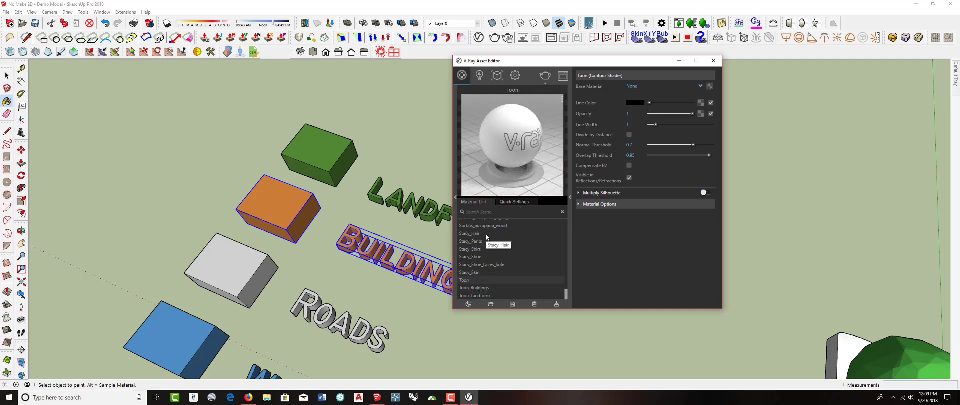
{"action": "type", "text": "-Roads"}
{"action": "key", "text": "Return"}
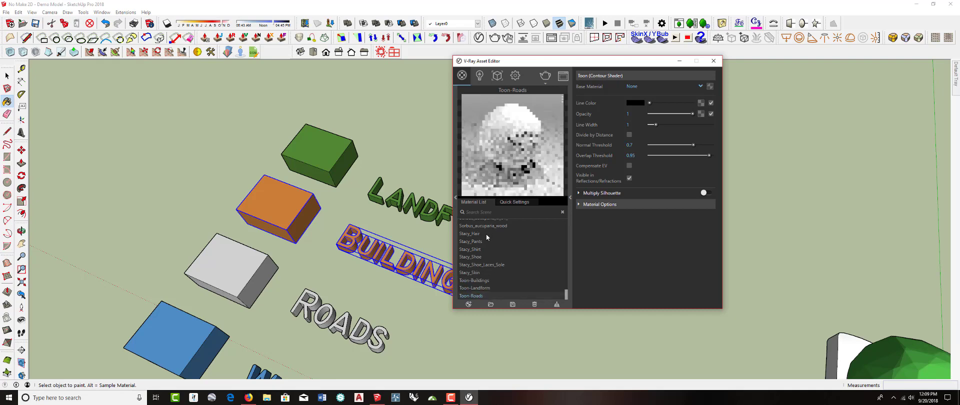
- Configure Toon-Roads with /0131_Silver as base material, a line width of 1.6 and Multiply Silhouette enabled at 1.79
{"action": "left_click", "coordinate": [666, 87]}
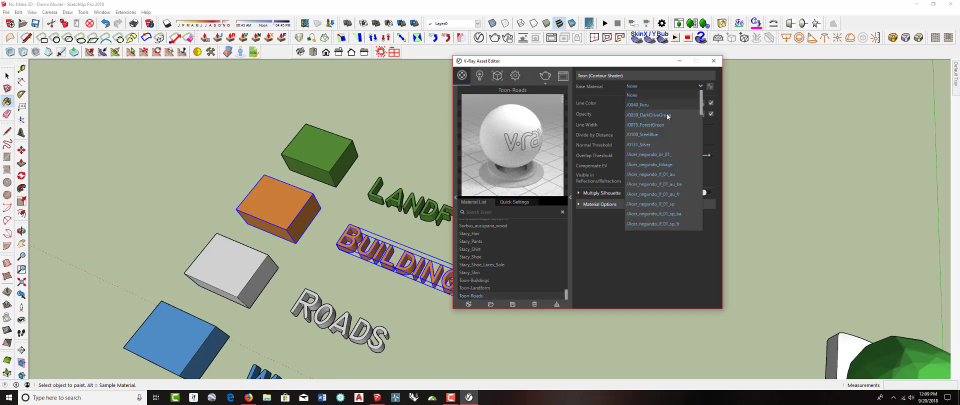
{"action": "left_click", "coordinate": [647, 145]}
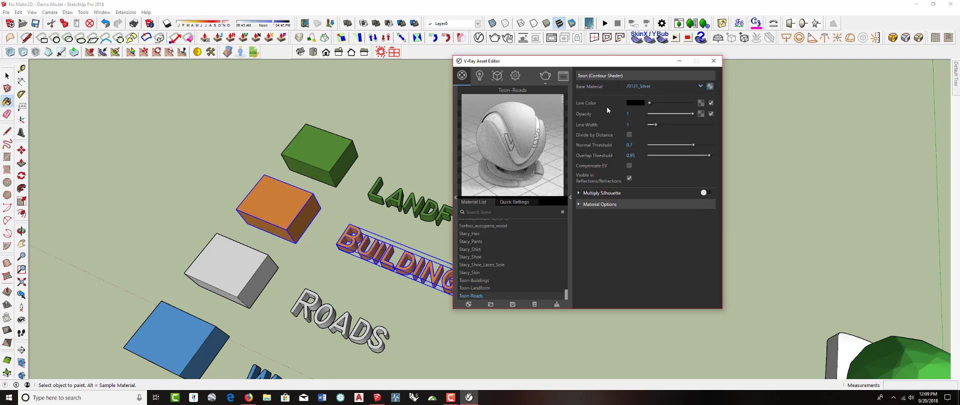
{"action": "left_click_drag", "start_coordinate": [655, 124], "coordinate": [660, 124]}
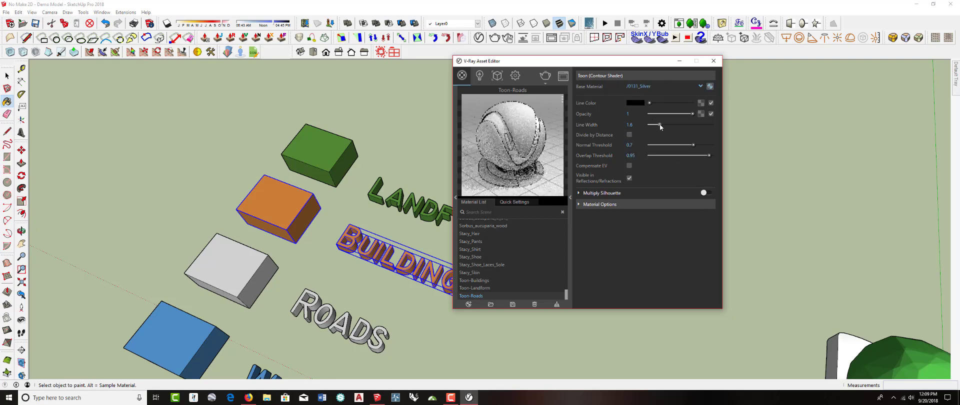
{"action": "left_click", "coordinate": [581, 194]}
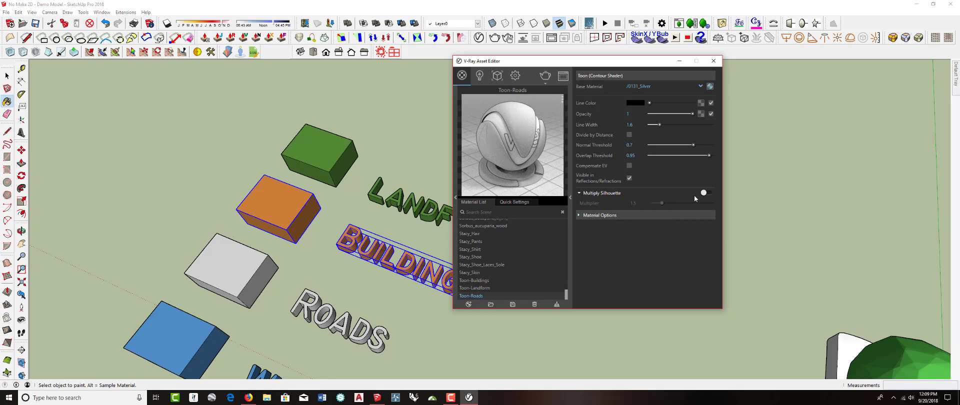
{"action": "left_click", "coordinate": [705, 193]}
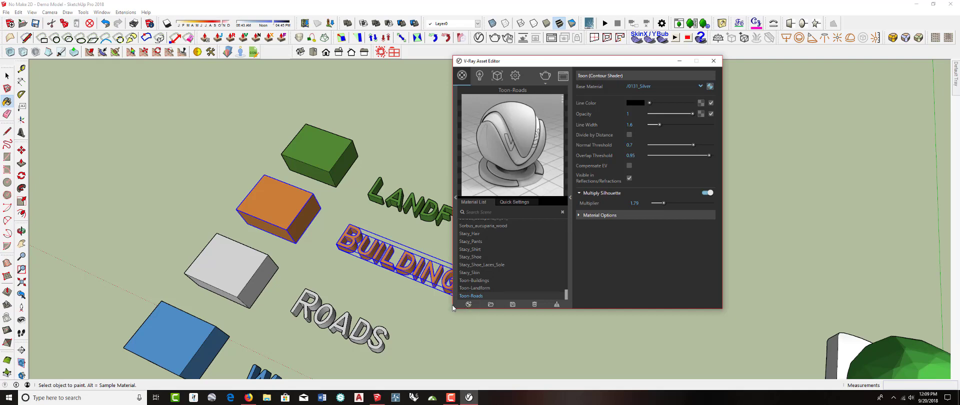
- Select the light grey block and the Roads label text together and apply the Toon-Roads material to them
{"action": "left_click", "coordinate": [7, 76]}
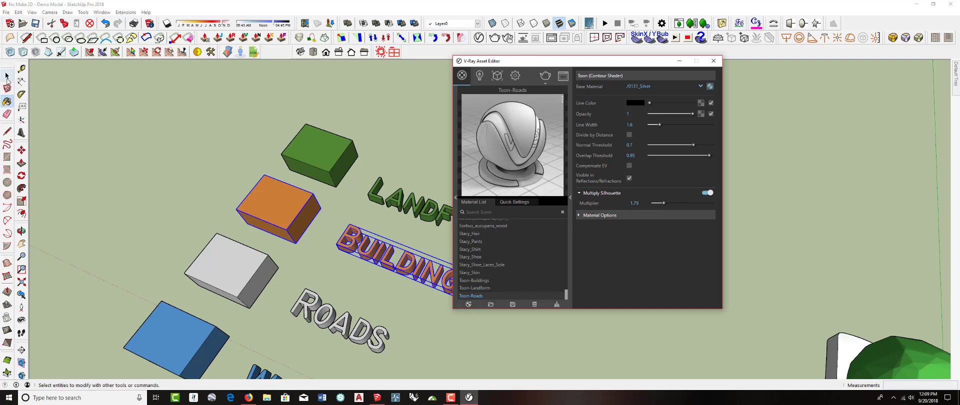
{"action": "left_click", "coordinate": [234, 259]}
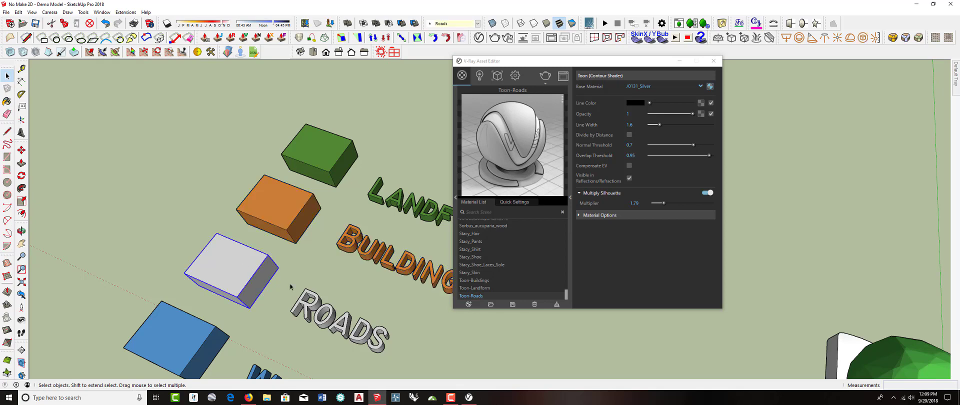
{"action": "left_click", "coordinate": [329, 320], "text": "shift"}
{"action": "right_click", "coordinate": [468, 296]}
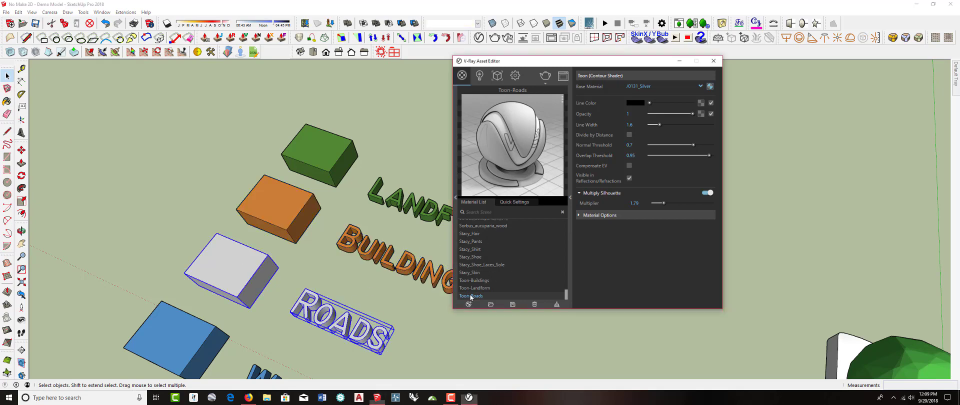
{"action": "left_click", "coordinate": [496, 232]}
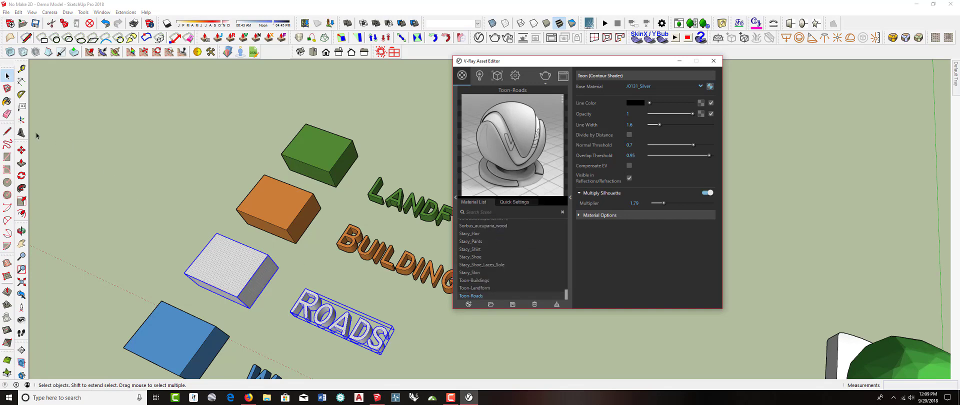
- Sample the Toon-Roads material from the grey block and turn off its texture image
{"action": "left_click", "coordinate": [7, 101]}
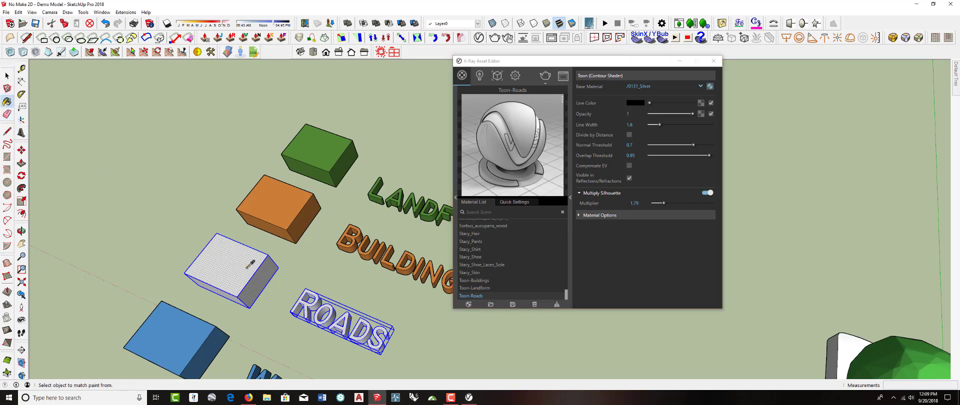
{"action": "mouse_move", "coordinate": [956, 79]}
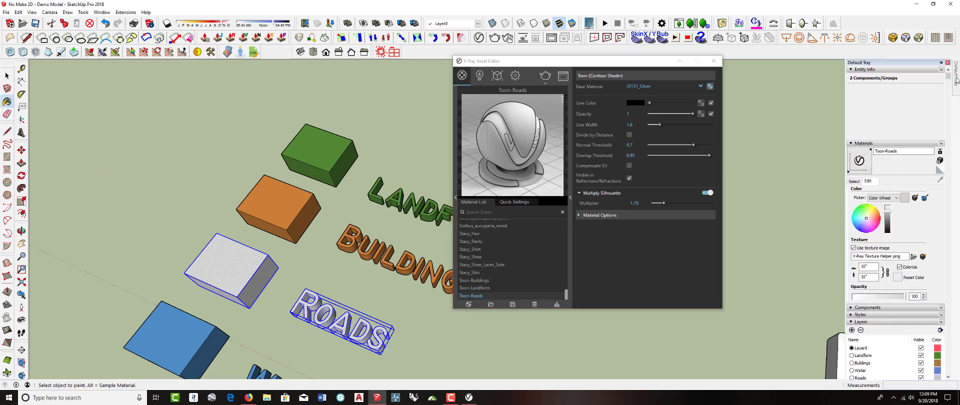
{"action": "left_click", "coordinate": [853, 247]}
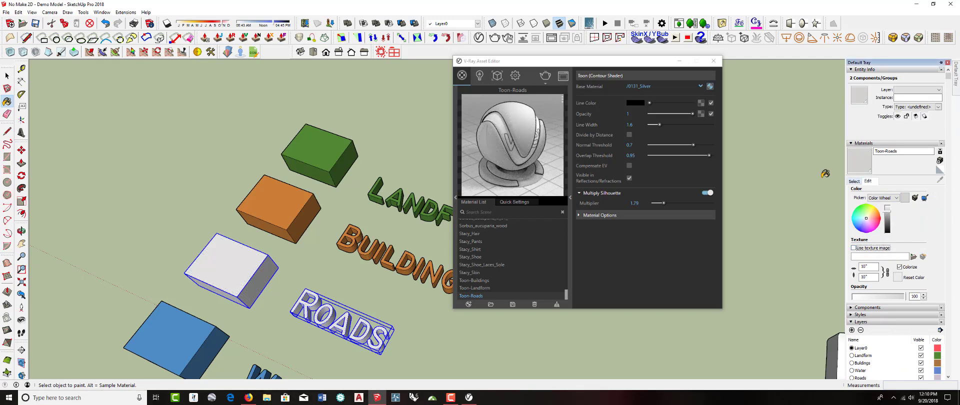
- Create a new V-Ray Toon material and name it Toon-Water
{"action": "scroll", "coordinate": [338, 279], "scroll_direction": "down", "scroll_amount": 3}
{"action": "mouse_move", "coordinate": [344, 237]}
{"action": "middle_mouse_down"}
{"action": "mouse_move", "coordinate": [380, 185]}
{"action": "mouse_move", "coordinate": [372, 157]}
{"action": "middle_mouse_up"}
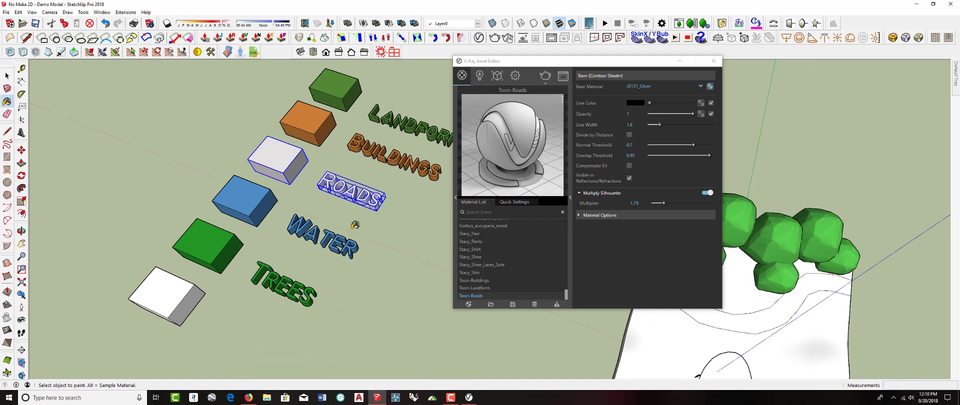
{"action": "left_click", "coordinate": [469, 305]}
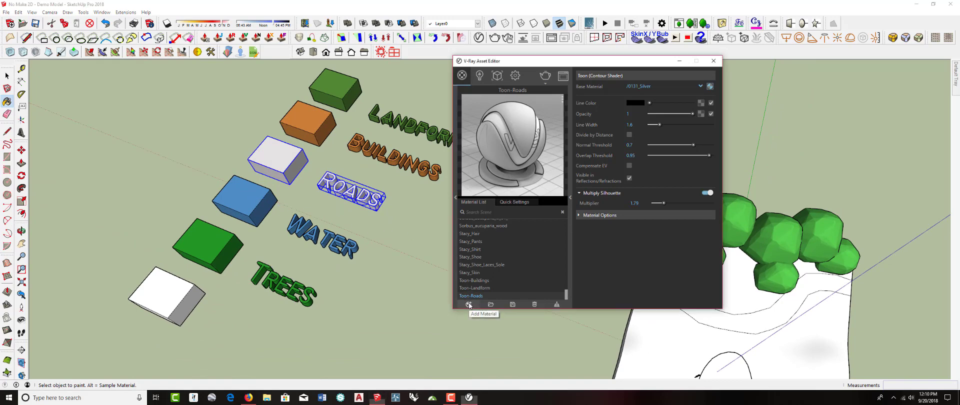
{"action": "left_click", "coordinate": [481, 256]}
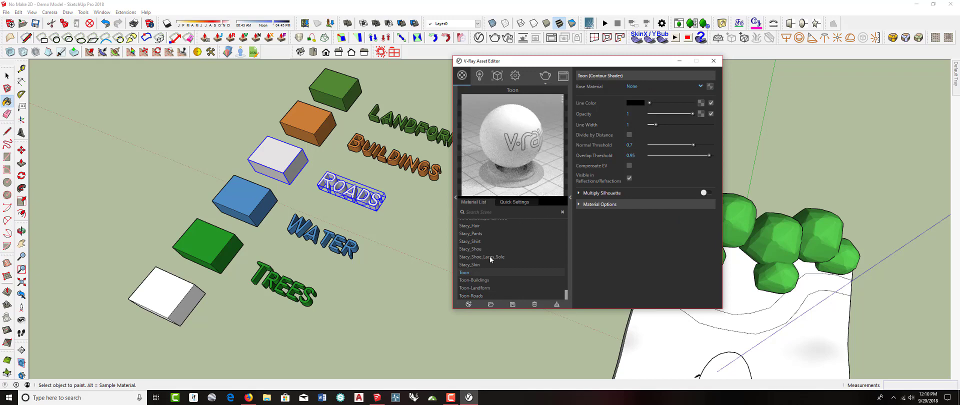
{"action": "right_click", "coordinate": [478, 271]}
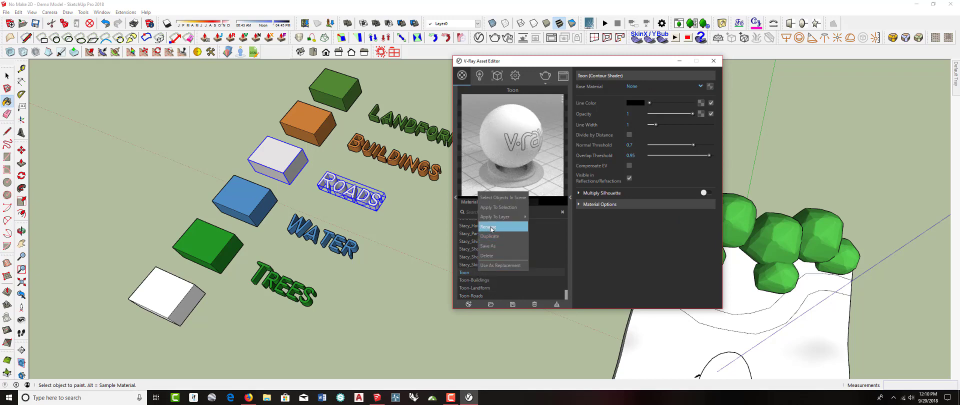
{"action": "left_click", "coordinate": [489, 227]}
{"action": "type", "text": "-Wate"}
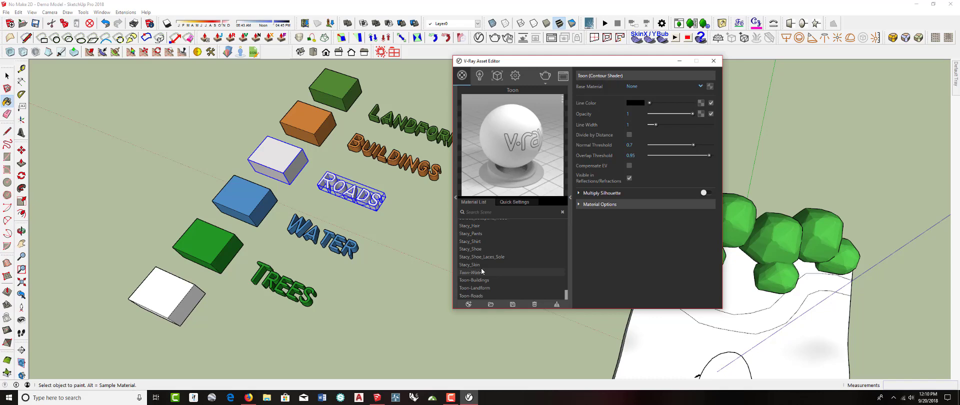
{"action": "type", "text": "r"}
{"action": "key", "text": "Return"}
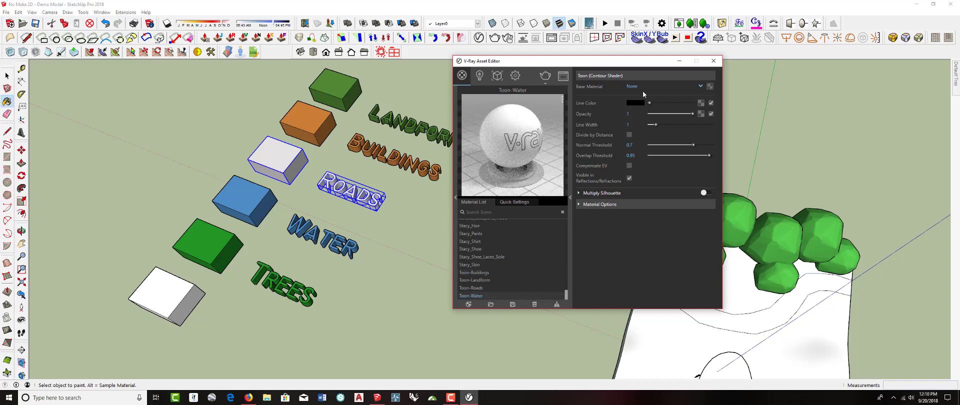
- Set the base material of Toon-Water to /0100_SteelBlue
{"action": "left_click", "coordinate": [570, 197]}
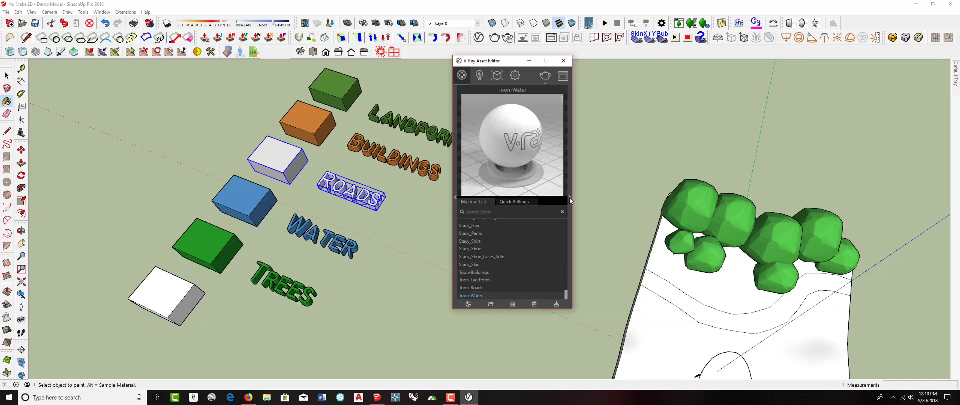
{"action": "left_click", "coordinate": [570, 197]}
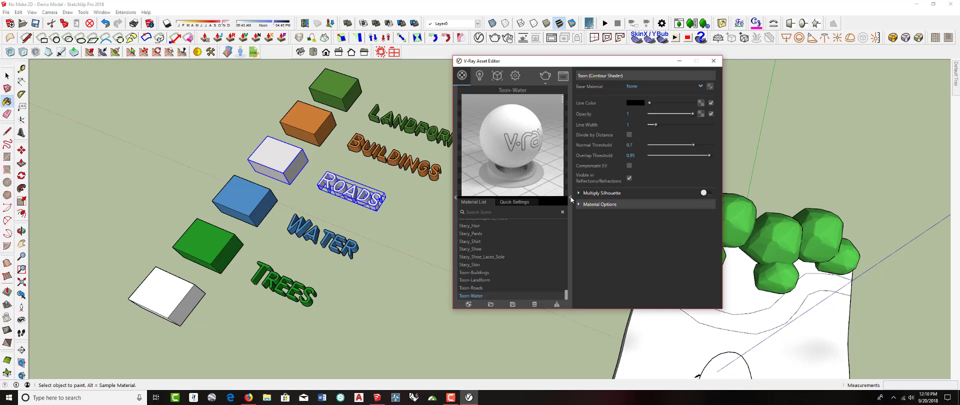
{"action": "left_click", "coordinate": [662, 85]}
{"action": "left_click", "coordinate": [664, 135]}
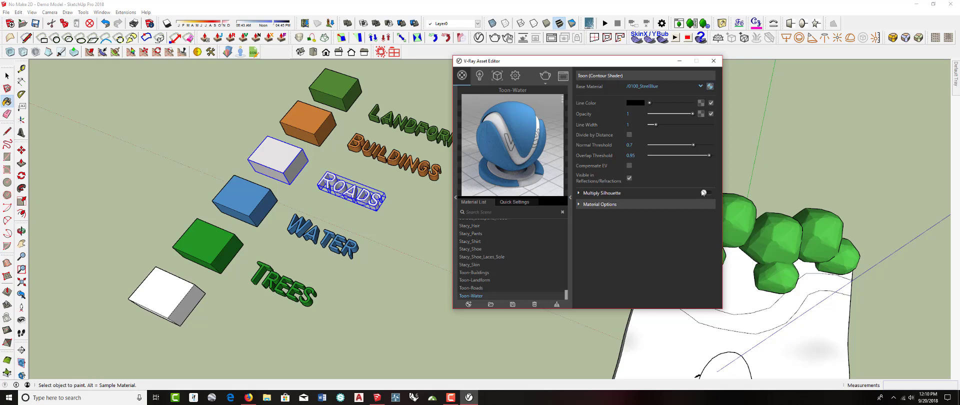
- Enable Multiply Silhouette on Toon-Water with a multiplier of 2.81 and set the line width to 1.6
{"action": "left_click", "coordinate": [706, 193]}
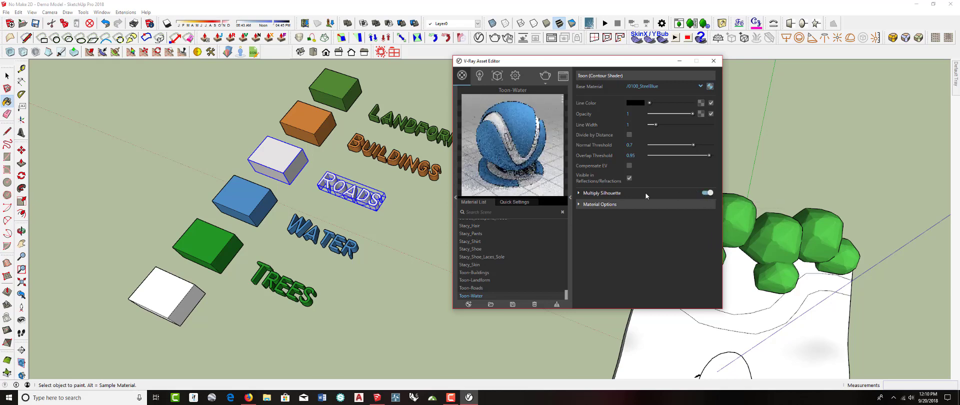
{"action": "left_click", "coordinate": [579, 193]}
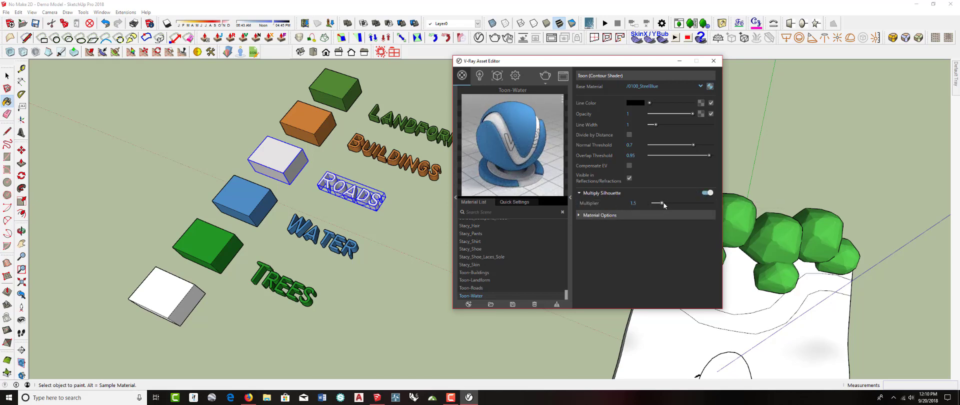
{"action": "left_click_drag", "start_coordinate": [670, 204], "coordinate": [670, 204]}
{"action": "left_click_drag", "start_coordinate": [658, 126], "coordinate": [659, 124]}
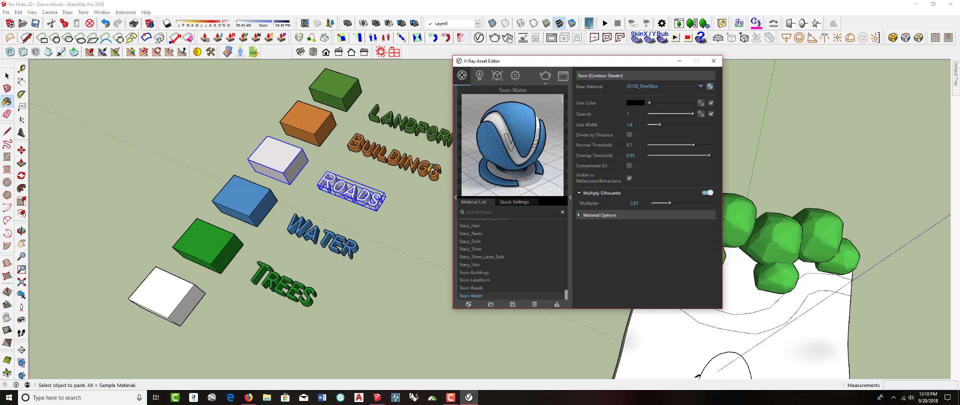
- Select the blue block and the Water label text together and apply the Toon-Water material to them
{"action": "key", "text": "space"}
{"action": "left_click", "coordinate": [236, 259]}
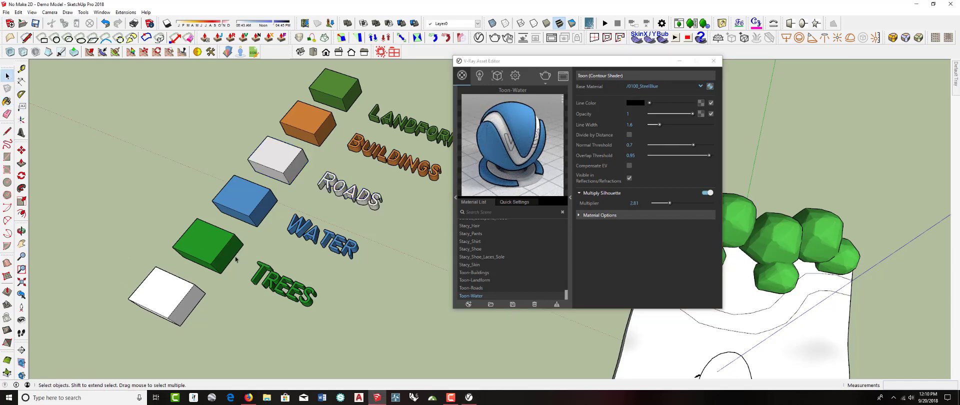
{"action": "left_click", "coordinate": [202, 240]}
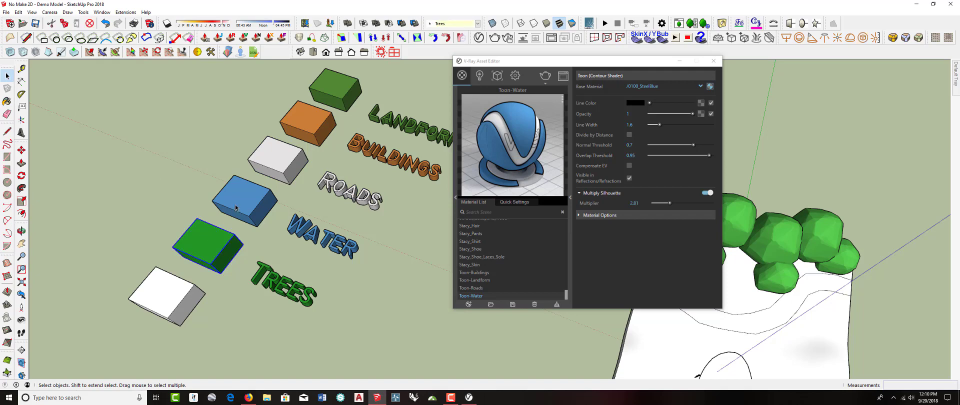
{"action": "left_click", "coordinate": [338, 242], "text": "shift"}
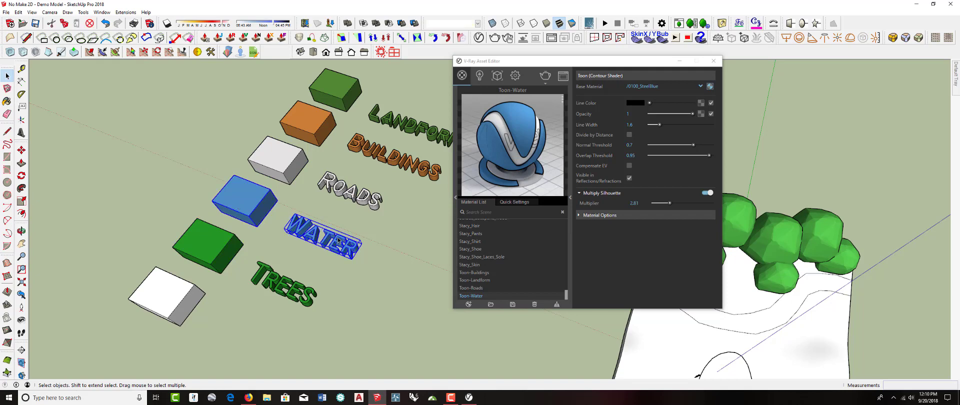
{"action": "right_click", "coordinate": [480, 296]}
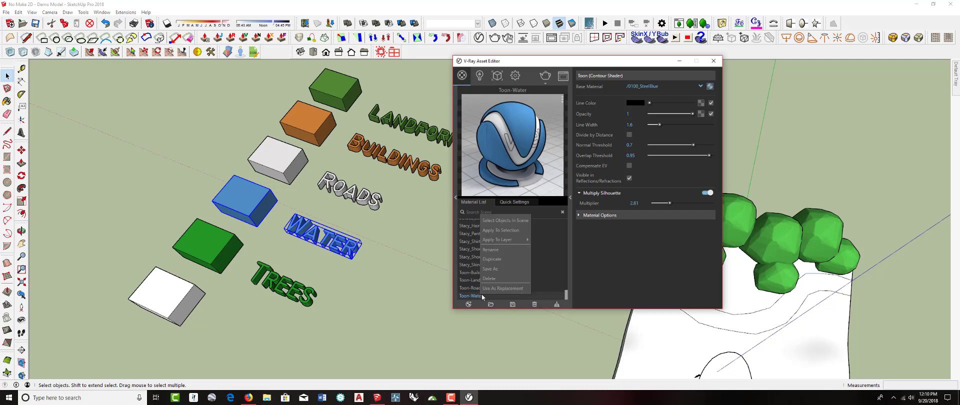
{"action": "left_click", "coordinate": [500, 243]}
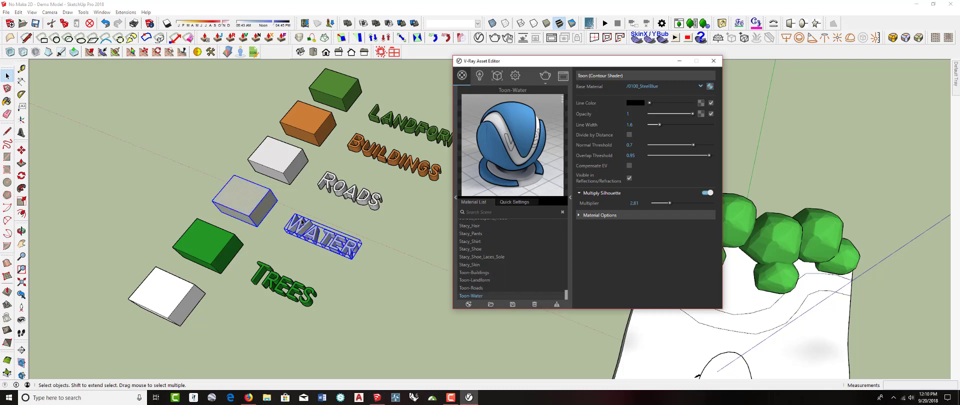
- Sample the Toon-Water material, turn off its texture image and give it a light blue from the Color Wheel
{"action": "key", "text": "b"}
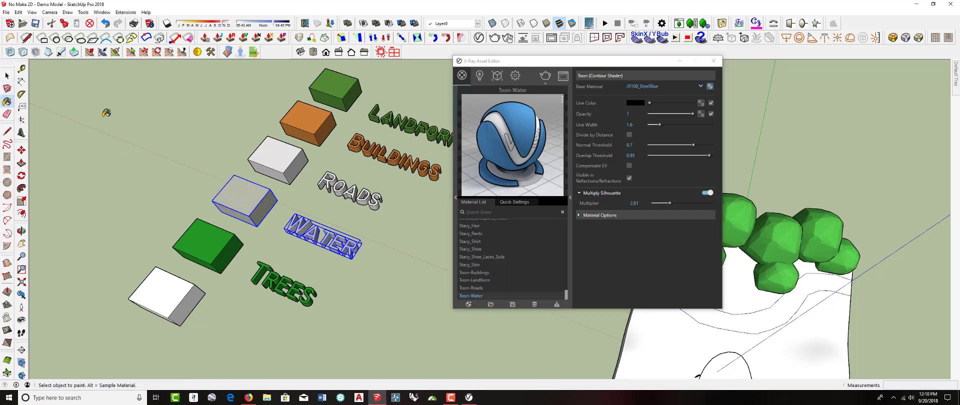
{"action": "key", "text": "alt"}
{"action": "mouse_move", "coordinate": [955, 75]}
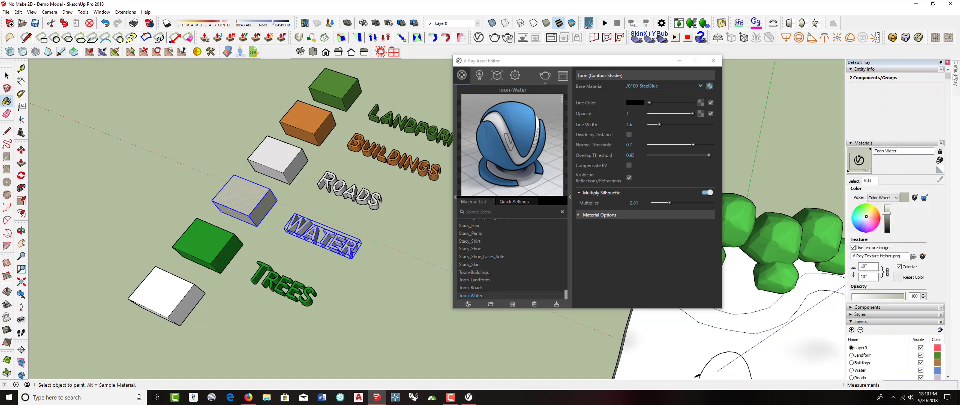
{"action": "left_click", "coordinate": [854, 247]}
{"action": "left_click", "coordinate": [861, 222]}
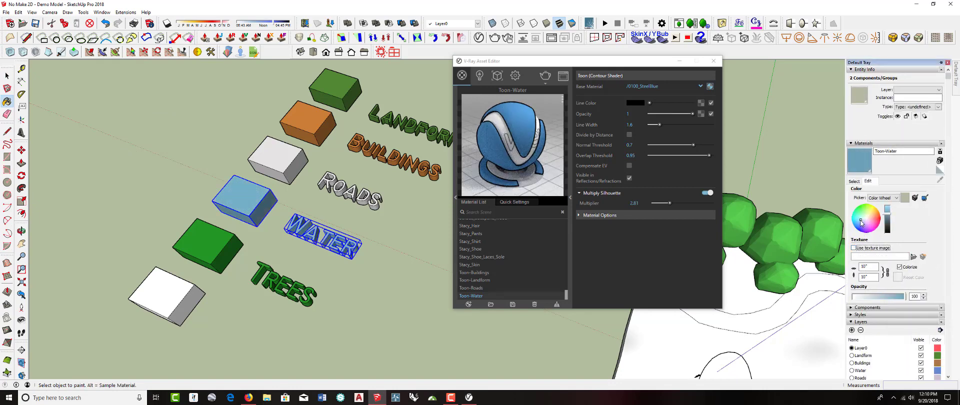
{"action": "left_click", "coordinate": [860, 223]}
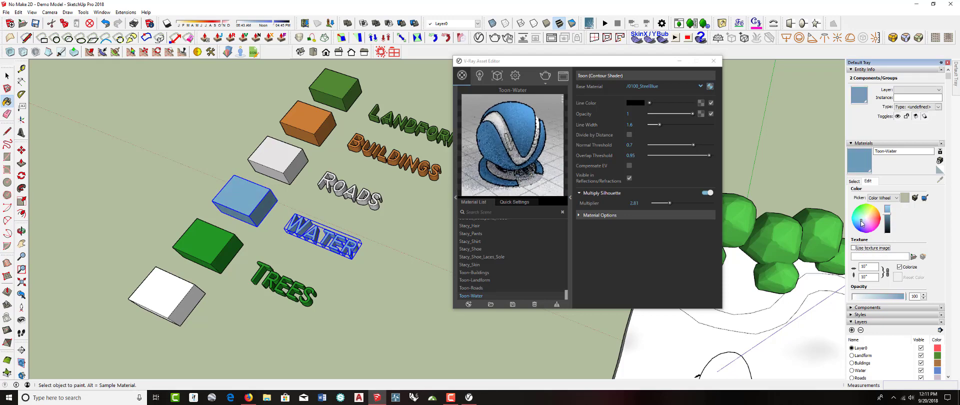
{"action": "left_click", "coordinate": [861, 220]}
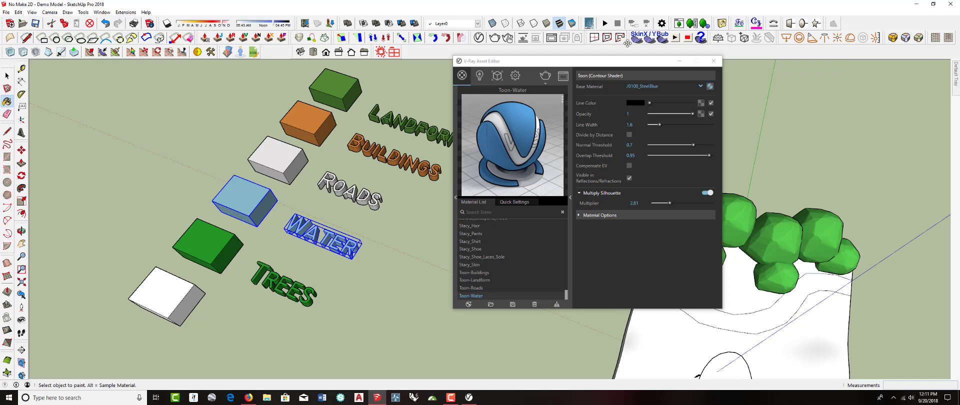
{"action": "left_click_drag", "start_coordinate": [612, 67], "coordinate": [569, 76]}
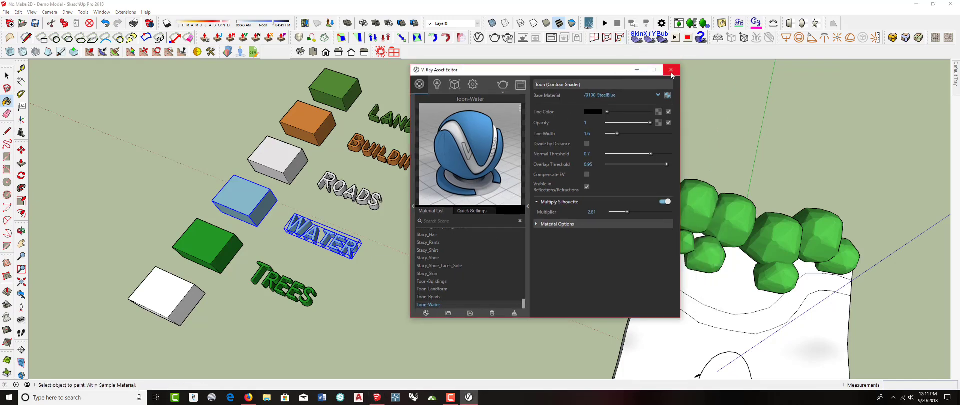
- Move the asset editor aside to clear the model view and start an interactive V-Ray render
{"action": "left_click_drag", "start_coordinate": [583, 70], "coordinate": [248, 73]}
{"action": "scroll", "coordinate": [611, 150], "scroll_direction": "down", "scroll_amount": 4}
{"action": "middle_click_drag", "start_coordinate": [527, 154], "coordinate": [386, 141]}
{"action": "left_click", "coordinate": [269, 68]}
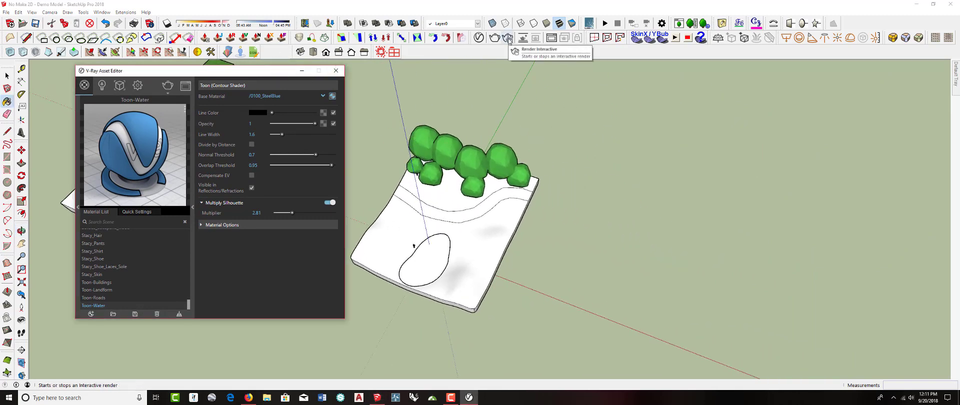
{"action": "left_click", "coordinate": [507, 39]}
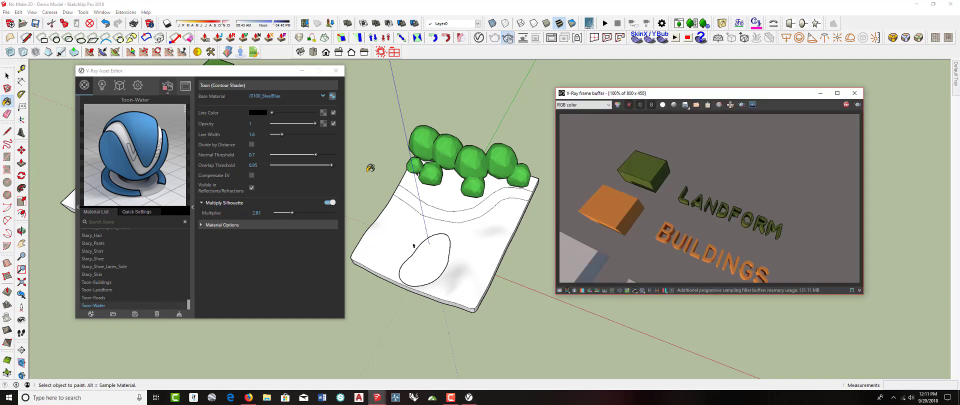
- Examine the terrain, trees and category blocks in the live render from several viewpoints
{"action": "mouse_move", "coordinate": [370, 168]}
{"action": "middle_mouse_down"}
{"action": "mouse_move", "coordinate": [385, 171]}
{"action": "mouse_move", "coordinate": [383, 182]}
{"action": "mouse_move", "coordinate": [361, 175]}
{"action": "middle_mouse_up"}
{"action": "scroll", "coordinate": [442, 177], "scroll_direction": "up", "scroll_amount": 5}
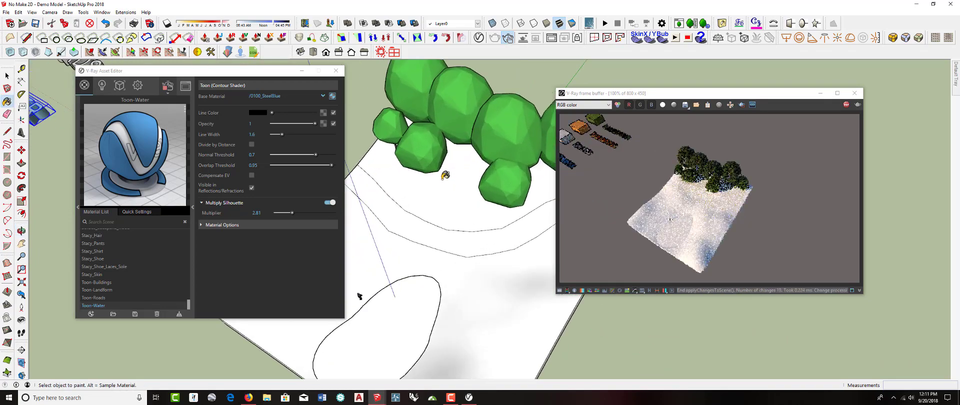
{"action": "middle_click_drag", "start_coordinate": [493, 197], "coordinate": [535, 235], "text": "shift"}
{"action": "middle_click_drag", "start_coordinate": [460, 210], "coordinate": [530, 241], "text": "shift"}
{"action": "scroll", "coordinate": [495, 224], "scroll_direction": "up", "scroll_amount": 4}
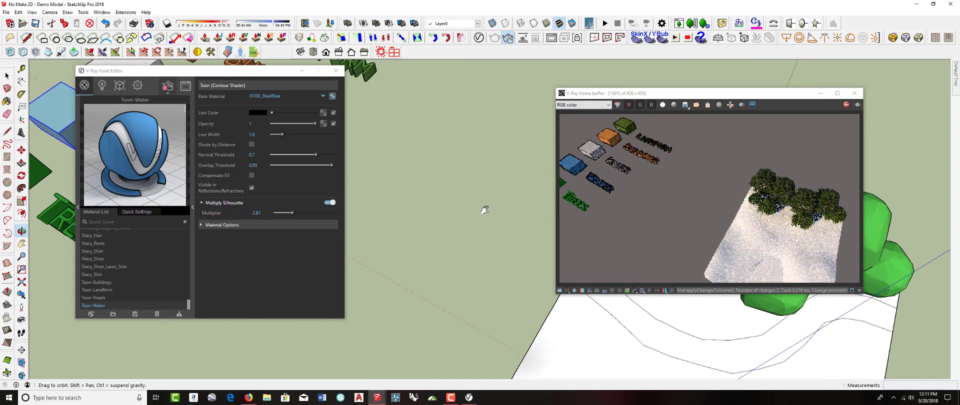
{"action": "scroll", "coordinate": [478, 199], "scroll_direction": "down", "scroll_amount": 6}
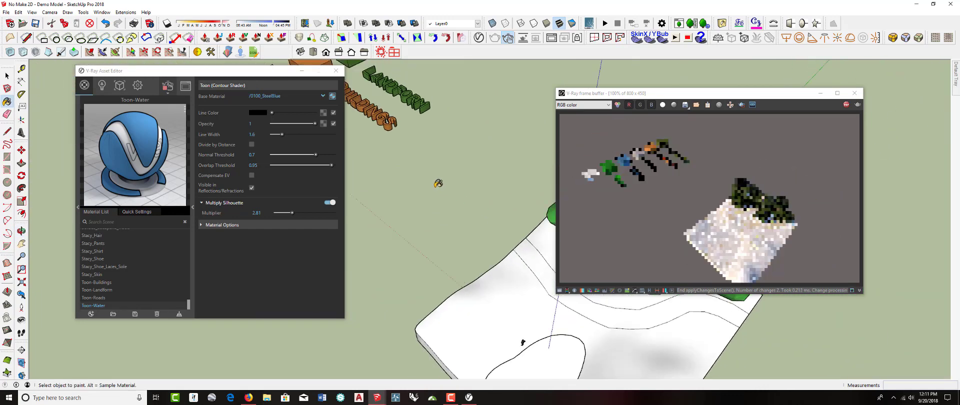
{"action": "mouse_move", "coordinate": [488, 190]}
{"action": "middle_mouse_down", "text": "shift"}
{"action": "mouse_move", "coordinate": [446, 186]}
{"action": "mouse_move", "coordinate": [494, 195]}
{"action": "middle_mouse_up", "text": "shift"}
{"action": "mouse_move", "coordinate": [428, 152]}
{"action": "middle_mouse_down", "text": "shift"}
{"action": "mouse_move", "coordinate": [475, 176]}
{"action": "mouse_move", "coordinate": [496, 173]}
{"action": "middle_mouse_up", "text": "shift"}
- Move the orange Buildings block from its place among the category blocks onto the terrain beside the pond
{"action": "key", "text": "space"}
{"action": "left_click", "coordinate": [401, 128]}
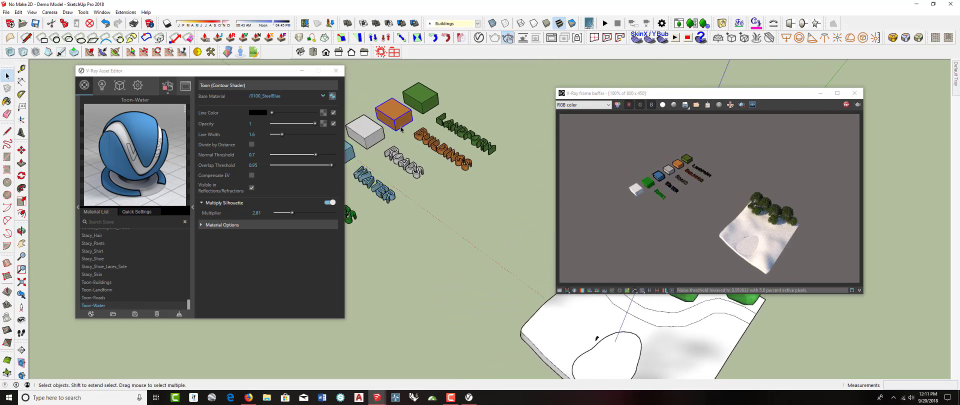
{"action": "key", "text": "m"}
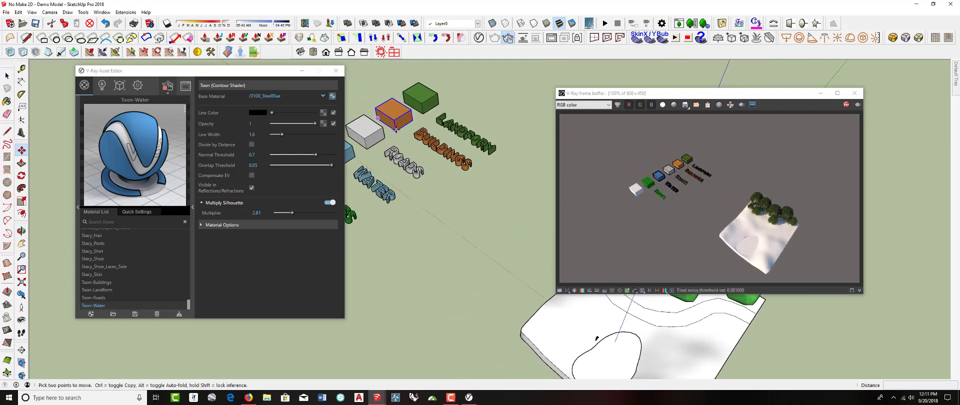
{"action": "left_click", "coordinate": [396, 131]}
{"action": "scroll", "coordinate": [463, 223], "scroll_direction": "down", "scroll_amount": 2}
{"action": "middle_click_drag", "start_coordinate": [503, 237], "coordinate": [362, 168], "text": "shift"}
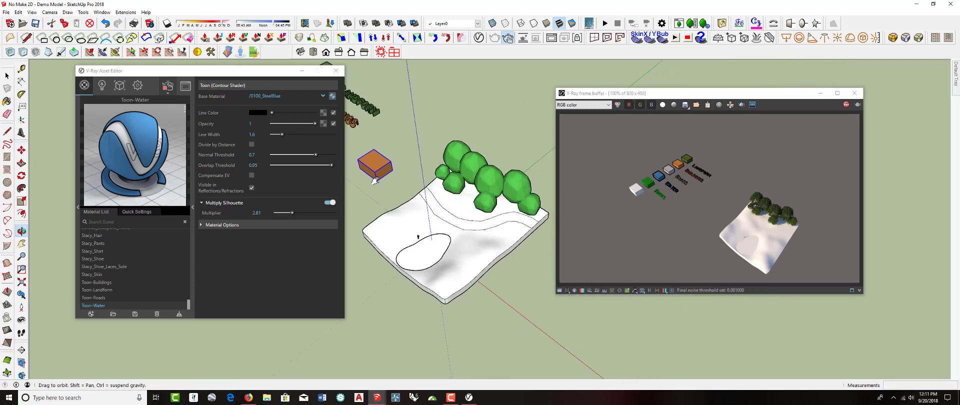
{"action": "left_click", "coordinate": [407, 236]}
{"action": "scroll", "coordinate": [405, 225], "scroll_direction": "up", "scroll_amount": 4}
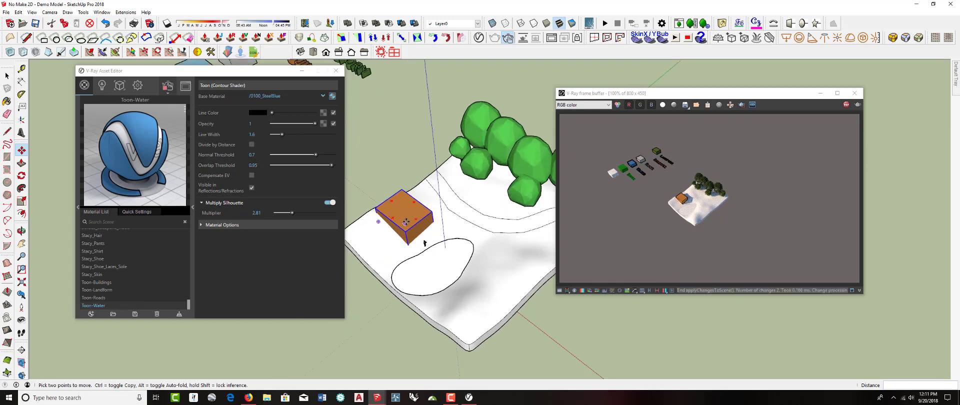
- Copy the orange block straight up onto the original and shift the copy sideways about 10' 7 13/16"
{"action": "middle_click_drag", "start_coordinate": [406, 225], "coordinate": [416, 157]}
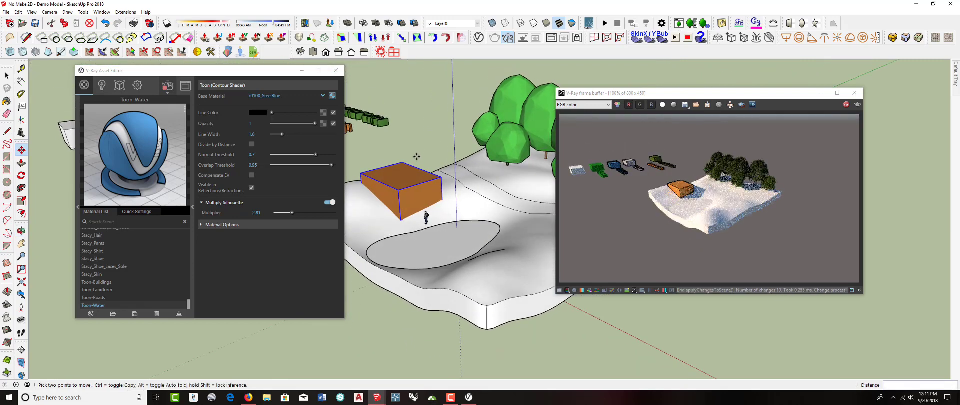
{"action": "key", "text": "ctrl"}
{"action": "left_click", "coordinate": [400, 206]}
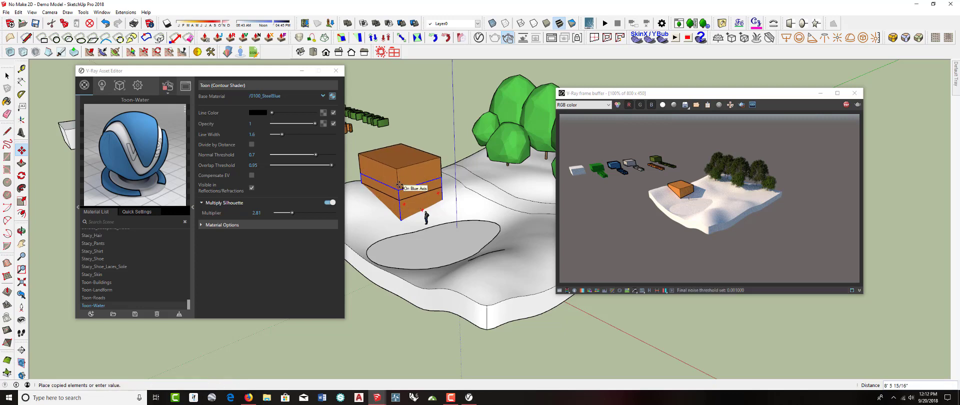
{"action": "left_click", "coordinate": [400, 186]}
{"action": "left_click", "coordinate": [395, 173]}
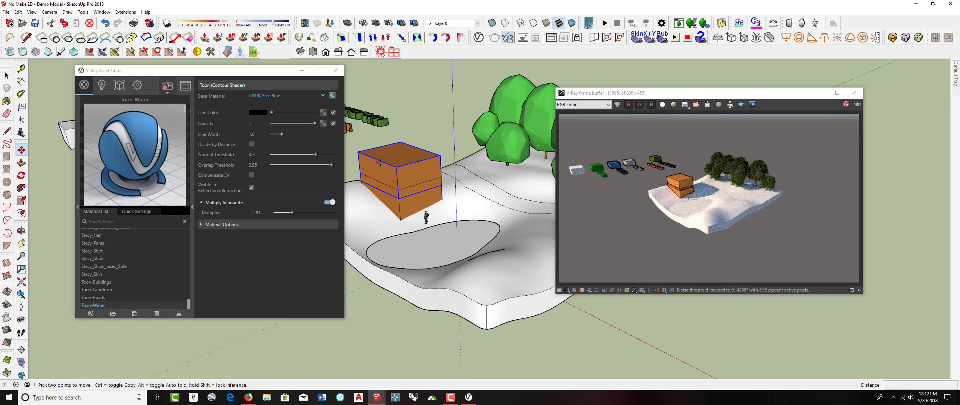
{"action": "left_click", "coordinate": [409, 166]}
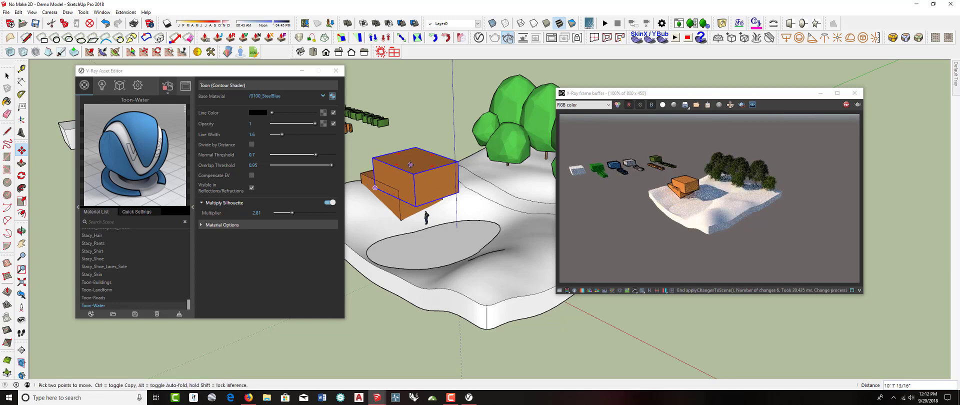
- Push the top face of the upper orange block down about 7' 1 9/16" and leave its group
{"action": "key", "text": "space"}
{"action": "double_click", "coordinate": [414, 167]}
{"action": "key", "text": "p"}
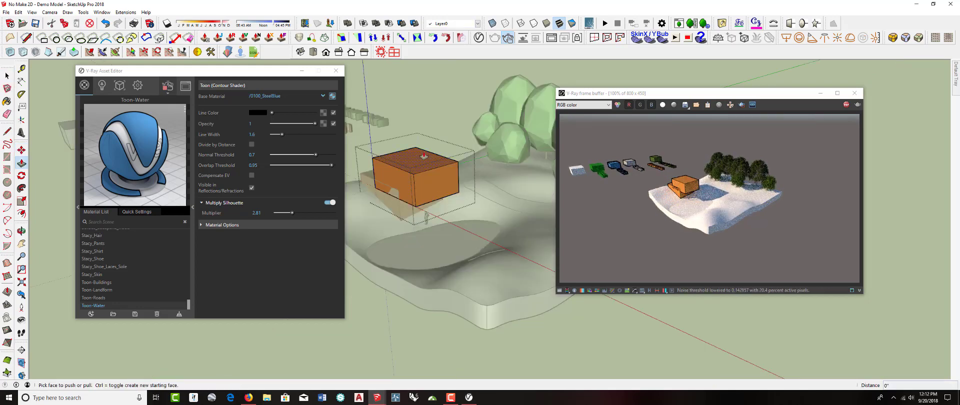
{"action": "left_click", "coordinate": [415, 157]}
{"action": "left_click", "coordinate": [423, 178]}
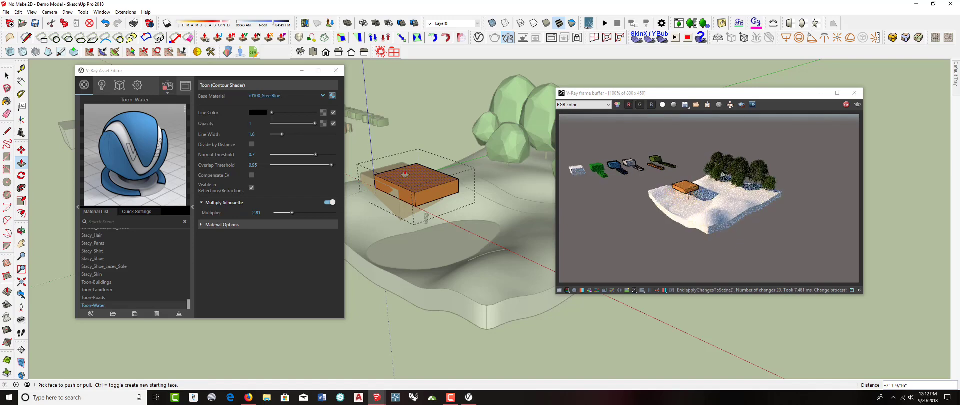
{"action": "key", "text": "space"}
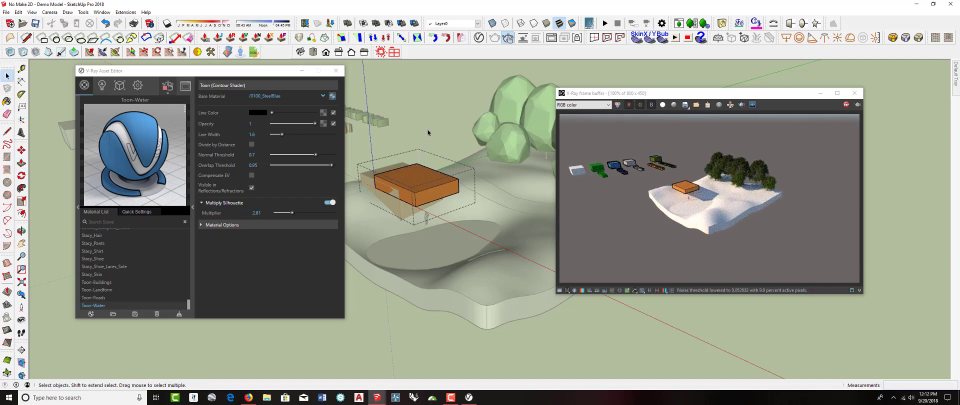
{"action": "left_click", "coordinate": [428, 130]}
- Move the lower orange block straight down about 3' 6 7/8" beneath the upper one, undoing the extra small move
{"action": "mouse_move", "coordinate": [415, 167]}
{"action": "middle_mouse_down"}
{"action": "mouse_move", "coordinate": [417, 158]}
{"action": "mouse_move", "coordinate": [405, 187]}
{"action": "middle_mouse_up"}
{"action": "left_click", "coordinate": [406, 187]}
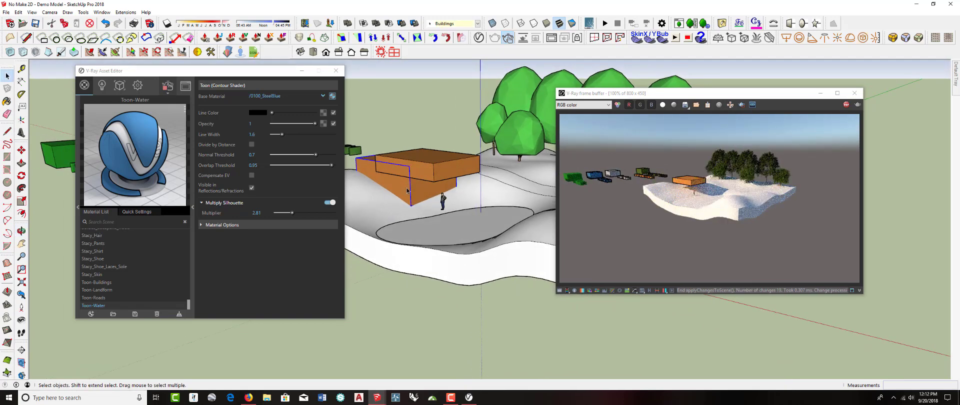
{"action": "scroll", "coordinate": [409, 185], "scroll_direction": "up", "scroll_amount": 2}
{"action": "scroll", "coordinate": [409, 184], "scroll_direction": "up", "scroll_amount": 1}
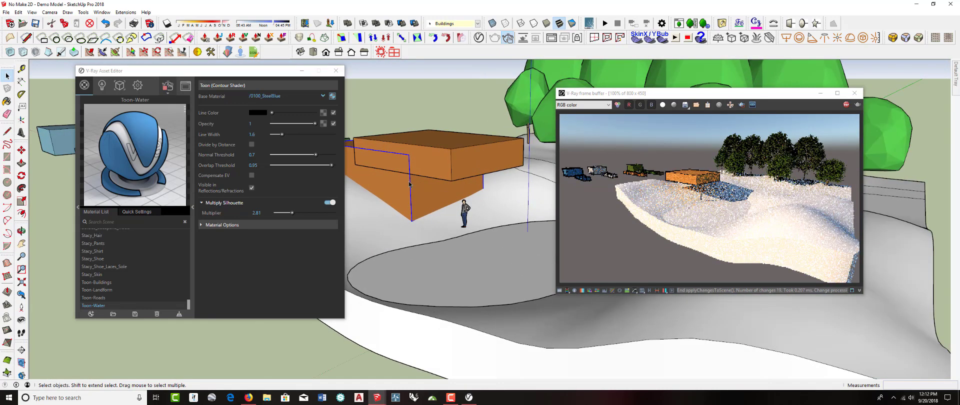
{"action": "key", "text": "m"}
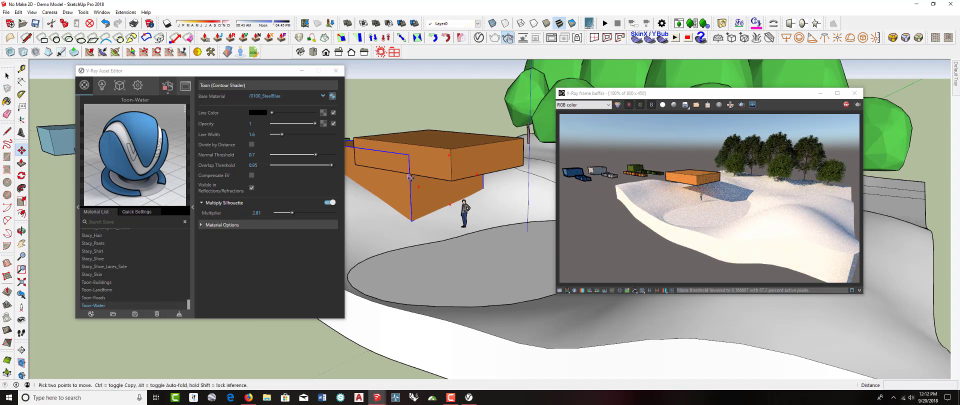
{"action": "left_click", "coordinate": [412, 175]}
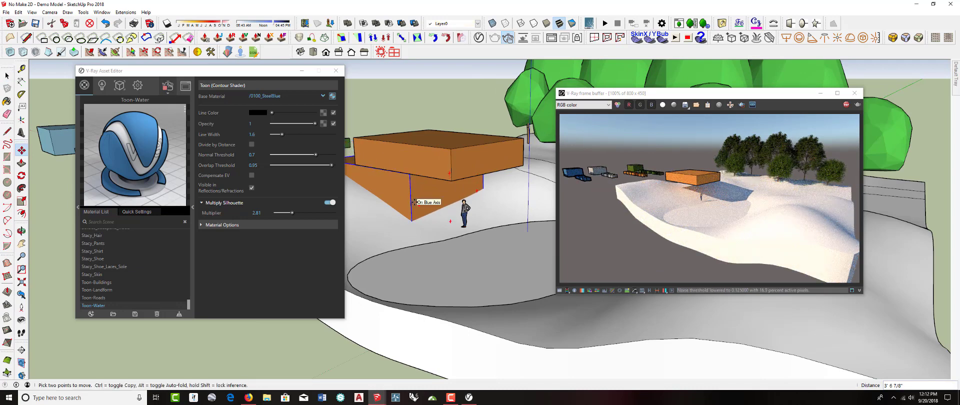
{"action": "left_click", "coordinate": [407, 175]}
{"action": "key", "text": "ctrl+z"}
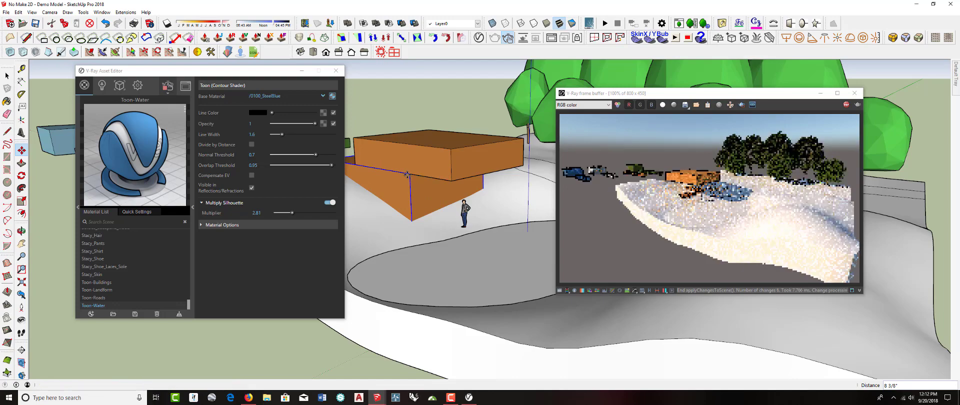
- Select both orange blocks and raise them together about 4' 1" above the terrain
{"action": "scroll", "coordinate": [408, 175], "scroll_direction": "down", "scroll_amount": 3}
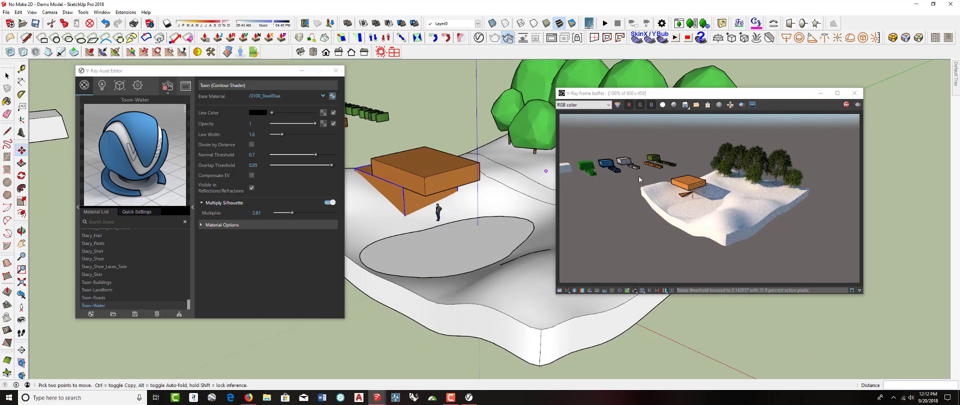
{"action": "middle_click_drag", "start_coordinate": [470, 194], "coordinate": [424, 168]}
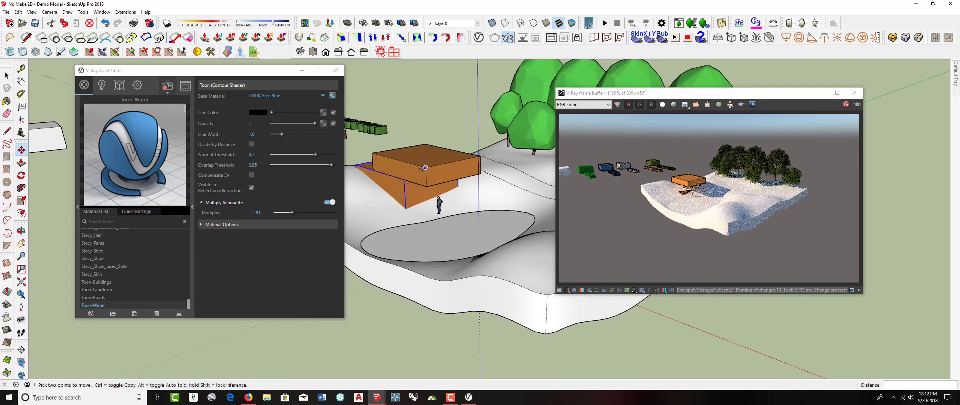
{"action": "key", "text": "space"}
{"action": "left_click", "coordinate": [413, 179]}
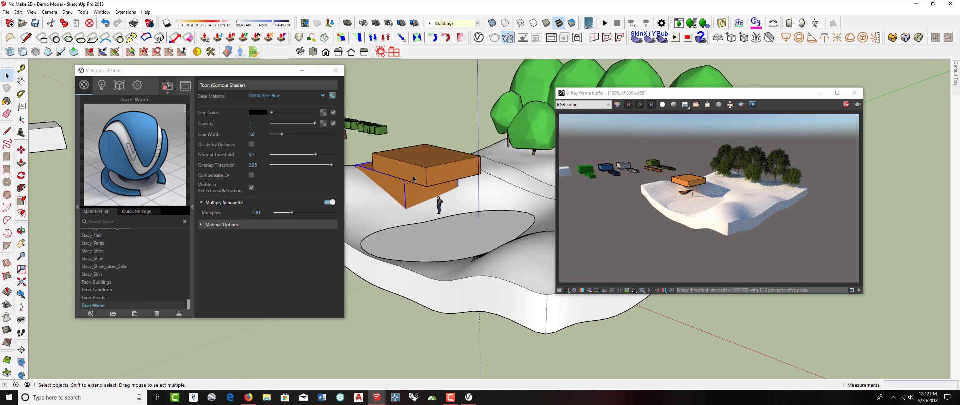
{"action": "left_click", "coordinate": [408, 191], "text": "shift"}
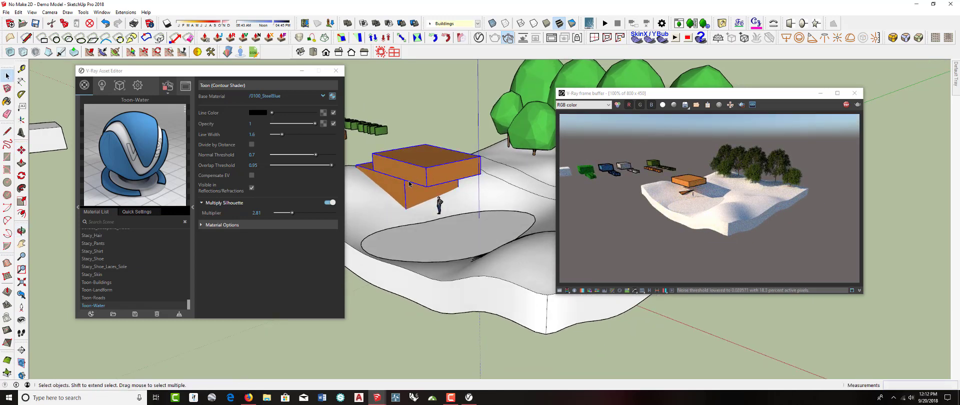
{"action": "key", "text": "m"}
{"action": "left_click", "coordinate": [404, 184]}
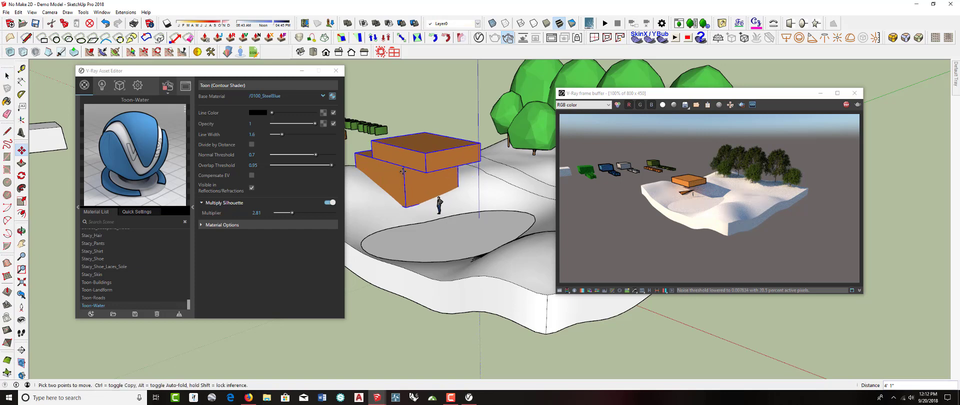
{"action": "left_click", "coordinate": [403, 173]}
- Apply the Toon-Water material to the pond surface on the terrain and clear the selection
{"action": "mouse_move", "coordinate": [404, 172]}
{"action": "middle_mouse_down"}
{"action": "mouse_move", "coordinate": [446, 148]}
{"action": "mouse_move", "coordinate": [429, 187]}
{"action": "mouse_move", "coordinate": [462, 195]}
{"action": "middle_mouse_up"}
{"action": "scroll", "coordinate": [455, 158], "scroll_direction": "up", "scroll_amount": 3}
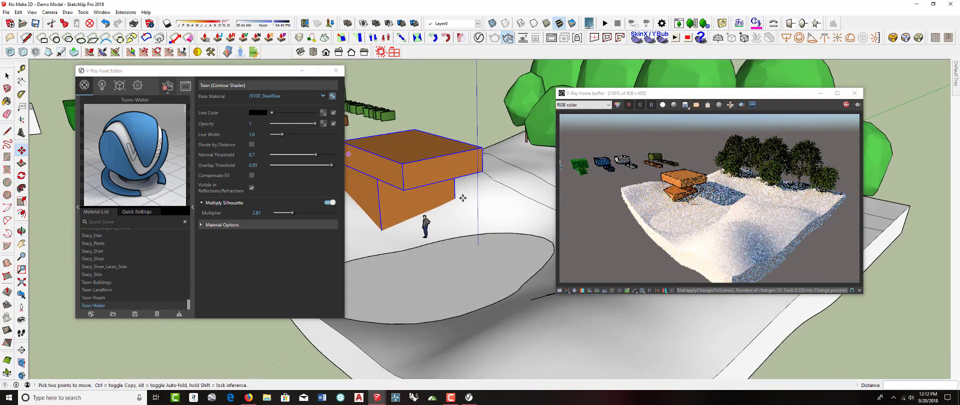
{"action": "key", "text": "space"}
{"action": "left_click", "coordinate": [457, 253]}
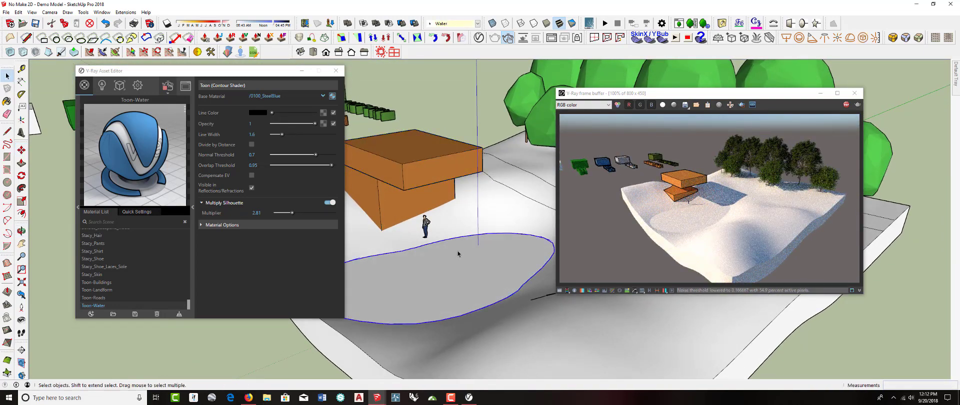
{"action": "right_click", "coordinate": [91, 306]}
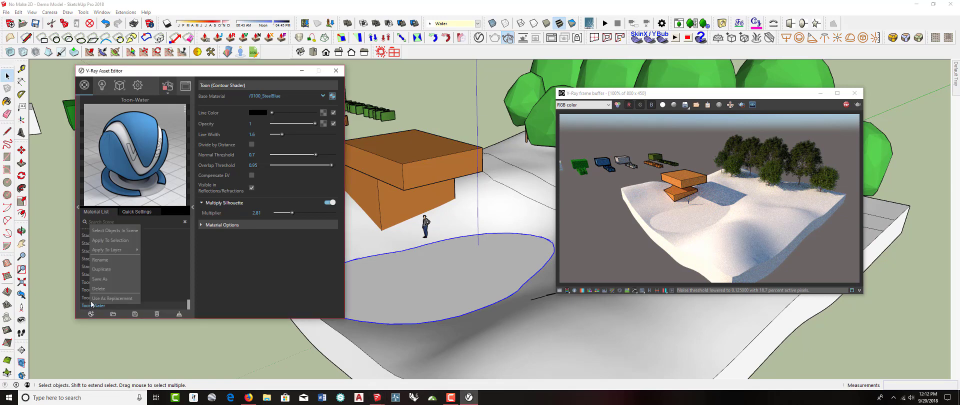
{"action": "left_click", "coordinate": [106, 241]}
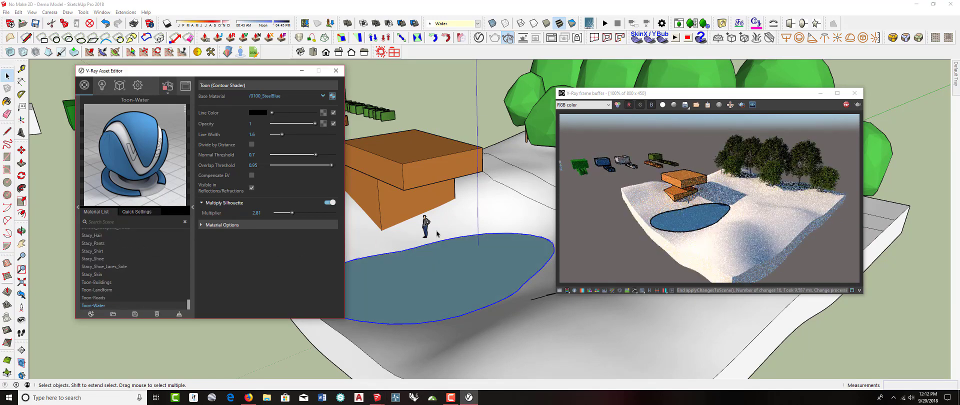
{"action": "left_click", "coordinate": [442, 113]}
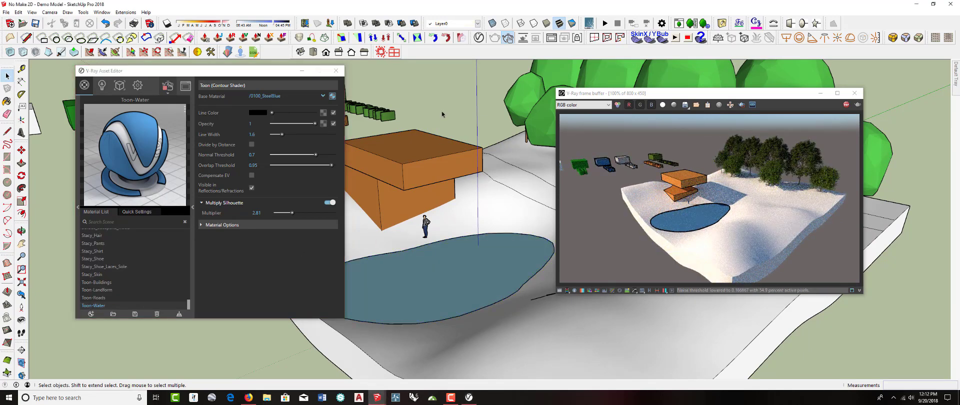
- Apply the Toon-Roads material to the whole Roads layer
{"action": "left_click", "coordinate": [101, 298]}
{"action": "right_click", "coordinate": [104, 298]}
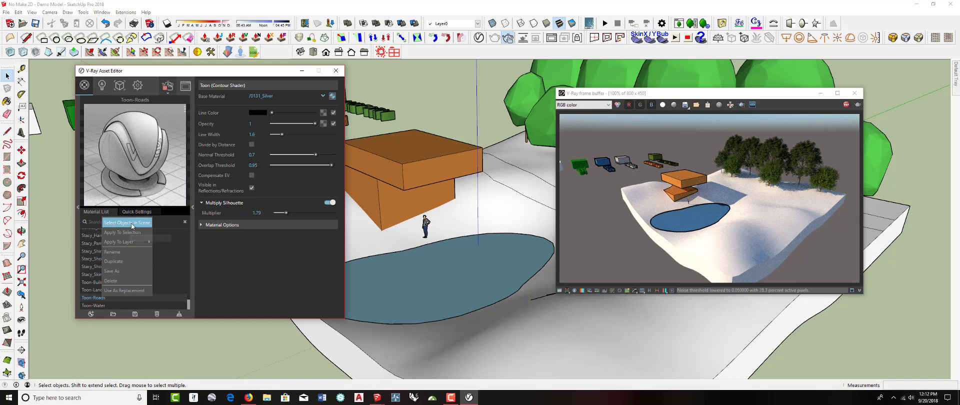
{"action": "mouse_move", "coordinate": [130, 245]}
{"action": "left_click", "coordinate": [162, 231]}
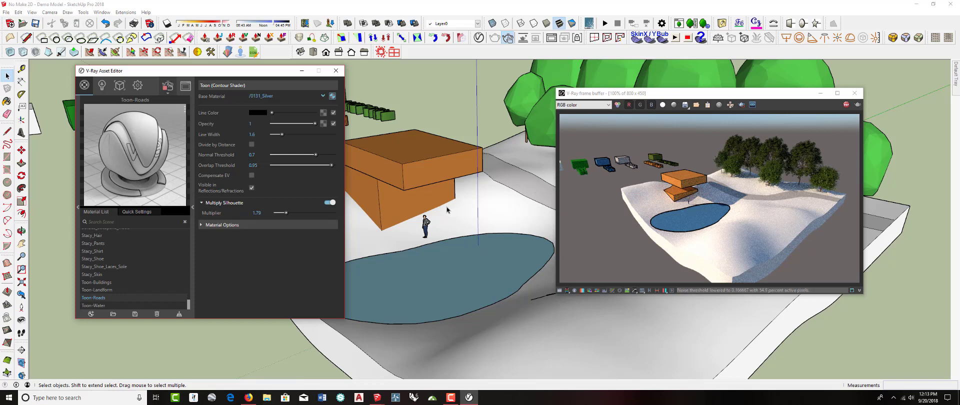
- Apply the Toon-Landform material to the whole Landform layer
{"action": "left_click", "coordinate": [112, 290]}
{"action": "right_click", "coordinate": [112, 291]}
{"action": "mouse_move", "coordinate": [135, 239]}
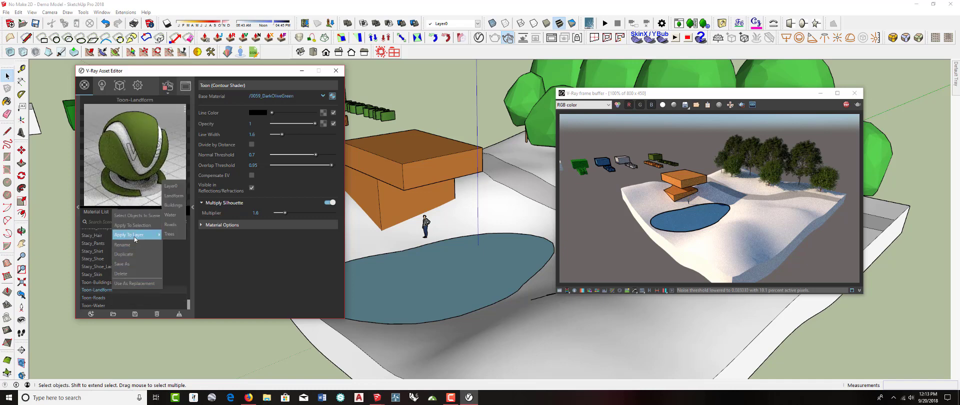
{"action": "left_click", "coordinate": [175, 195]}
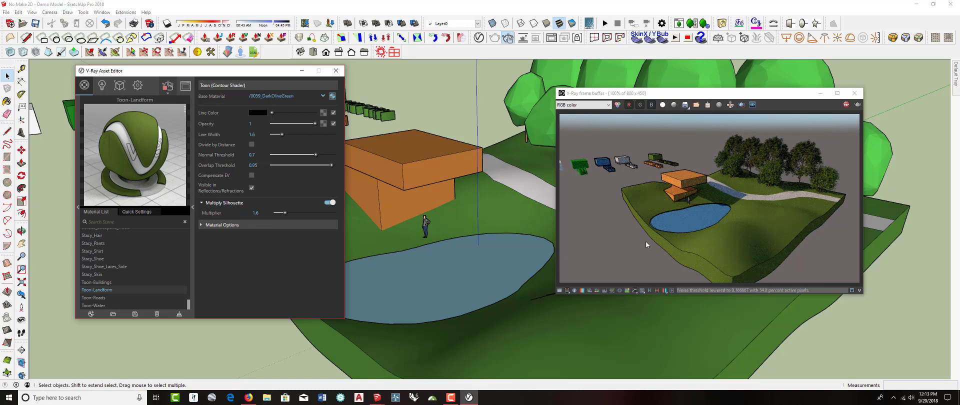
- Close the V-Ray frame buffer and the V-Ray Asset Editor
{"action": "left_click", "coordinate": [615, 228]}
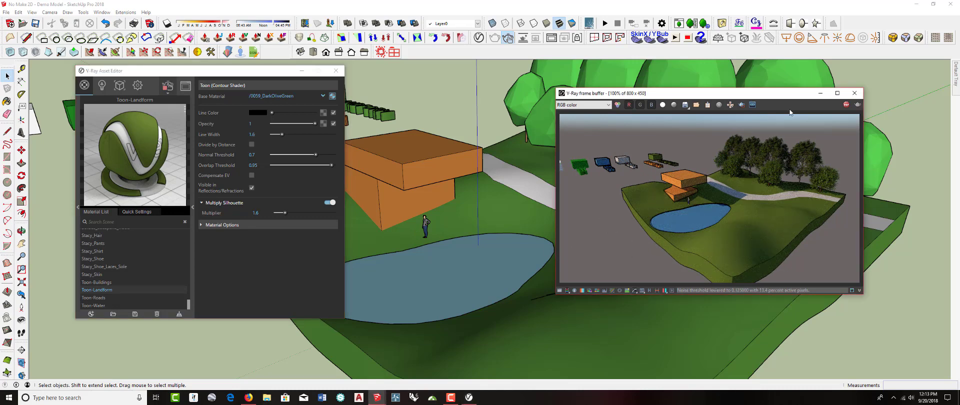
{"action": "left_click_drag", "start_coordinate": [789, 98], "coordinate": [782, 98]}
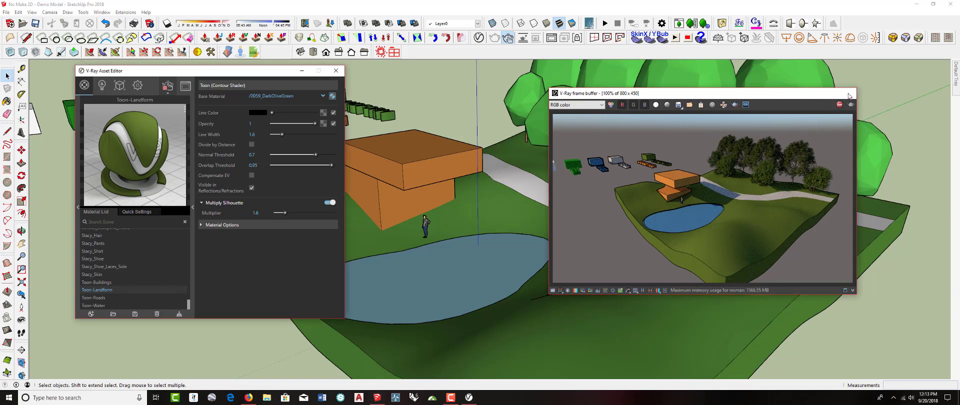
{"action": "left_click", "coordinate": [848, 93]}
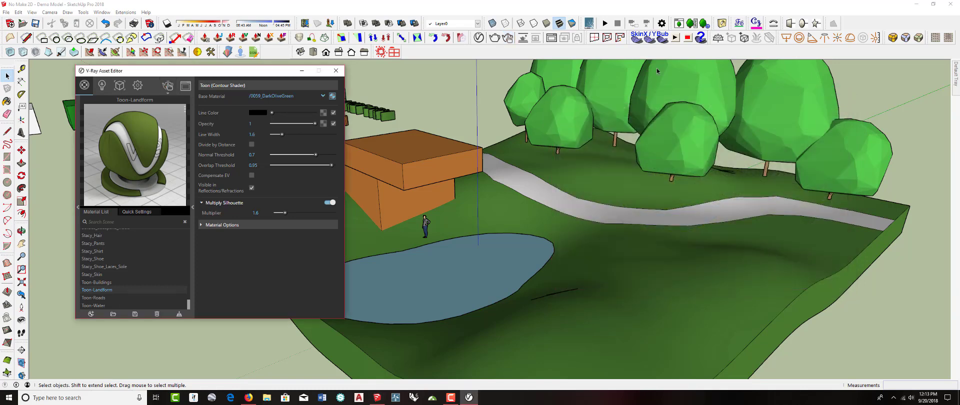
{"action": "left_click", "coordinate": [336, 74]}
- Start an interactive V-Ray render and examine the outlined toon look of the whole site from several angles and distances
{"action": "scroll", "coordinate": [418, 171], "scroll_direction": "down", "scroll_amount": 3}
{"action": "mouse_move", "coordinate": [418, 171]}
{"action": "middle_mouse_down"}
{"action": "mouse_move", "coordinate": [410, 209]}
{"action": "mouse_move", "coordinate": [325, 182]}
{"action": "mouse_move", "coordinate": [326, 158]}
{"action": "middle_mouse_up"}
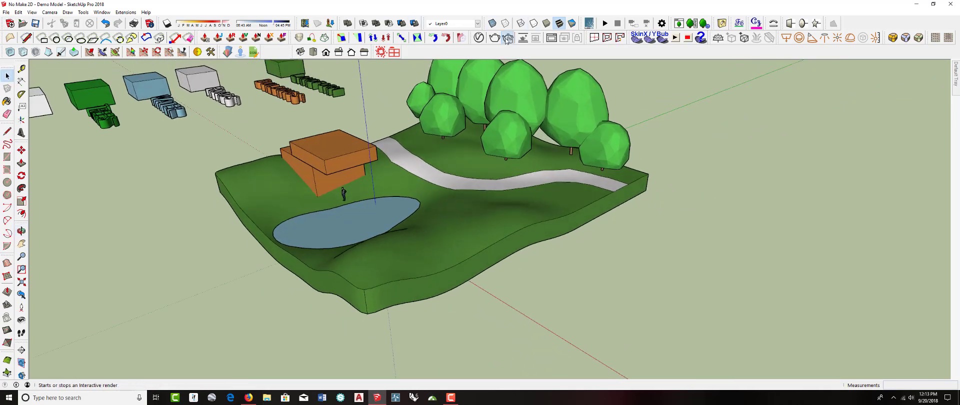
{"action": "left_click", "coordinate": [507, 39]}
{"action": "mouse_move", "coordinate": [452, 180]}
{"action": "middle_mouse_down"}
{"action": "mouse_move", "coordinate": [491, 161]}
{"action": "mouse_move", "coordinate": [430, 186]}
{"action": "middle_mouse_up"}
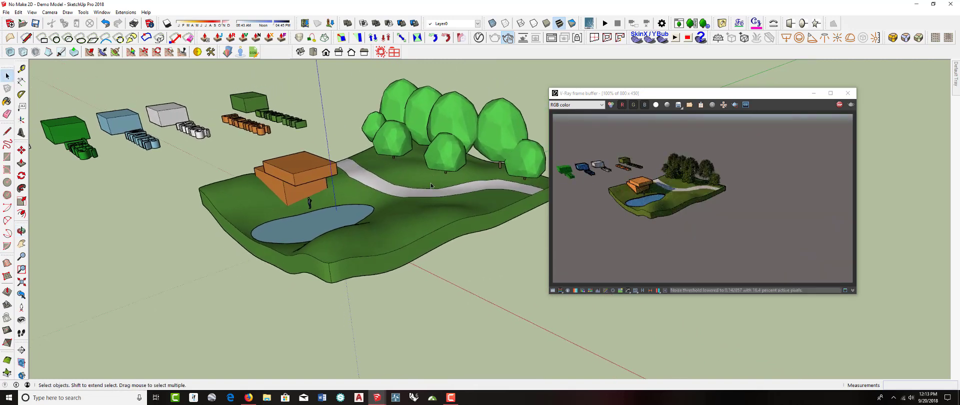
{"action": "scroll", "coordinate": [430, 186], "scroll_direction": "up", "scroll_amount": 3}
{"action": "mouse_move", "coordinate": [421, 183]}
{"action": "middle_mouse_down"}
{"action": "mouse_move", "coordinate": [483, 179]}
{"action": "mouse_move", "coordinate": [468, 185]}
{"action": "middle_mouse_up"}
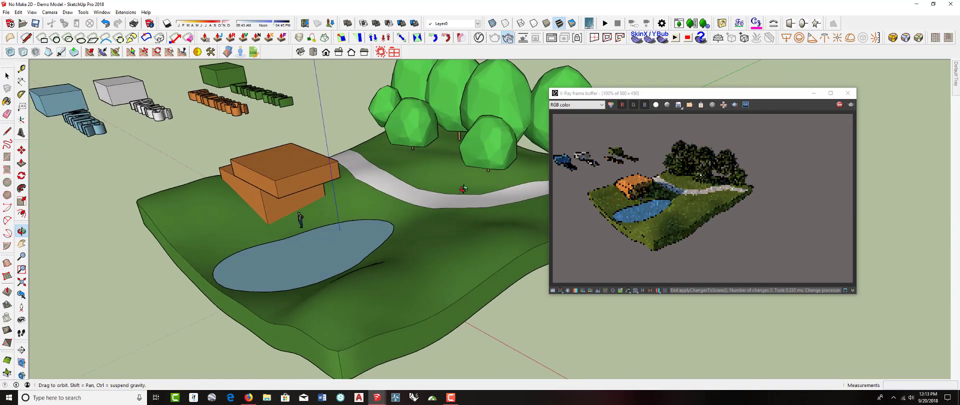
{"action": "scroll", "coordinate": [466, 185], "scroll_direction": "up", "scroll_amount": 3}
{"action": "scroll", "coordinate": [467, 185], "scroll_direction": "down", "scroll_amount": 5}
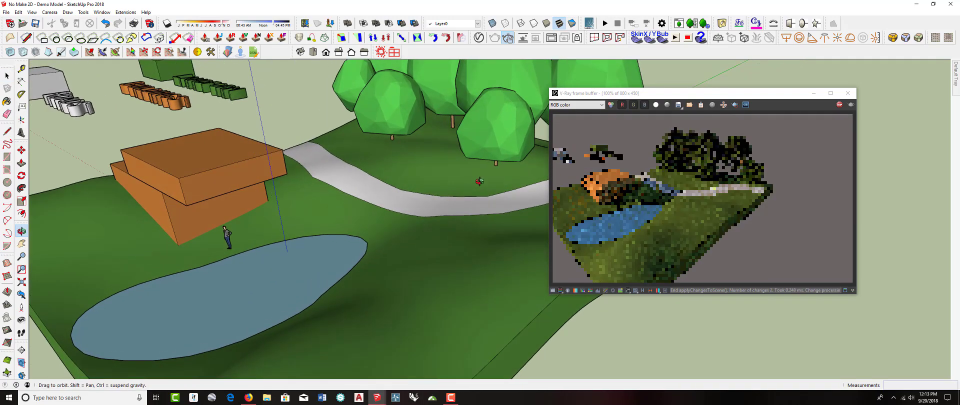
{"action": "middle_click_drag", "start_coordinate": [524, 183], "coordinate": [489, 186]}
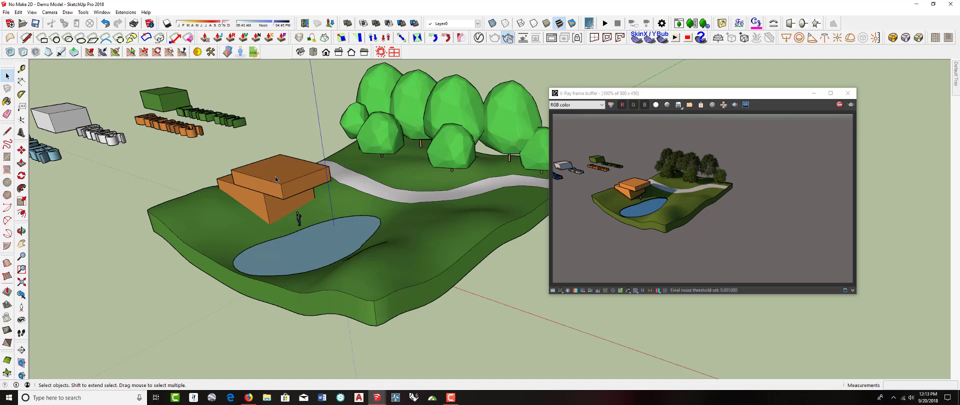
- Select the orange building and move it about 48' 9" straight up above the terrain
{"action": "left_click", "coordinate": [256, 193]}
{"action": "scroll", "coordinate": [257, 193], "scroll_direction": "down", "scroll_amount": 4}
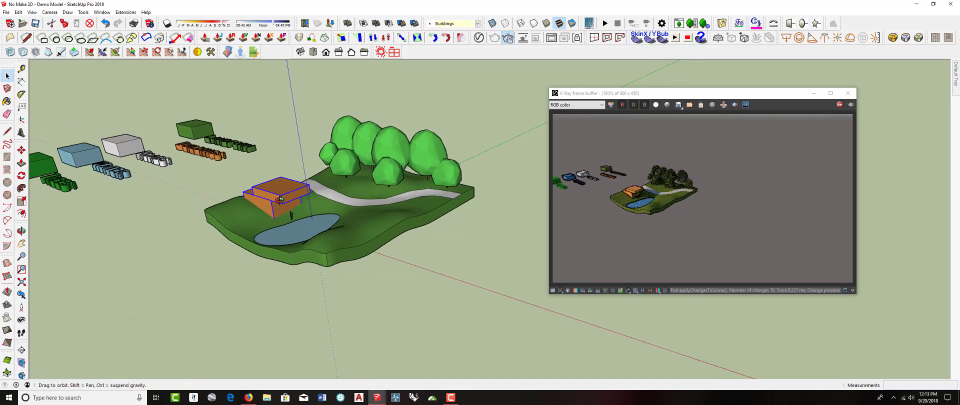
{"action": "key", "text": "m"}
{"action": "left_click", "coordinate": [279, 193]}
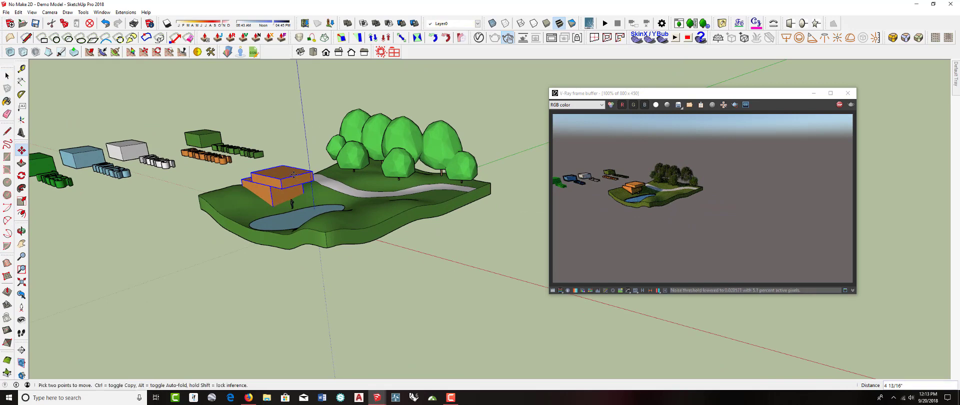
{"action": "left_click", "coordinate": [284, 89]}
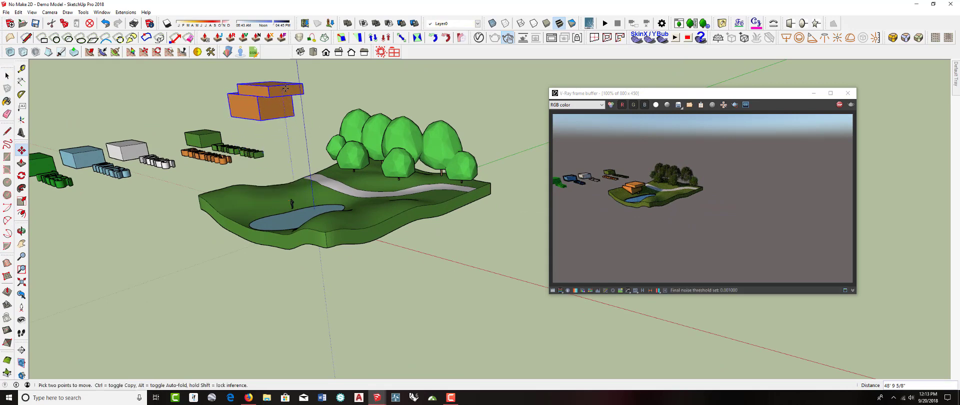
{"action": "scroll", "coordinate": [294, 170], "scroll_direction": "up", "scroll_amount": 1}
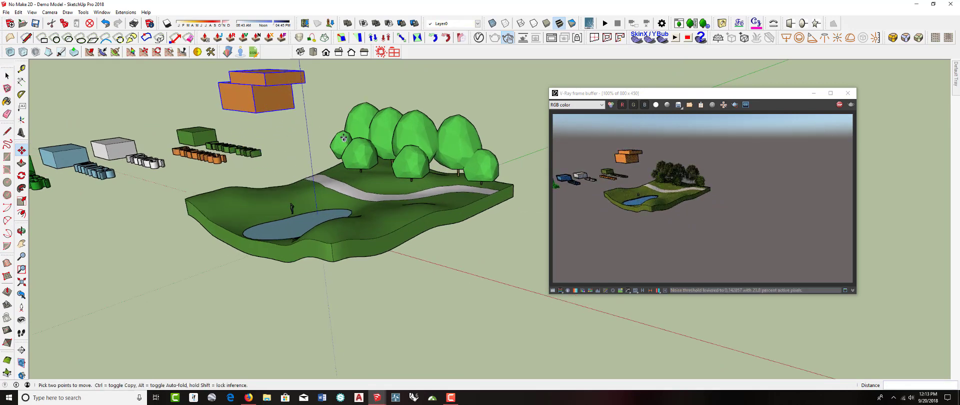
{"action": "key", "text": "space"}
- Select all the trees and move them about 64' 7" straight up along the blue axis
{"action": "middle_click_drag", "start_coordinate": [339, 167], "coordinate": [330, 160]}
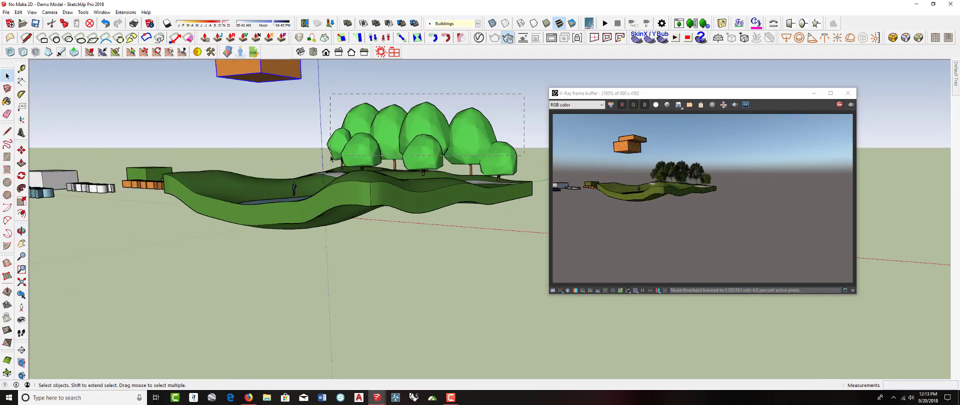
{"action": "left_click_drag", "start_coordinate": [331, 157], "coordinate": [327, 159]}
{"action": "middle_click_drag", "start_coordinate": [327, 159], "coordinate": [309, 228]}
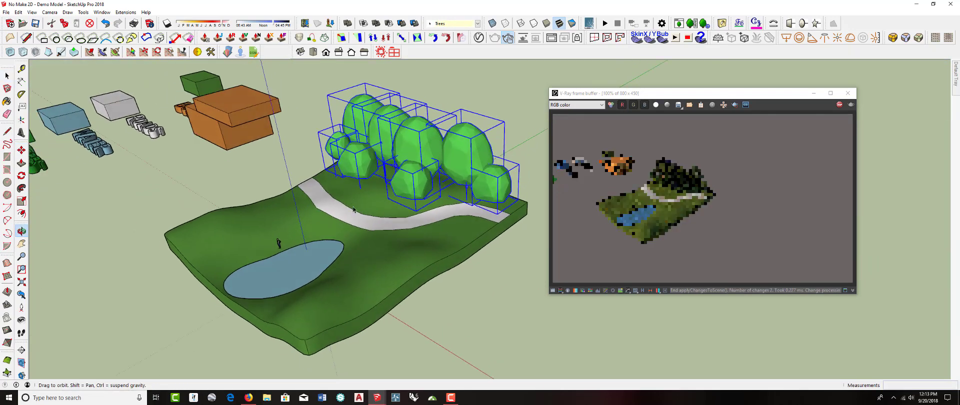
{"action": "key", "text": "m"}
{"action": "left_click", "coordinate": [476, 147]}
{"action": "scroll", "coordinate": [476, 125], "scroll_direction": "down", "scroll_amount": 4}
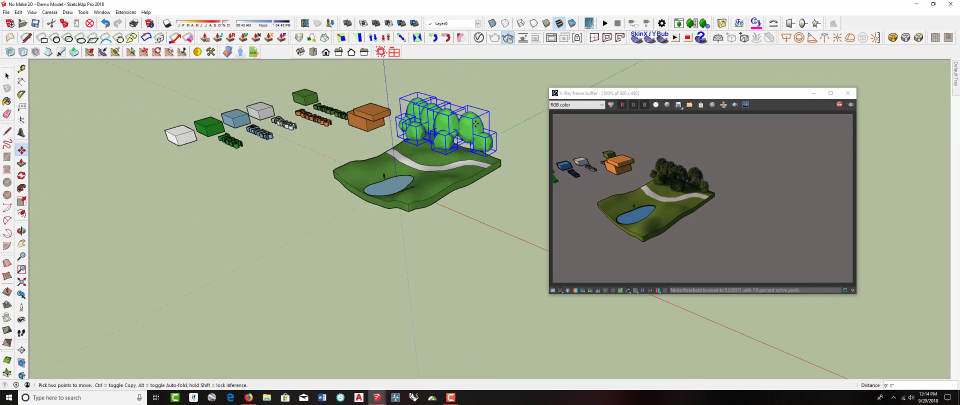
{"action": "scroll", "coordinate": [475, 123], "scroll_direction": "down", "scroll_amount": 3}
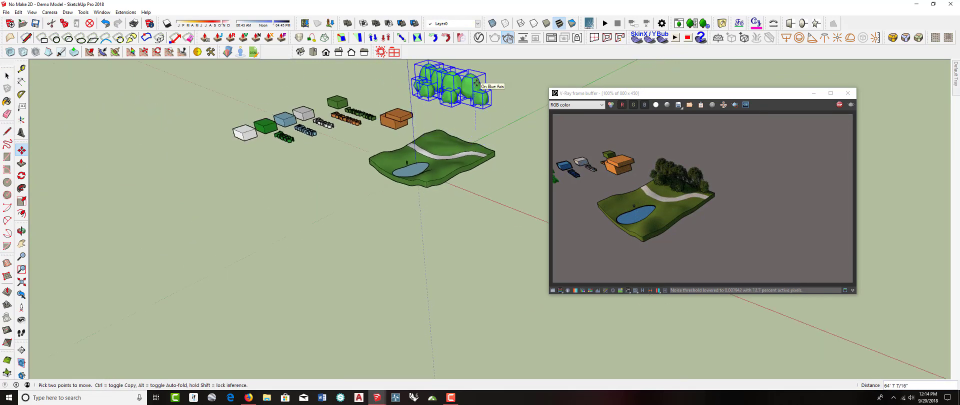
{"action": "left_click", "coordinate": [476, 82]}
{"action": "middle_click_drag", "start_coordinate": [453, 182], "coordinate": [373, 165]}
{"action": "scroll", "coordinate": [344, 157], "scroll_direction": "up", "scroll_amount": 3}
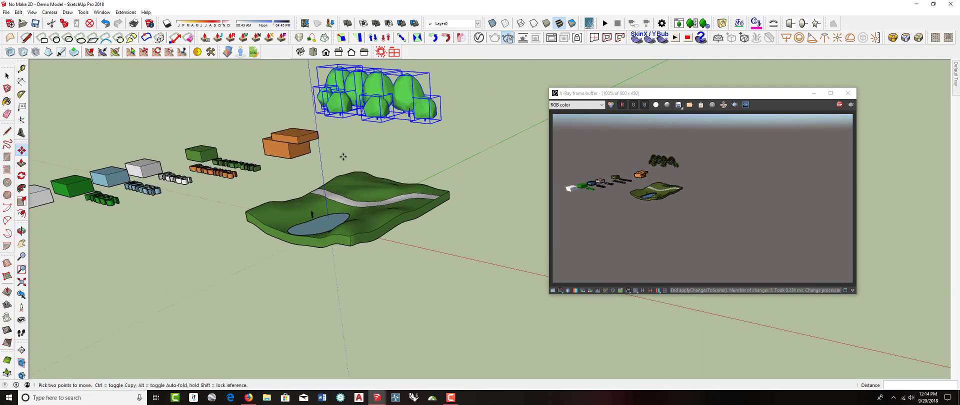
{"action": "scroll", "coordinate": [343, 156], "scroll_direction": "up", "scroll_amount": 1}
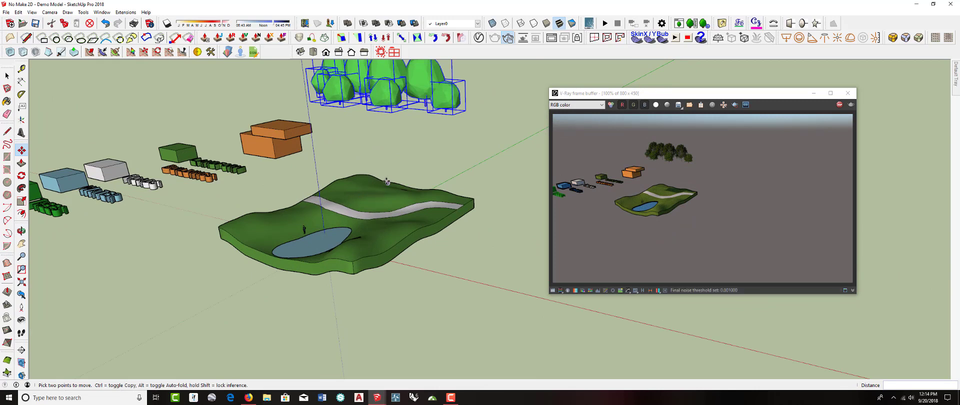
{"action": "key", "text": "space"}
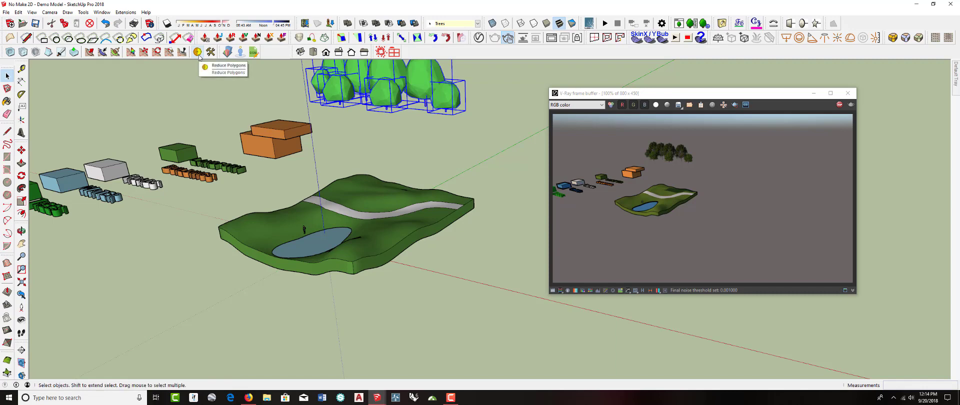
- Undo the vertical moves of the trees and the building, and clear the selection
{"action": "key", "text": "ctrl+z"}
{"action": "key", "text": "ctrl+z"}
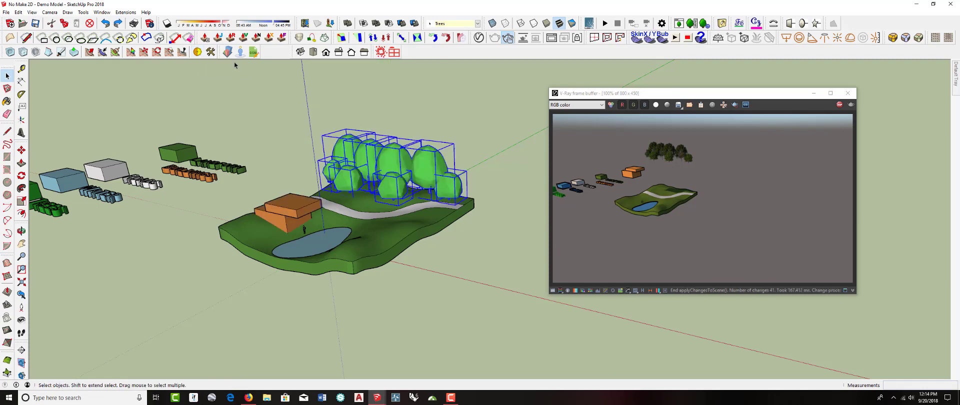
{"action": "mouse_move", "coordinate": [327, 102]}
{"action": "middle_mouse_down"}
{"action": "mouse_move", "coordinate": [345, 159]}
{"action": "mouse_move", "coordinate": [337, 133]}
{"action": "middle_mouse_up"}
{"action": "scroll", "coordinate": [377, 184], "scroll_direction": "up", "scroll_amount": 3}
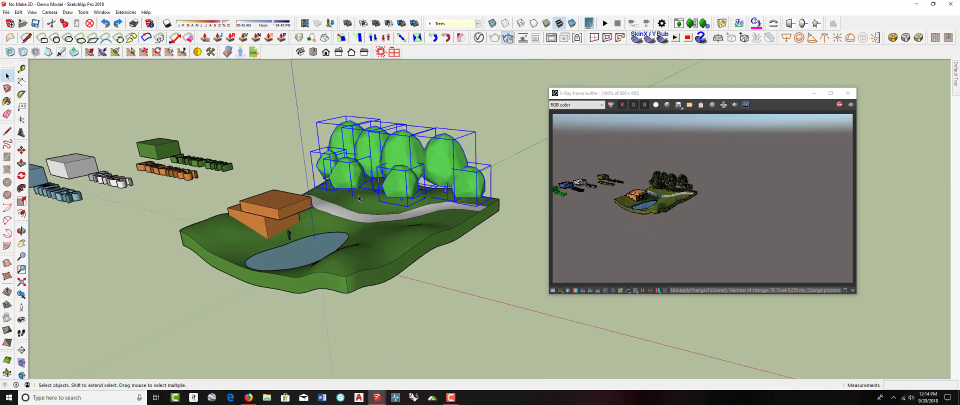
{"action": "mouse_move", "coordinate": [376, 183]}
{"action": "middle_mouse_down"}
{"action": "mouse_move", "coordinate": [349, 216]}
{"action": "mouse_move", "coordinate": [414, 156]}
{"action": "middle_mouse_up"}
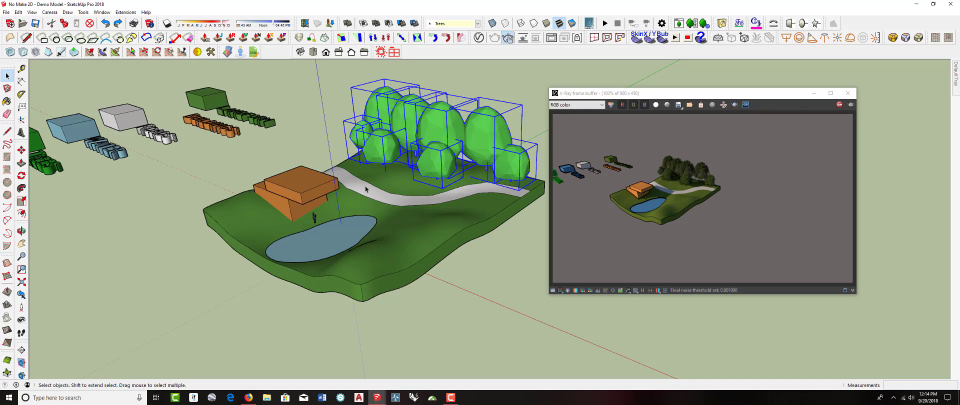
{"action": "left_click", "coordinate": [335, 134]}
- Inside the landform group, make the road surface geometry into its own group and leave the landform group
{"action": "scroll", "coordinate": [388, 210], "scroll_direction": "up", "scroll_amount": 5}
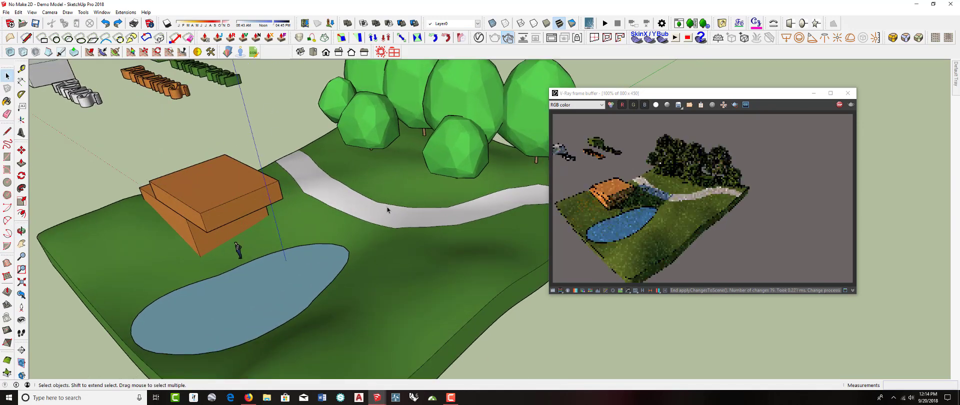
{"action": "left_click", "coordinate": [349, 194]}
{"action": "scroll", "coordinate": [349, 194], "scroll_direction": "down", "scroll_amount": 2}
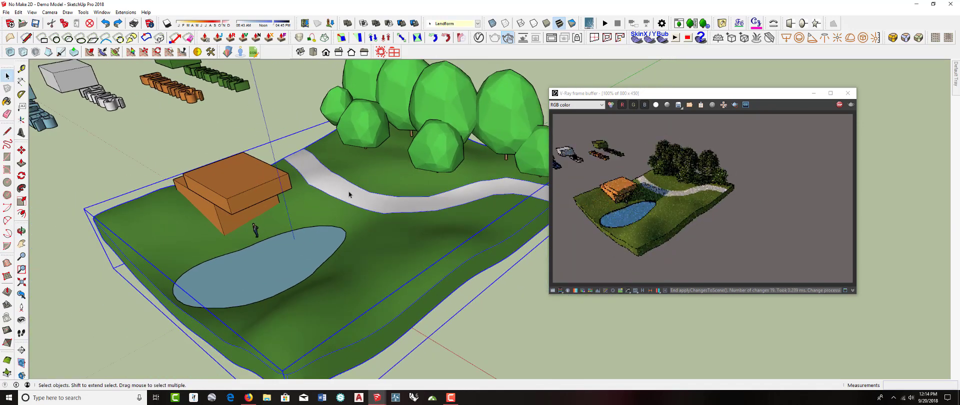
{"action": "double_click", "coordinate": [349, 194]}
{"action": "left_click", "coordinate": [349, 193]}
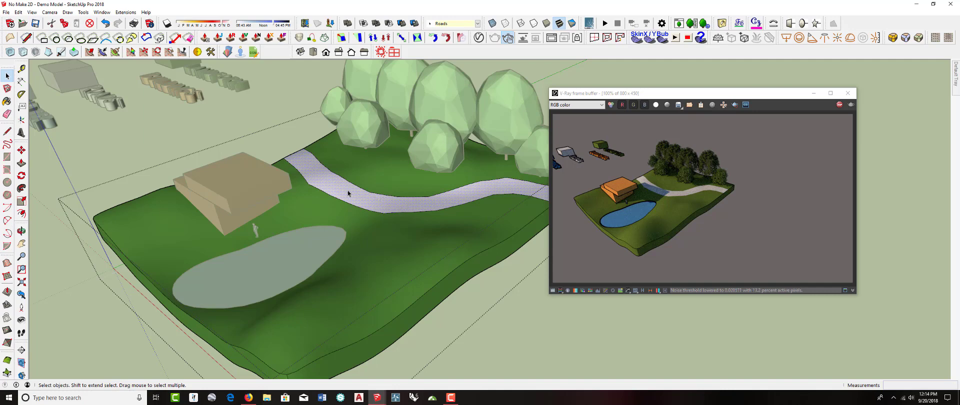
{"action": "double_click", "coordinate": [348, 193]}
{"action": "right_click", "coordinate": [349, 191]}
{"action": "left_click", "coordinate": [370, 132]}
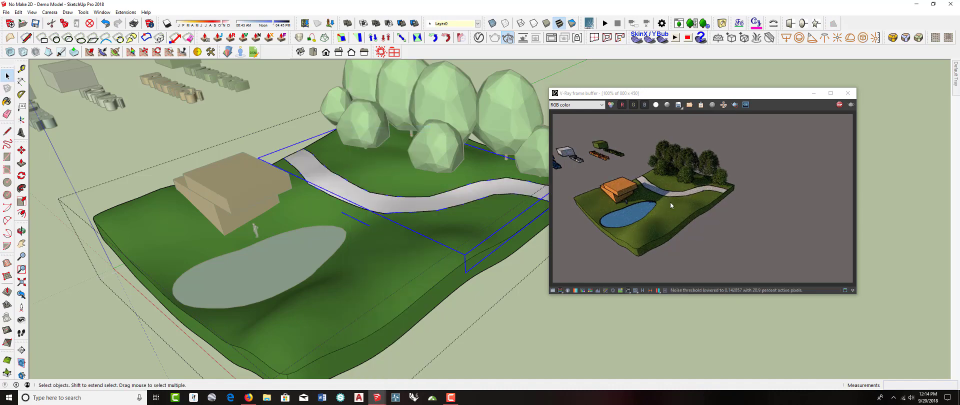
{"action": "scroll", "coordinate": [261, 108], "scroll_direction": "down", "scroll_amount": 6}
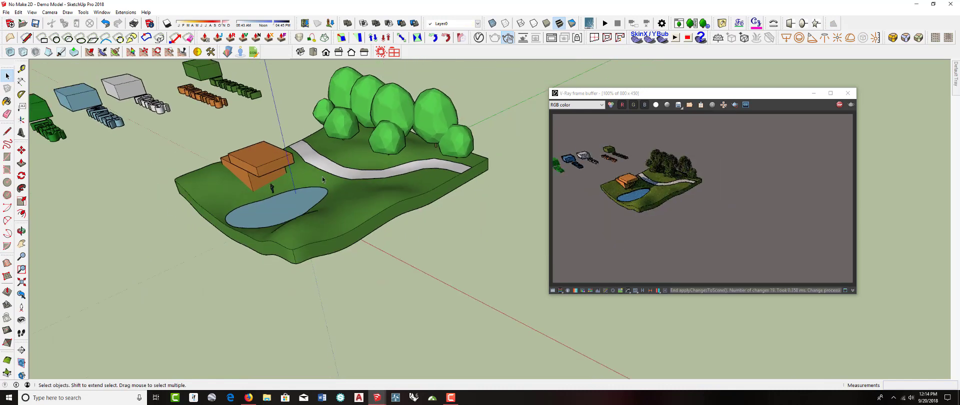
- Show the section planes and make section plane 1, which crosses the building and pond, the active cut
{"action": "mouse_move", "coordinate": [322, 176]}
{"action": "middle_mouse_down"}
{"action": "mouse_move", "coordinate": [320, 121]}
{"action": "mouse_move", "coordinate": [328, 181]}
{"action": "mouse_move", "coordinate": [375, 202]}
{"action": "middle_mouse_up"}
{"action": "scroll", "coordinate": [337, 193], "scroll_direction": "down", "scroll_amount": 1}
{"action": "scroll", "coordinate": [336, 193], "scroll_direction": "up", "scroll_amount": 4}
{"action": "scroll", "coordinate": [337, 193], "scroll_direction": "down", "scroll_amount": 3}
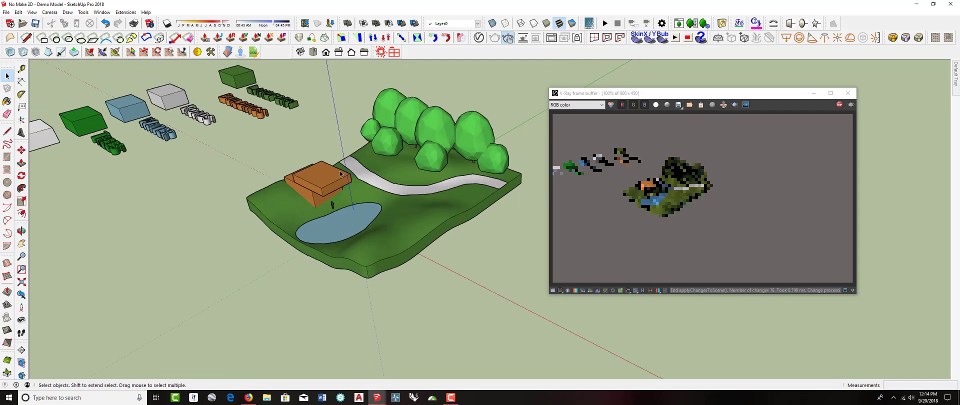
{"action": "left_click", "coordinate": [22, 363]}
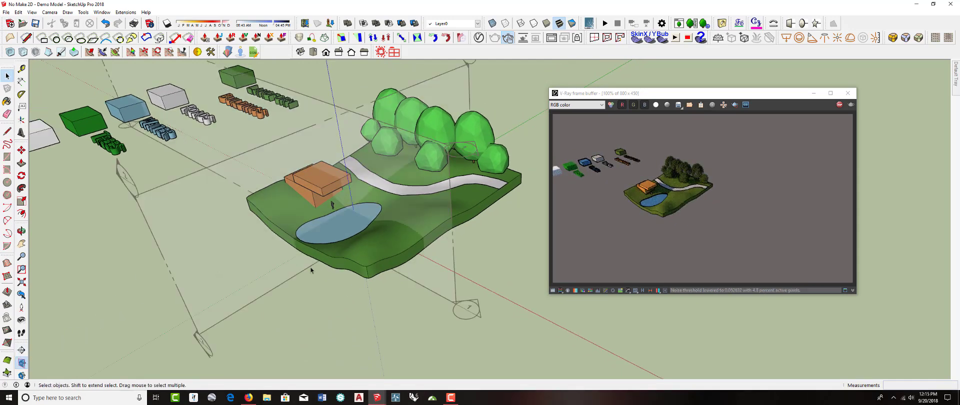
{"action": "left_click", "coordinate": [420, 283]}
{"action": "right_click", "coordinate": [420, 283]}
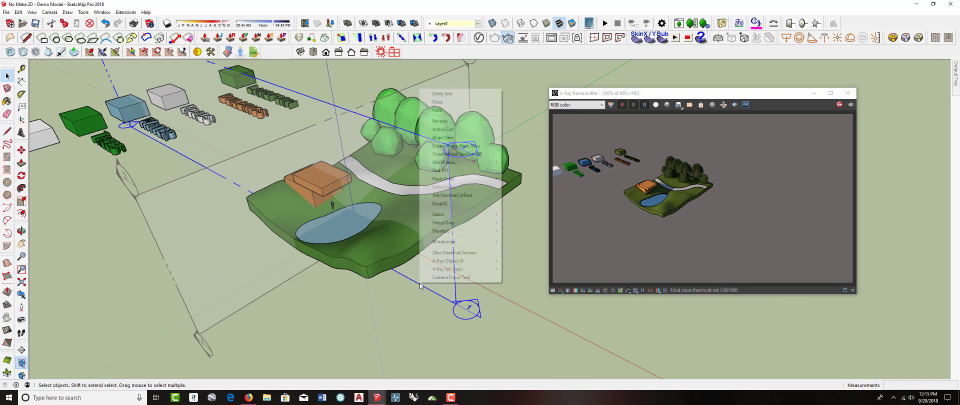
{"action": "left_click", "coordinate": [438, 129]}
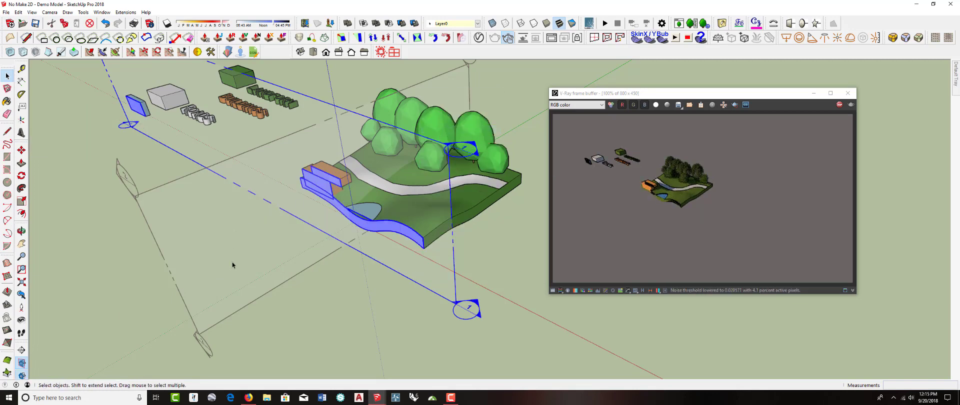
- Hide the section planes and examine the cut face of the building and terrain in the model and interactive render
{"action": "middle_click_drag", "start_coordinate": [232, 263], "coordinate": [243, 204]}
{"action": "left_click", "coordinate": [21, 363]}
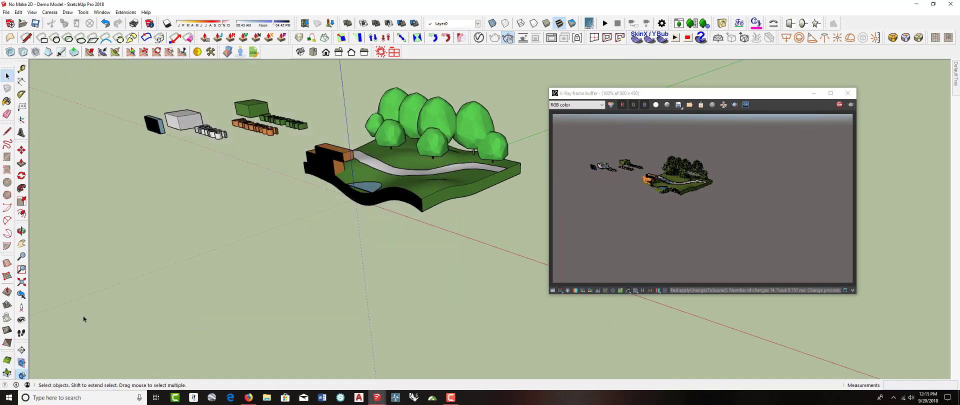
{"action": "middle_click_drag", "start_coordinate": [83, 319], "coordinate": [170, 277]}
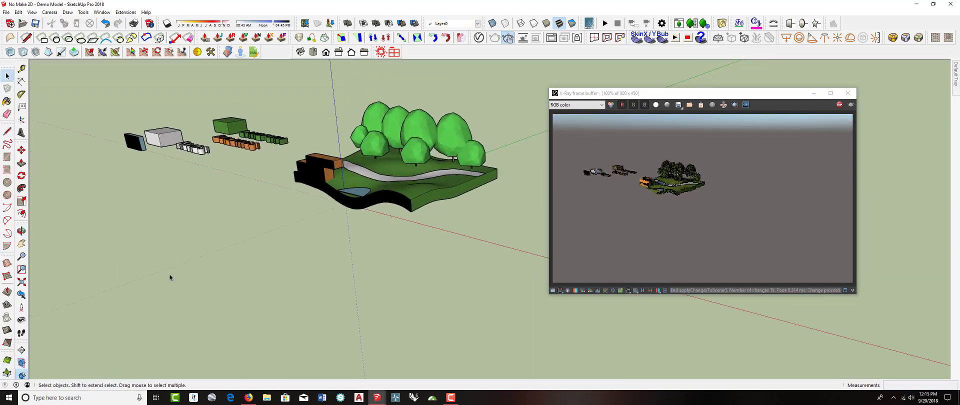
{"action": "scroll", "coordinate": [349, 172], "scroll_direction": "up", "scroll_amount": 5}
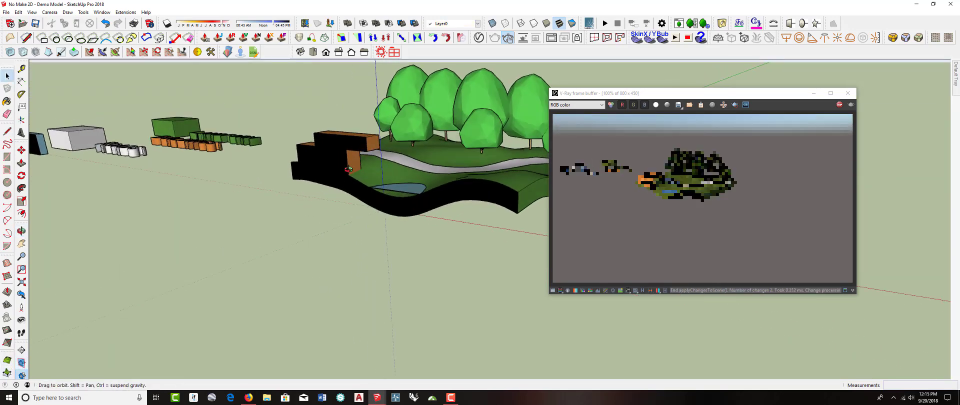
{"action": "mouse_move", "coordinate": [348, 169]}
{"action": "middle_mouse_down"}
{"action": "mouse_move", "coordinate": [395, 140]}
{"action": "mouse_move", "coordinate": [441, 137]}
{"action": "mouse_move", "coordinate": [442, 150]}
{"action": "mouse_move", "coordinate": [263, 203]}
{"action": "mouse_move", "coordinate": [287, 180]}
{"action": "middle_mouse_up"}
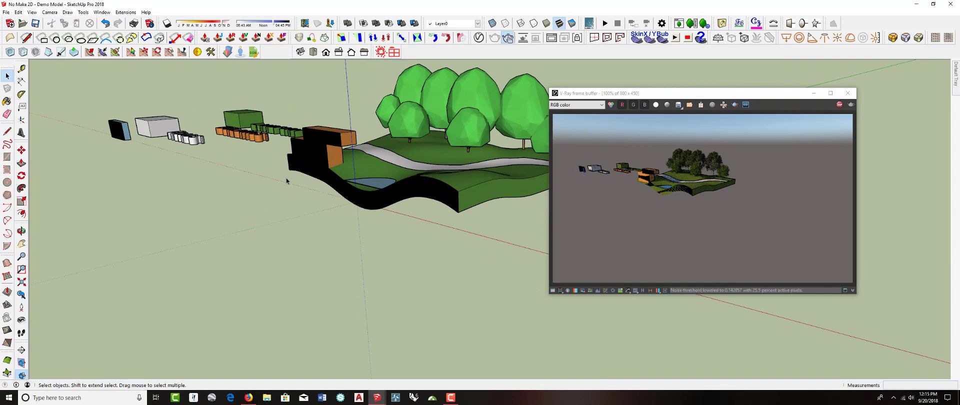
- Show the section planes, then align the view to section plane 1 in parallel projection
{"action": "left_click", "coordinate": [21, 362]}
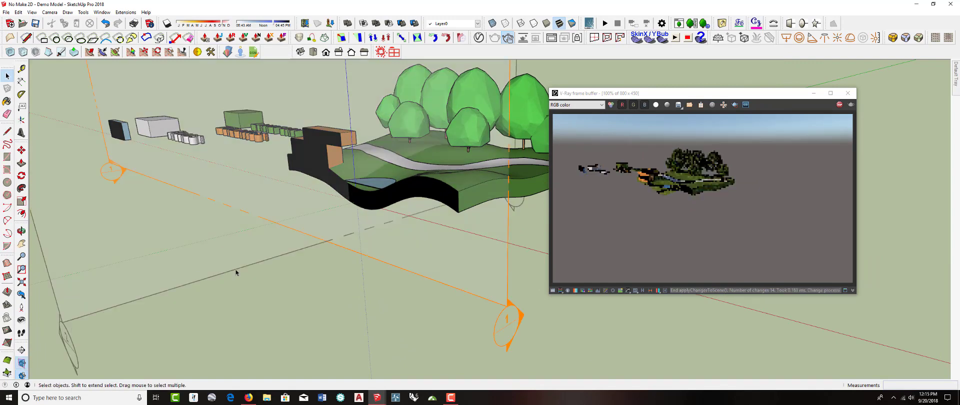
{"action": "left_click", "coordinate": [390, 267]}
{"action": "right_click", "coordinate": [391, 268]}
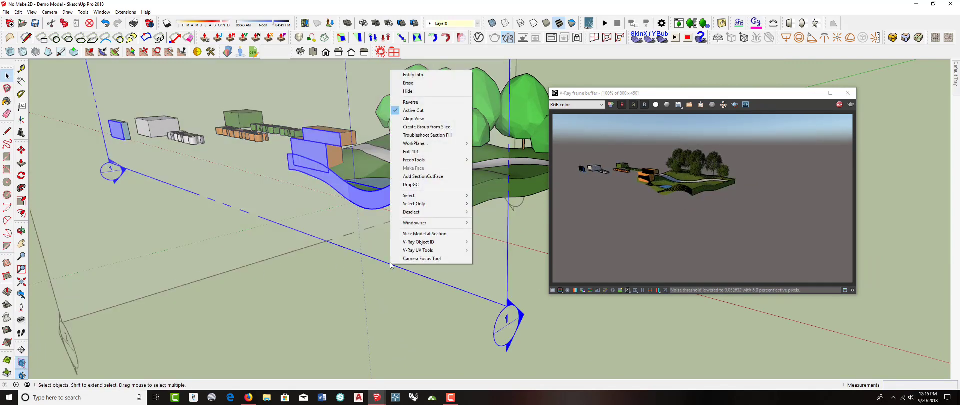
{"action": "left_click", "coordinate": [424, 119]}
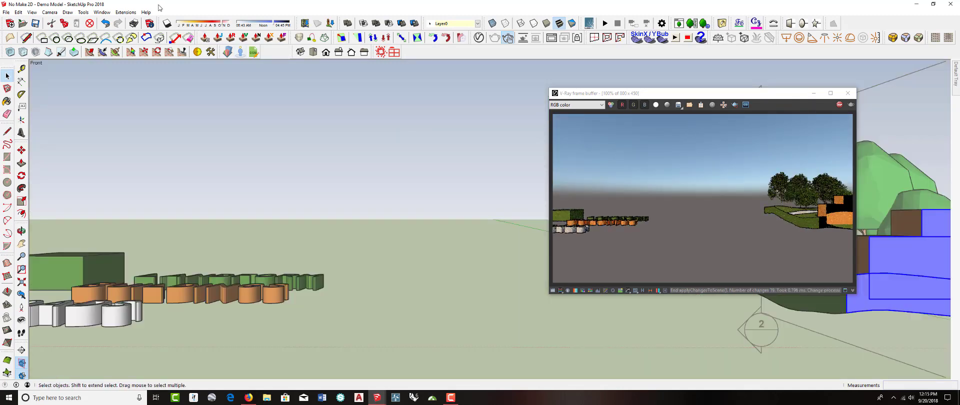
{"action": "left_click", "coordinate": [54, 12]}
{"action": "left_click", "coordinate": [65, 48]}
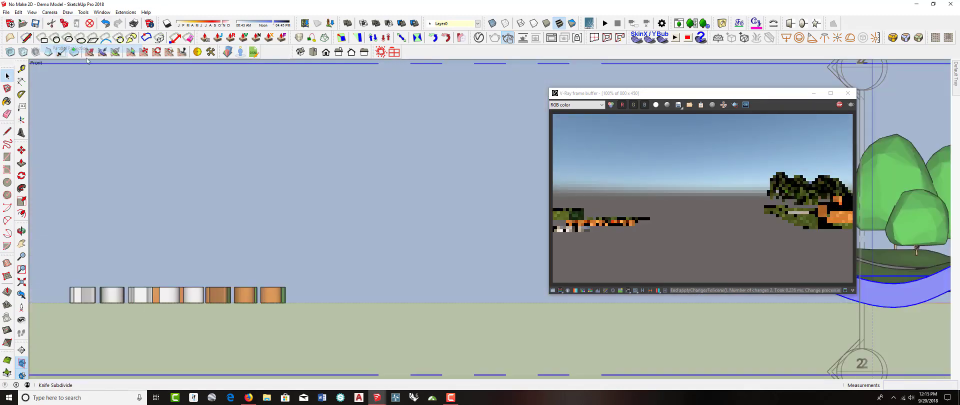
- Move the frame buffer clear of the model and examine the straight-on section elevation in the model and interactive render
{"action": "left_click_drag", "start_coordinate": [788, 96], "coordinate": [384, 73]}
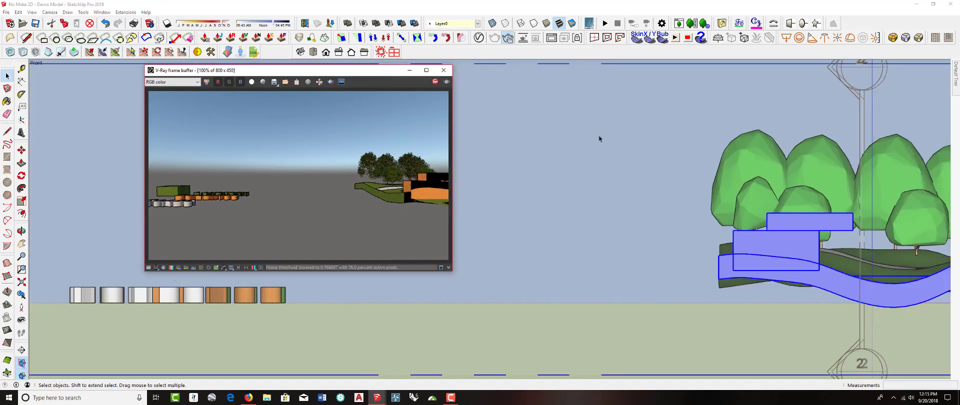
{"action": "scroll", "coordinate": [722, 163], "scroll_direction": "up", "scroll_amount": 1}
{"action": "middle_click_drag", "start_coordinate": [722, 163], "coordinate": [514, 163], "text": "shift"}
{"action": "scroll", "coordinate": [514, 163], "scroll_direction": "down", "scroll_amount": 1}
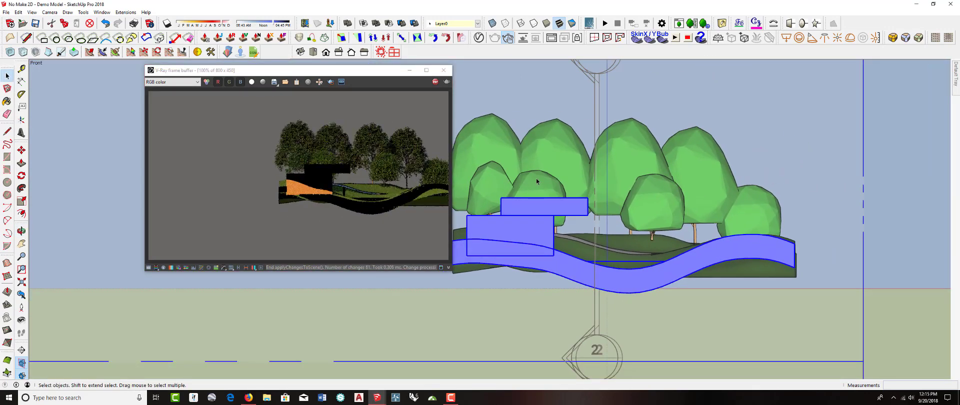
{"action": "middle_click_drag", "start_coordinate": [536, 178], "coordinate": [493, 191], "text": "shift"}
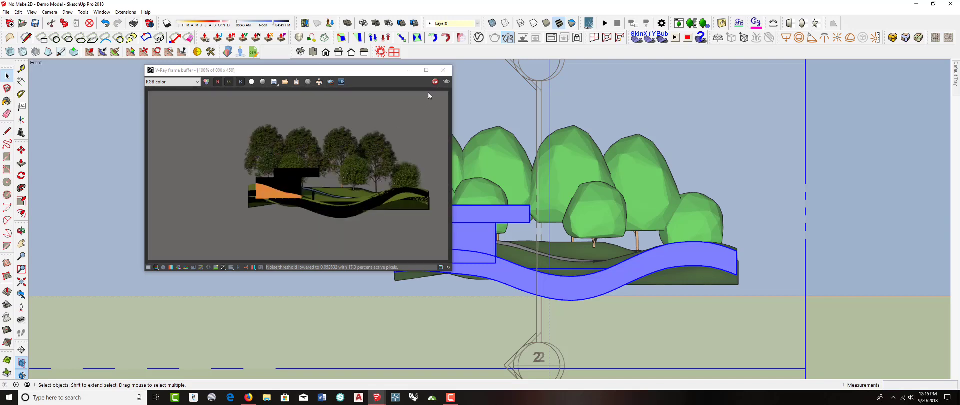
{"action": "left_click_drag", "start_coordinate": [401, 75], "coordinate": [322, 90]}
{"action": "scroll", "coordinate": [497, 94], "scroll_direction": "down", "scroll_amount": 3}
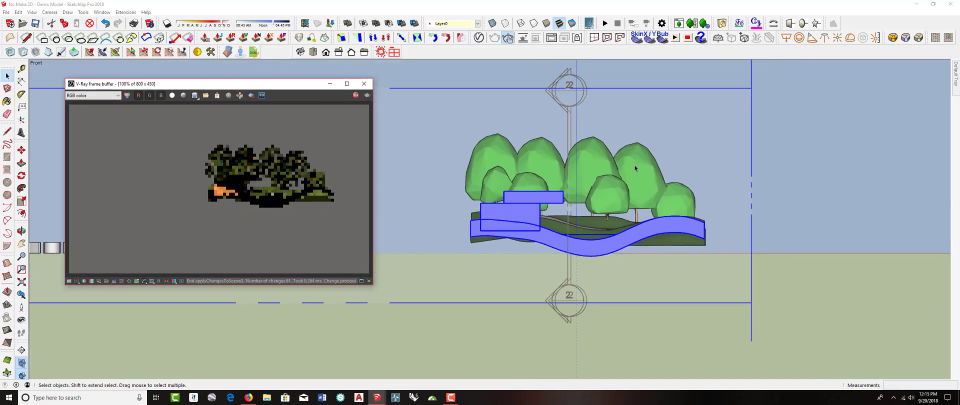
- Orbit out of the flat section elevation to a three-dimensional view and return the camera to perspective
{"action": "middle_click_drag", "start_coordinate": [654, 165], "coordinate": [557, 234]}
{"action": "left_click", "coordinate": [50, 11]}
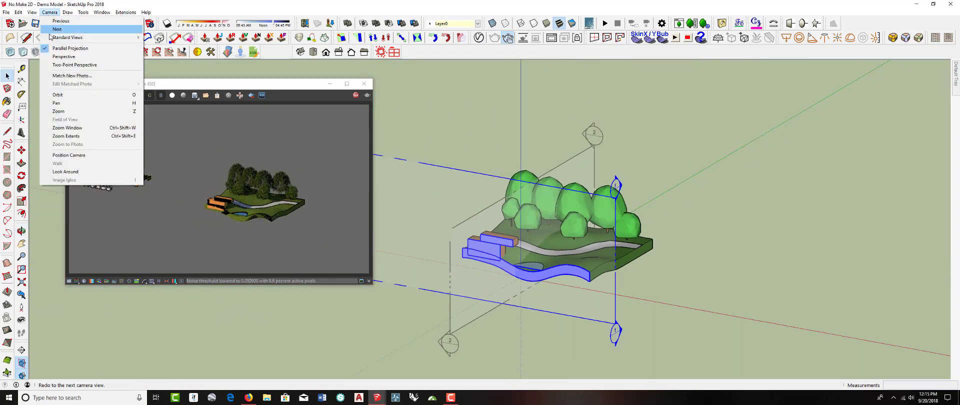
{"action": "left_click", "coordinate": [63, 57]}
{"action": "scroll", "coordinate": [569, 175], "scroll_direction": "down", "scroll_amount": 3}
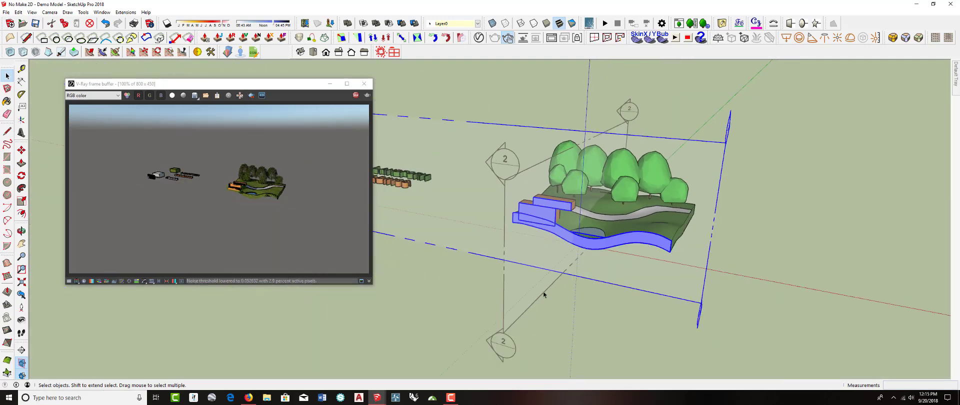
- Make section plane 2 the active cut and examine the cut through terrain, pond and trees in the model and interactive render
{"action": "left_click", "coordinate": [545, 294]}
{"action": "right_click", "coordinate": [544, 292]}
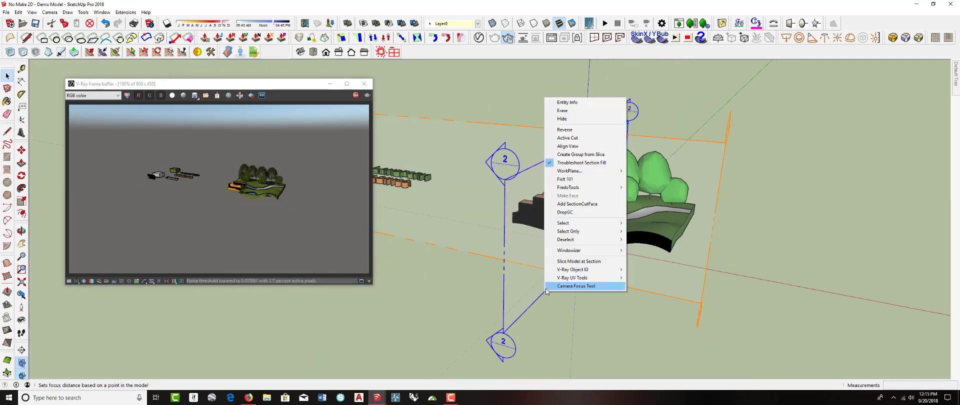
{"action": "left_click", "coordinate": [588, 140]}
{"action": "middle_click_drag", "start_coordinate": [608, 243], "coordinate": [551, 199]}
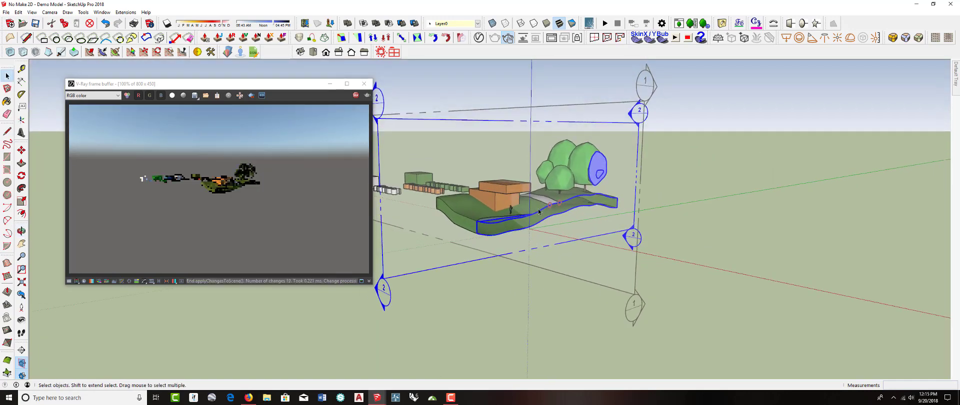
{"action": "scroll", "coordinate": [551, 199], "scroll_direction": "up", "scroll_amount": 3}
{"action": "scroll", "coordinate": [551, 199], "scroll_direction": "up", "scroll_amount": 4}
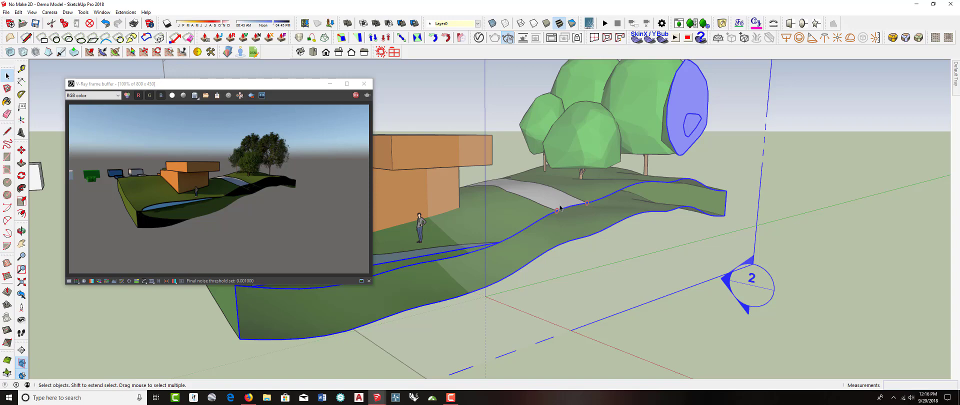
{"action": "scroll", "coordinate": [581, 192], "scroll_direction": "down", "scroll_amount": 3}
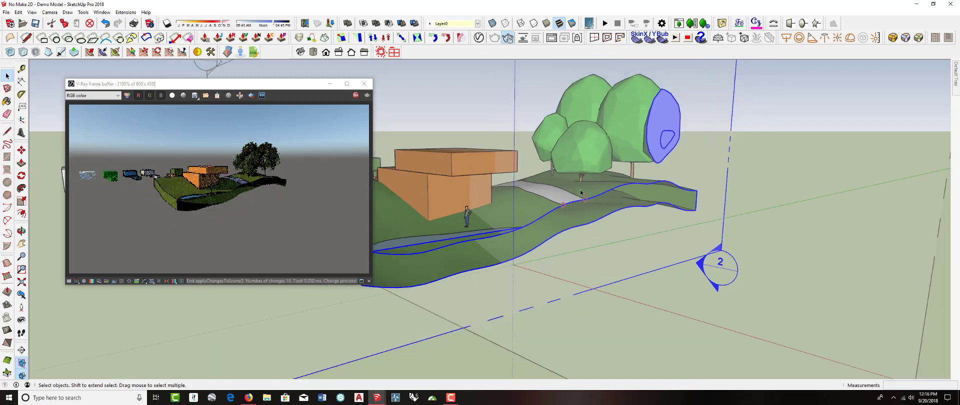
{"action": "middle_click_drag", "start_coordinate": [580, 193], "coordinate": [573, 205]}
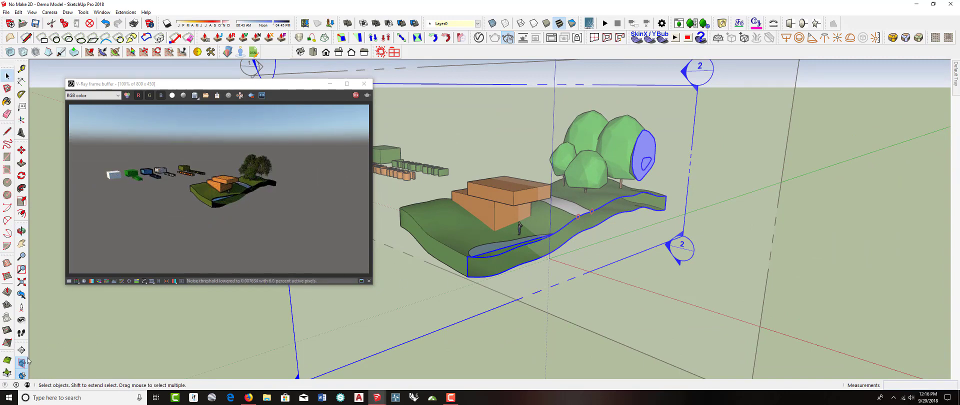
- Hide the section planes and turn off the section cut to restore the whole model
{"action": "left_click", "coordinate": [21, 364]}
{"action": "left_click", "coordinate": [22, 374]}
{"action": "scroll", "coordinate": [416, 283], "scroll_direction": "down", "scroll_amount": 2}
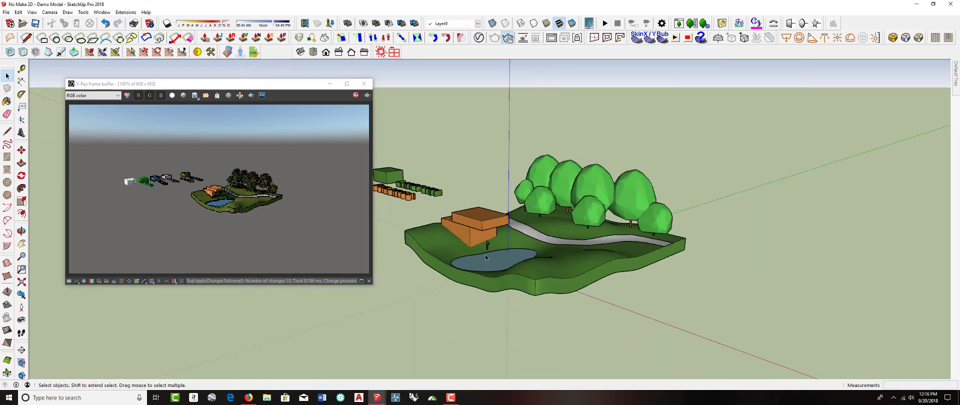
{"action": "scroll", "coordinate": [485, 258], "scroll_direction": "up", "scroll_amount": 3}
{"action": "middle_click_drag", "start_coordinate": [486, 257], "coordinate": [502, 249]}
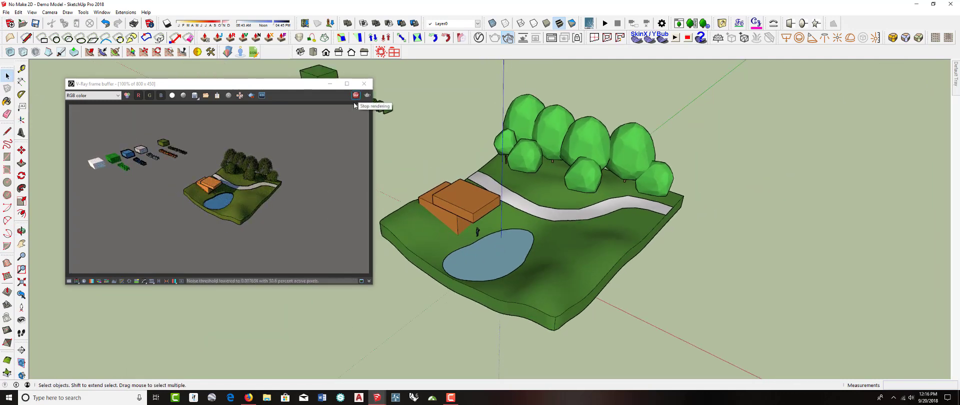
- Examine the uncut model and its interactive render from low beside the building and from the path's far end
{"action": "scroll", "coordinate": [492, 197], "scroll_direction": "up", "scroll_amount": 5}
{"action": "middle_click_drag", "start_coordinate": [494, 232], "coordinate": [628, 189]}
{"action": "scroll", "coordinate": [601, 204], "scroll_direction": "up", "scroll_amount": 4}
{"action": "scroll", "coordinate": [627, 188], "scroll_direction": "up", "scroll_amount": 1}
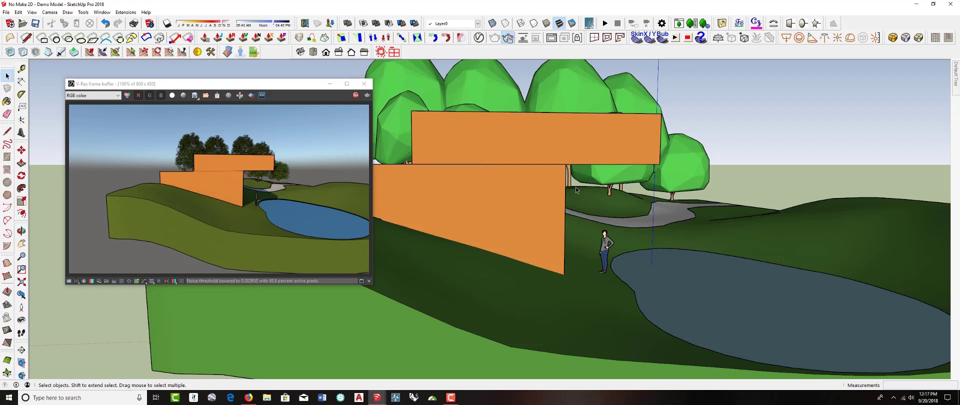
{"action": "mouse_move", "coordinate": [576, 190]}
{"action": "middle_mouse_down"}
{"action": "mouse_move", "coordinate": [453, 198]}
{"action": "mouse_move", "coordinate": [633, 193]}
{"action": "mouse_move", "coordinate": [626, 217]}
{"action": "middle_mouse_up"}
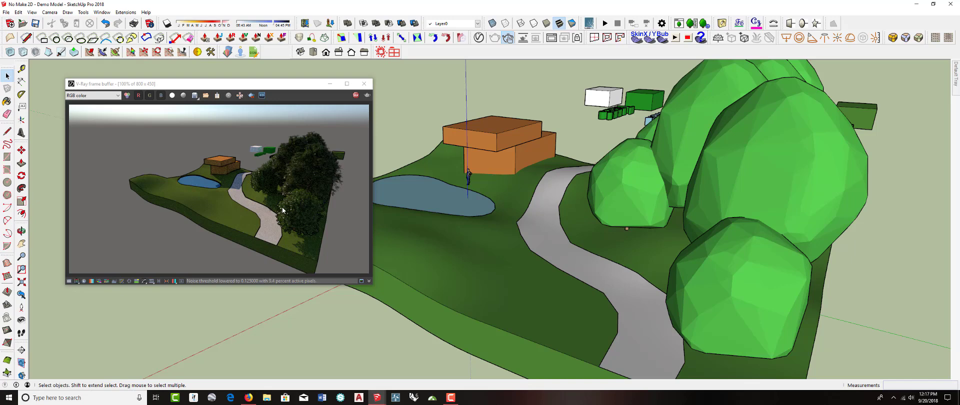
{"action": "middle_click_drag", "start_coordinate": [416, 212], "coordinate": [422, 211]}
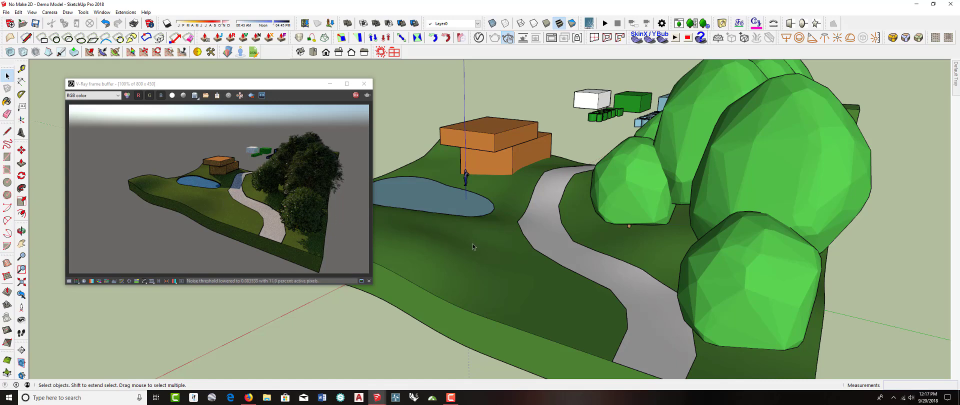
- Shift the shadow date to around June and frame the landform, pond, building and trees in an elevated view
{"action": "left_click", "coordinate": [205, 25]}
{"action": "left_click_drag", "start_coordinate": [204, 25], "coordinate": [202, 27]}
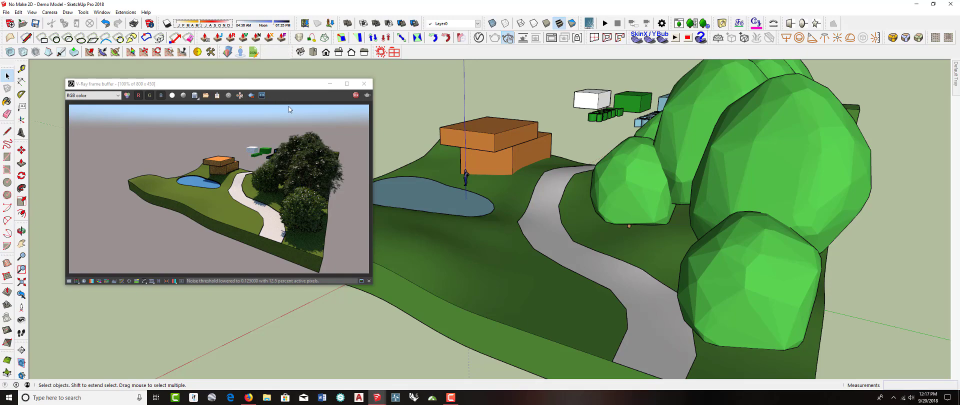
{"action": "middle_click_drag", "start_coordinate": [427, 195], "coordinate": [658, 233]}
{"action": "scroll", "coordinate": [518, 219], "scroll_direction": "down", "scroll_amount": 1}
{"action": "middle_click_drag", "start_coordinate": [517, 220], "coordinate": [478, 212]}
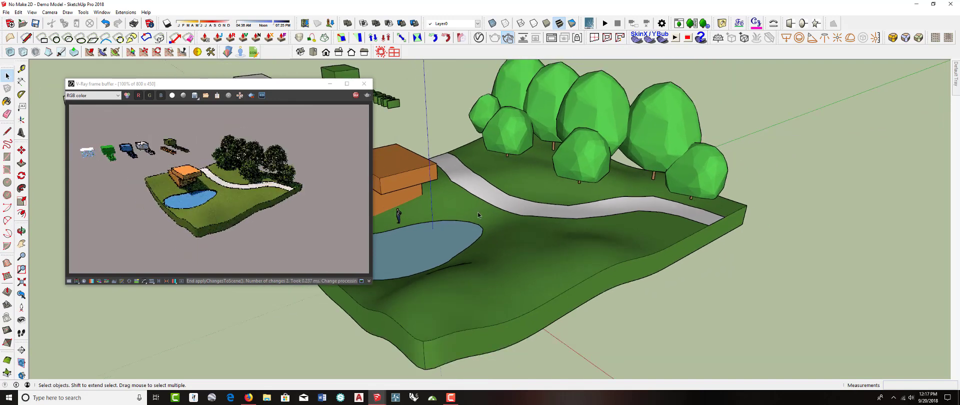
{"action": "scroll", "coordinate": [481, 219], "scroll_direction": "up", "scroll_amount": 1}
{"action": "mouse_move", "coordinate": [466, 167]}
{"action": "middle_mouse_down"}
{"action": "mouse_move", "coordinate": [476, 180]}
{"action": "mouse_move", "coordinate": [454, 143]}
{"action": "middle_mouse_up"}
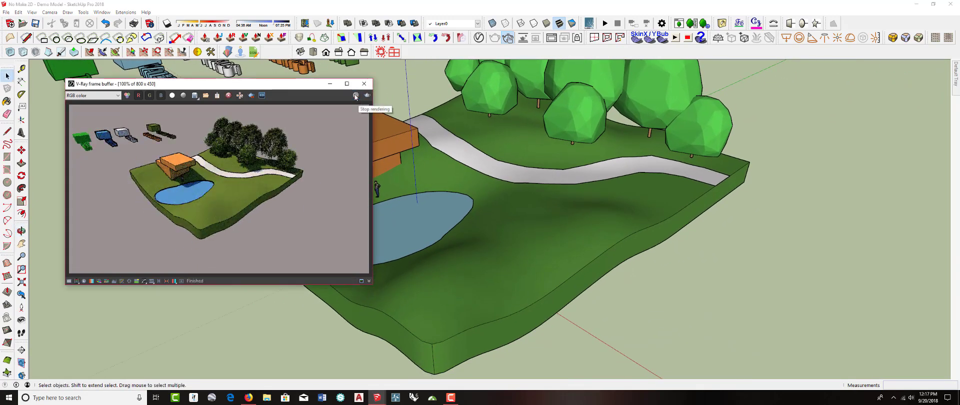
- Close the frame buffer and set the V-Ray render output to Match Viewport with an image width of 3000
{"action": "left_click", "coordinate": [358, 86]}
{"action": "left_click", "coordinate": [479, 38]}
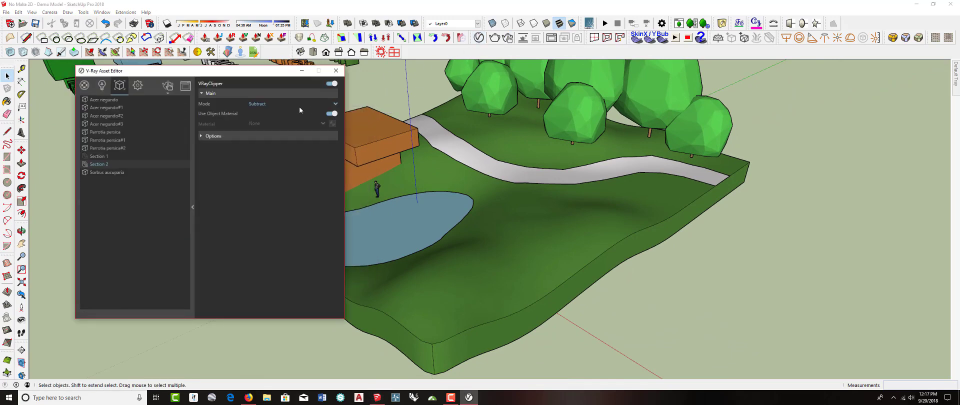
{"action": "left_click", "coordinate": [139, 86]}
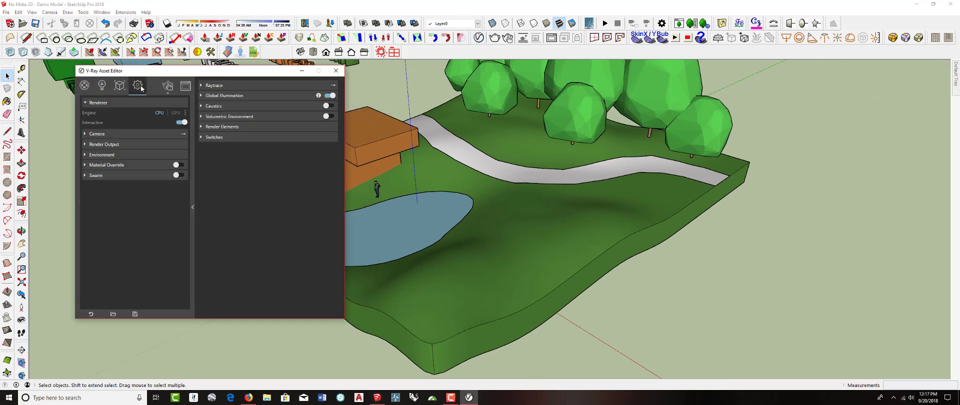
{"action": "left_click", "coordinate": [84, 144]}
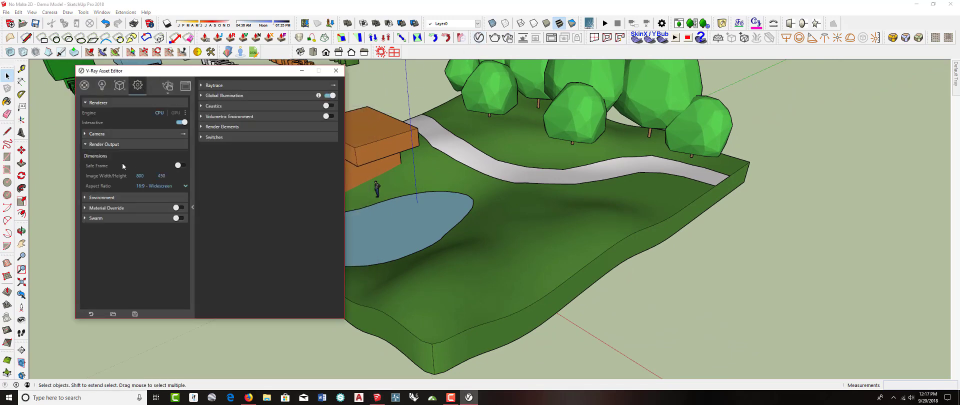
{"action": "left_click", "coordinate": [163, 188]}
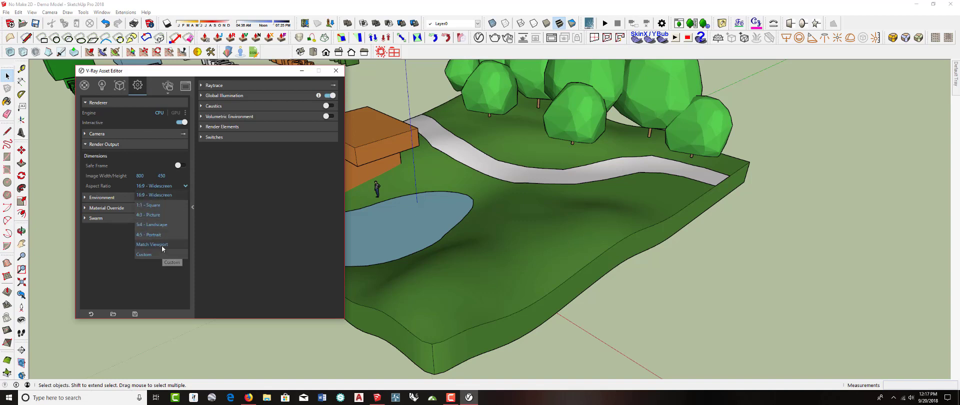
{"action": "left_click", "coordinate": [163, 254]}
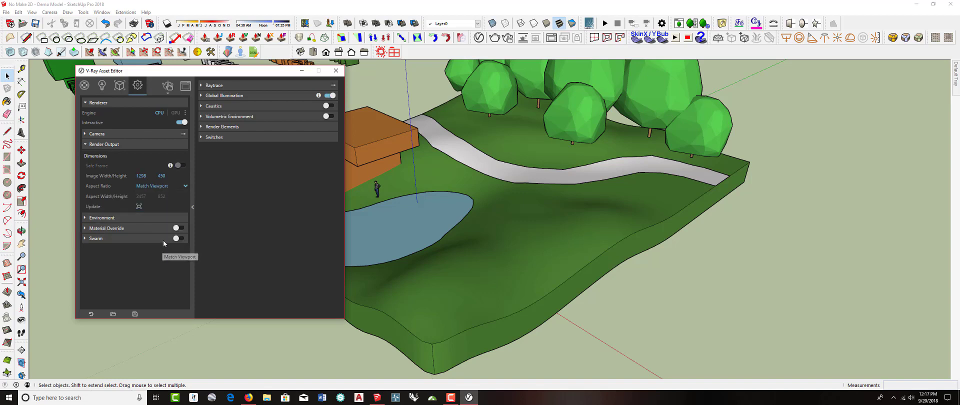
{"action": "double_click", "coordinate": [143, 175]}
{"action": "type", "text": "000"}
{"action": "key", "text": "Return"}
{"action": "left_click", "coordinate": [336, 71]}
- Start the V-Ray render, then reposition the frame buffer and make it taller to fit the whole image
{"action": "left_click", "coordinate": [494, 38]}
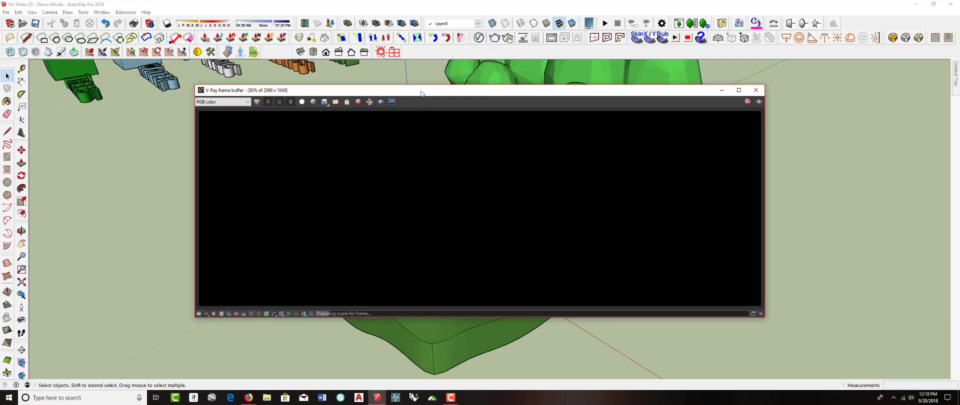
{"action": "left_click_drag", "start_coordinate": [421, 93], "coordinate": [399, 43]}
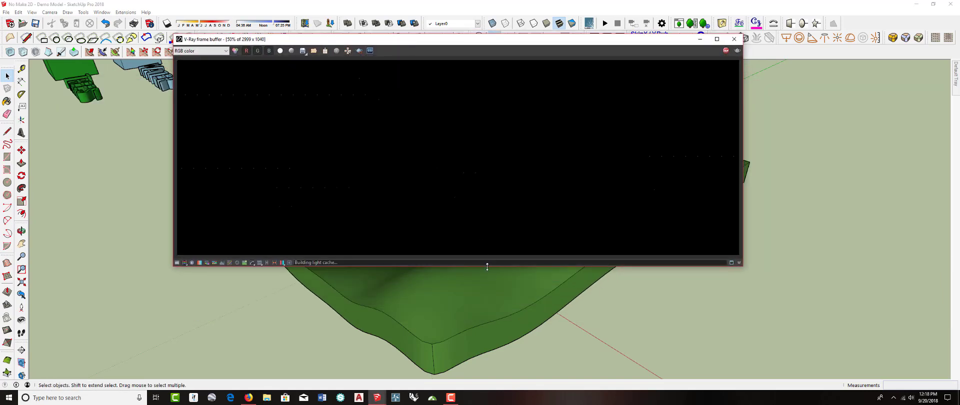
{"action": "left_click_drag", "start_coordinate": [487, 267], "coordinate": [484, 326]}
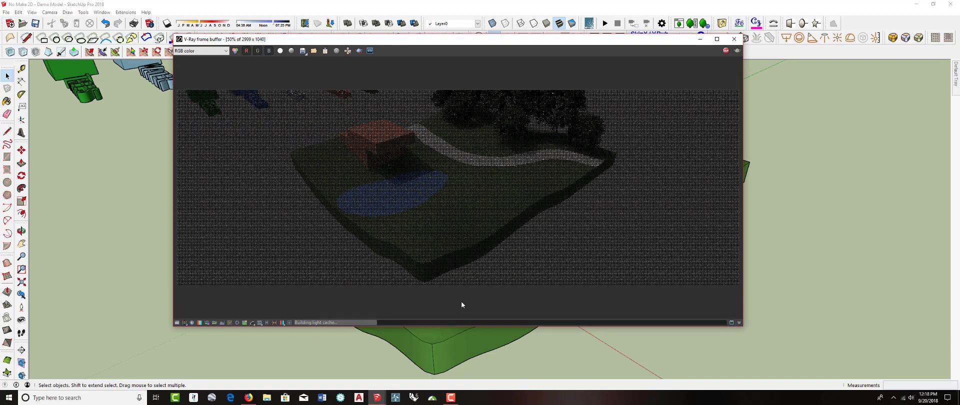